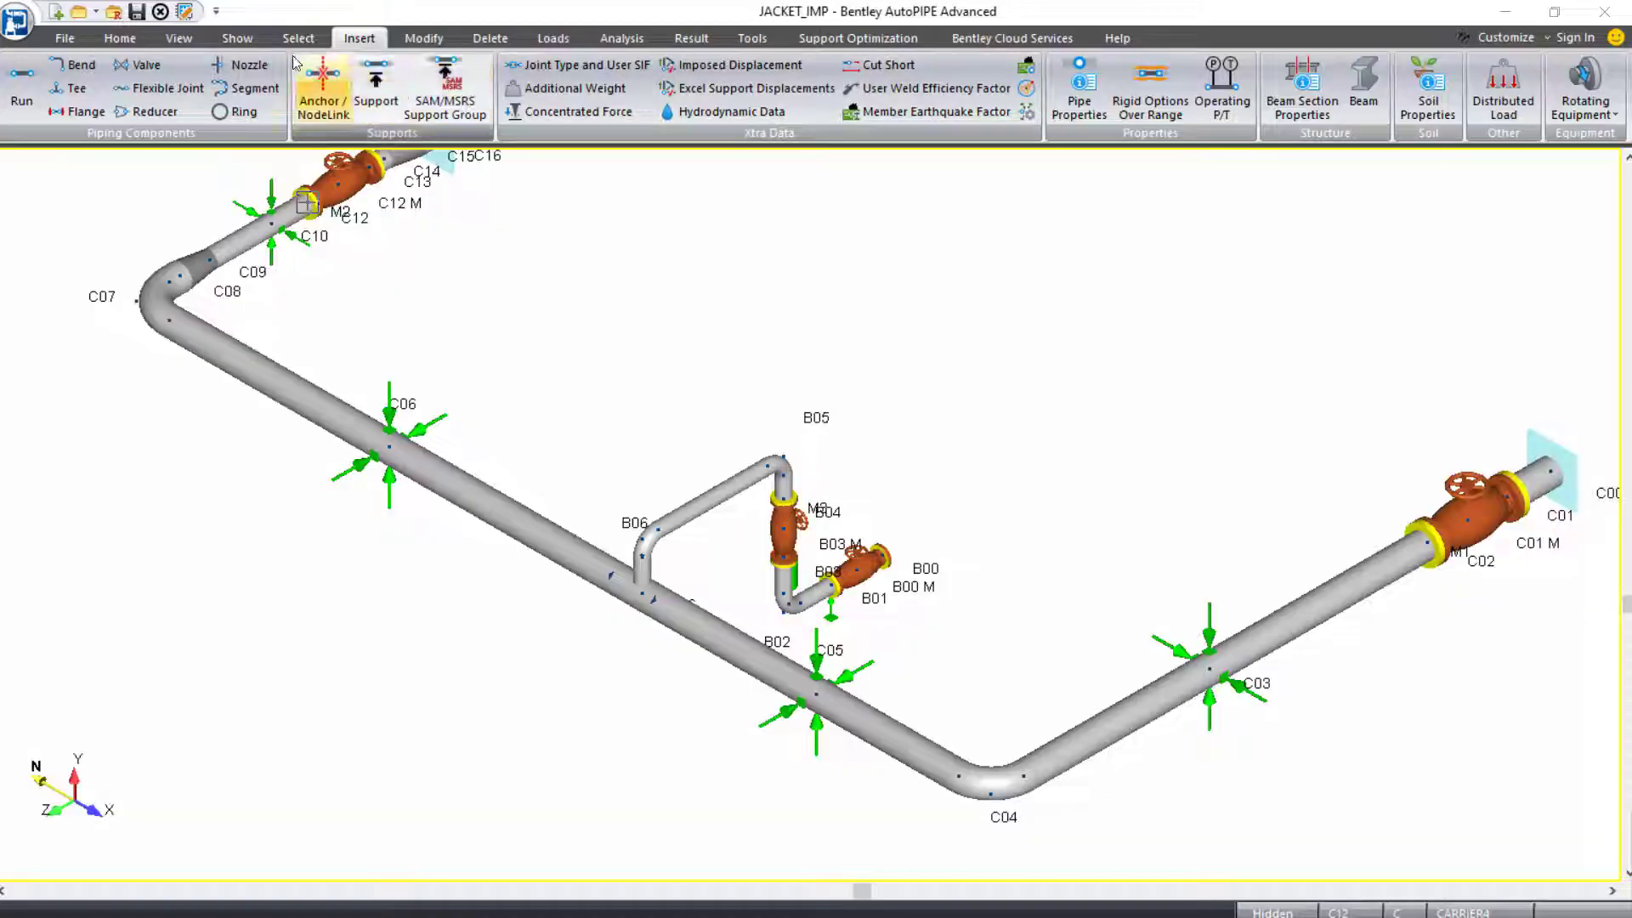
Turn on display of jacket segments D and E and show all points in the model.
left_click(187, 11)
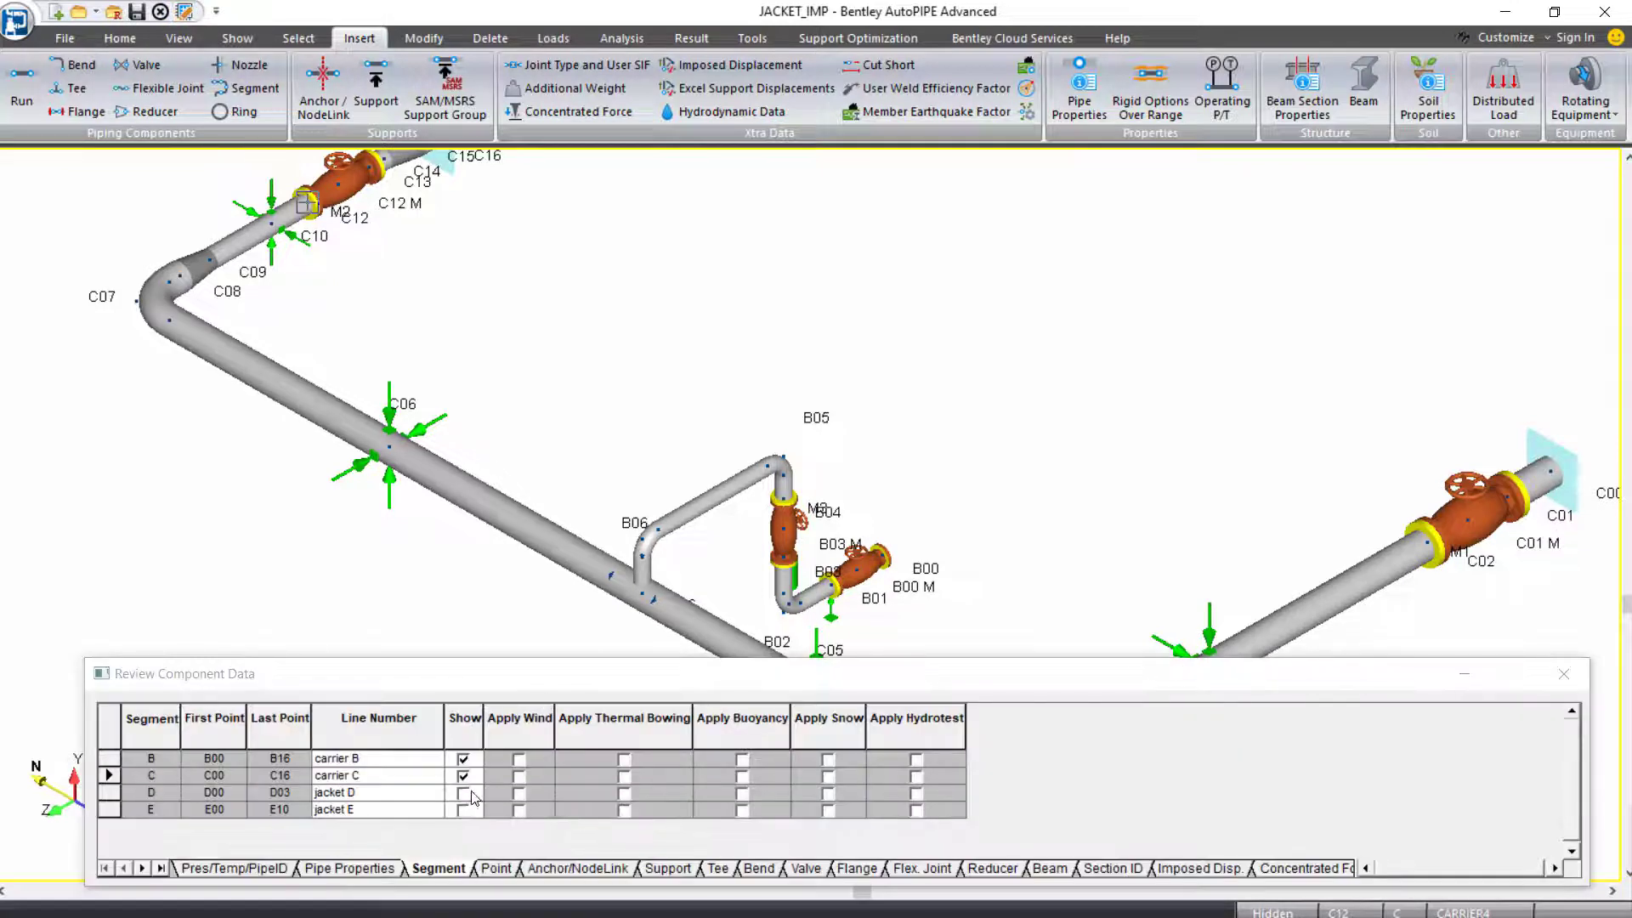
left_click(463, 794)
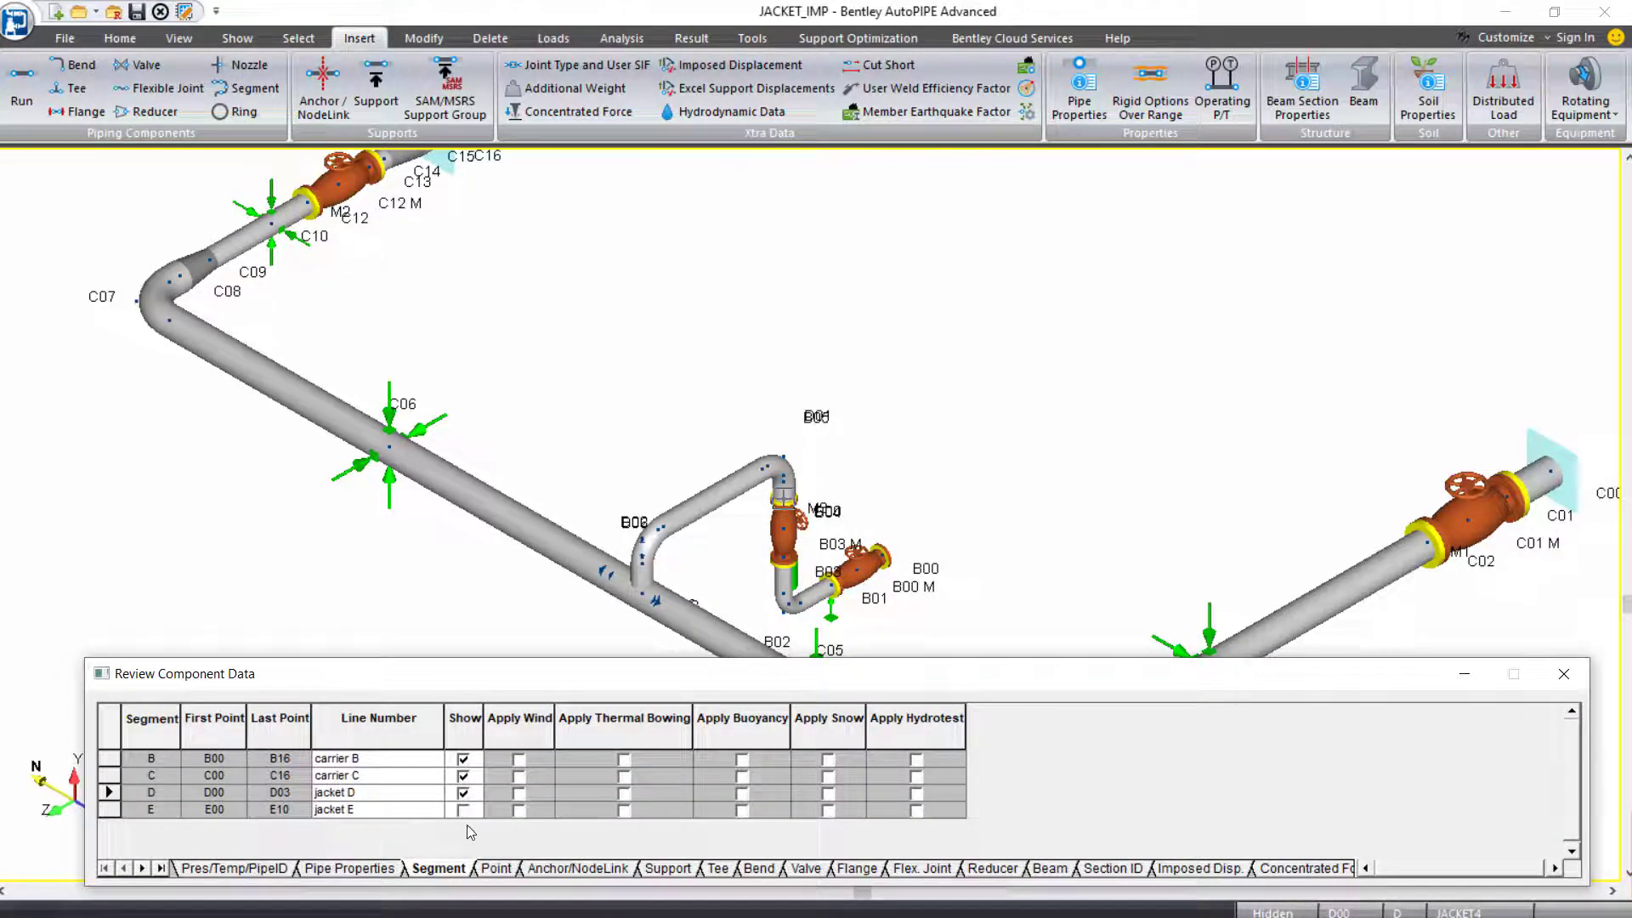
left_click(463, 810)
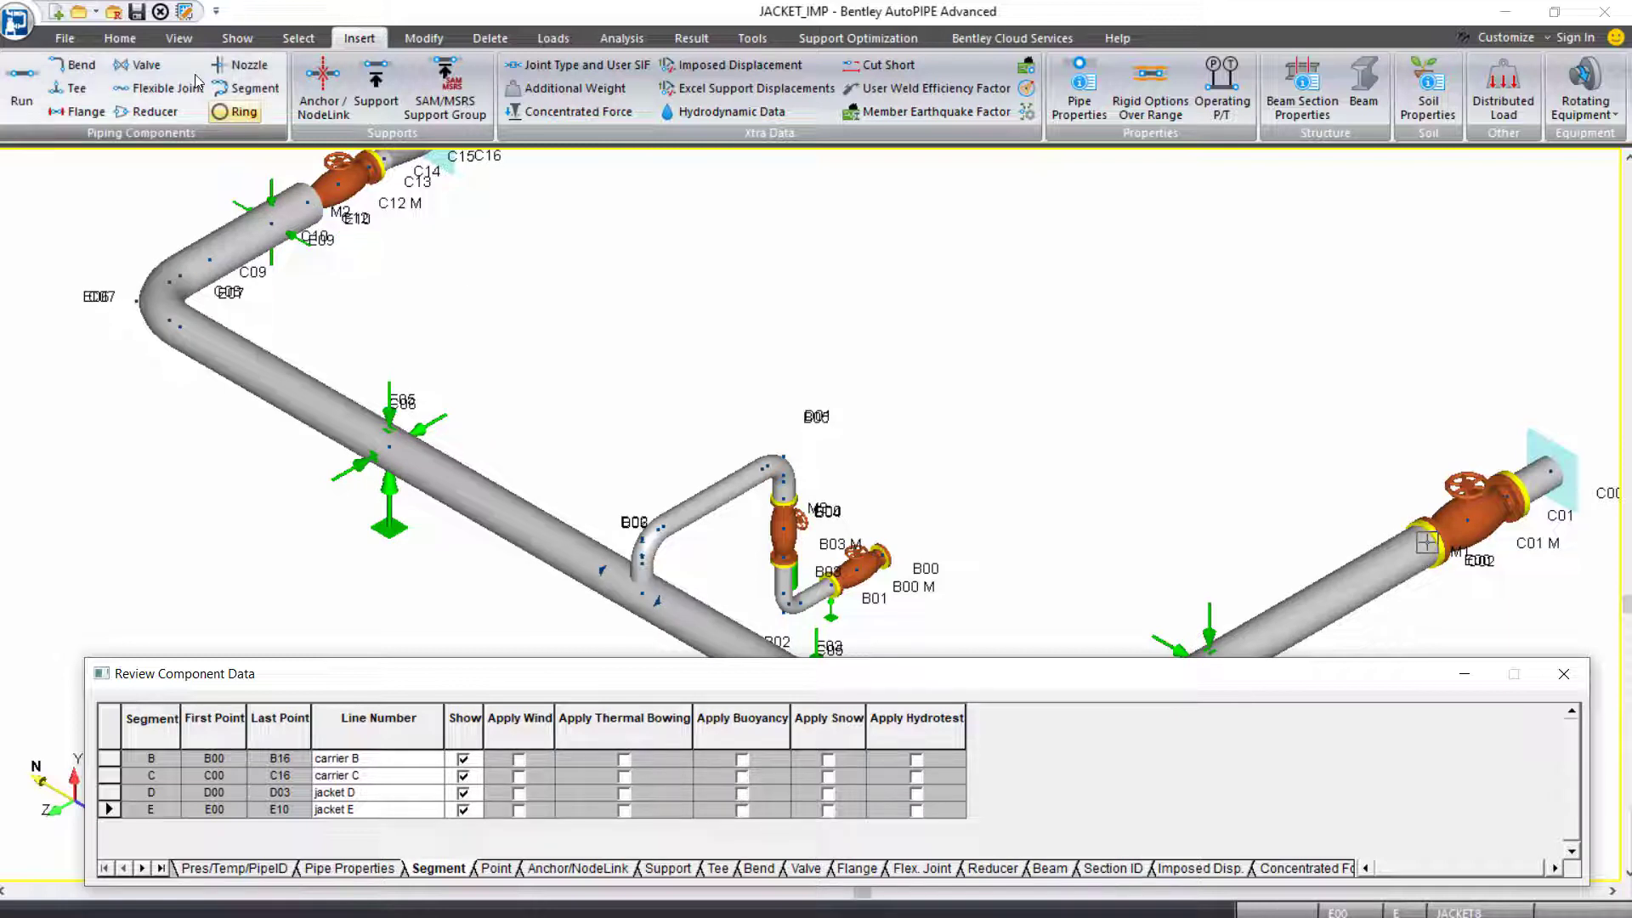
left_click(230, 38)
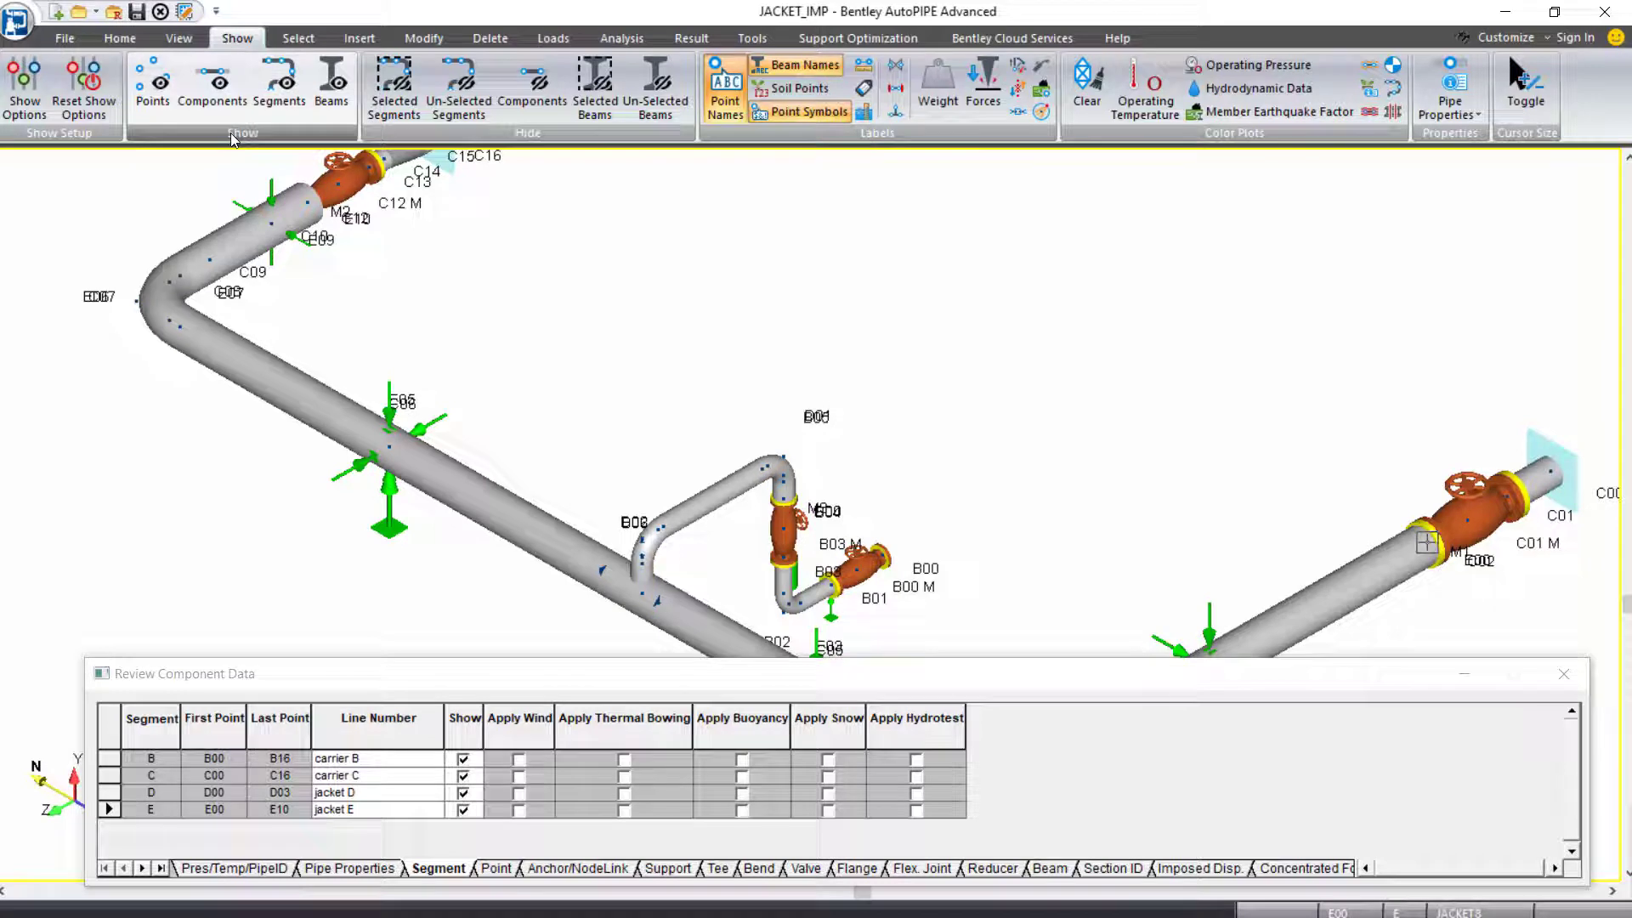
left_click(162, 85)
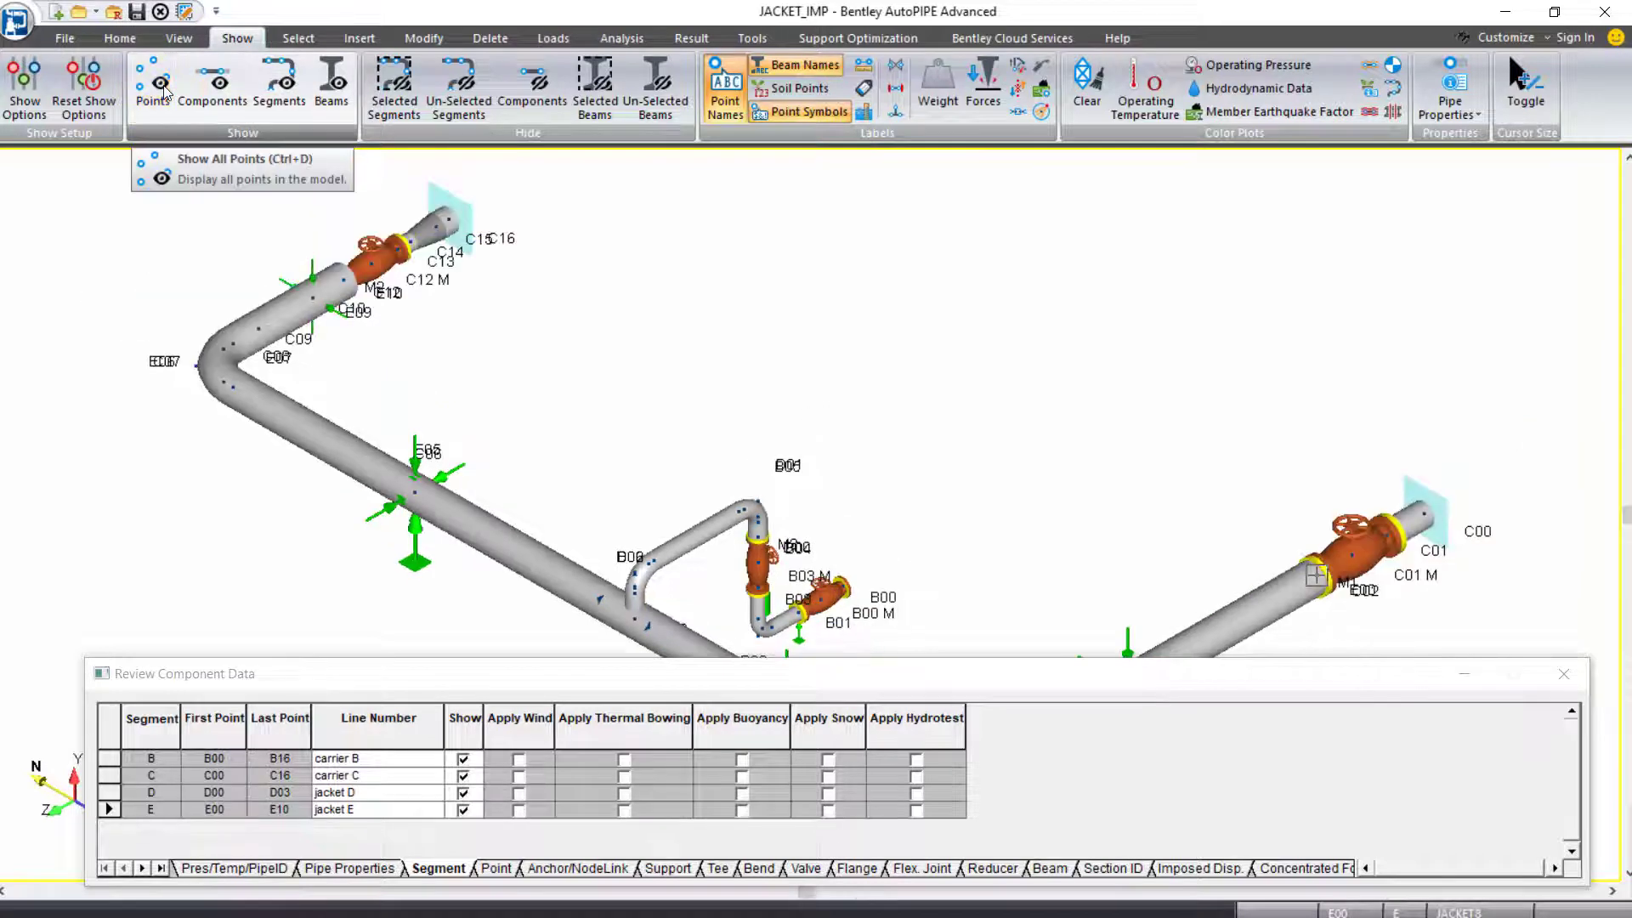
Close the component review and set Pipe transparency so carrier pipes show through the jackets.
left_click(1564, 674)
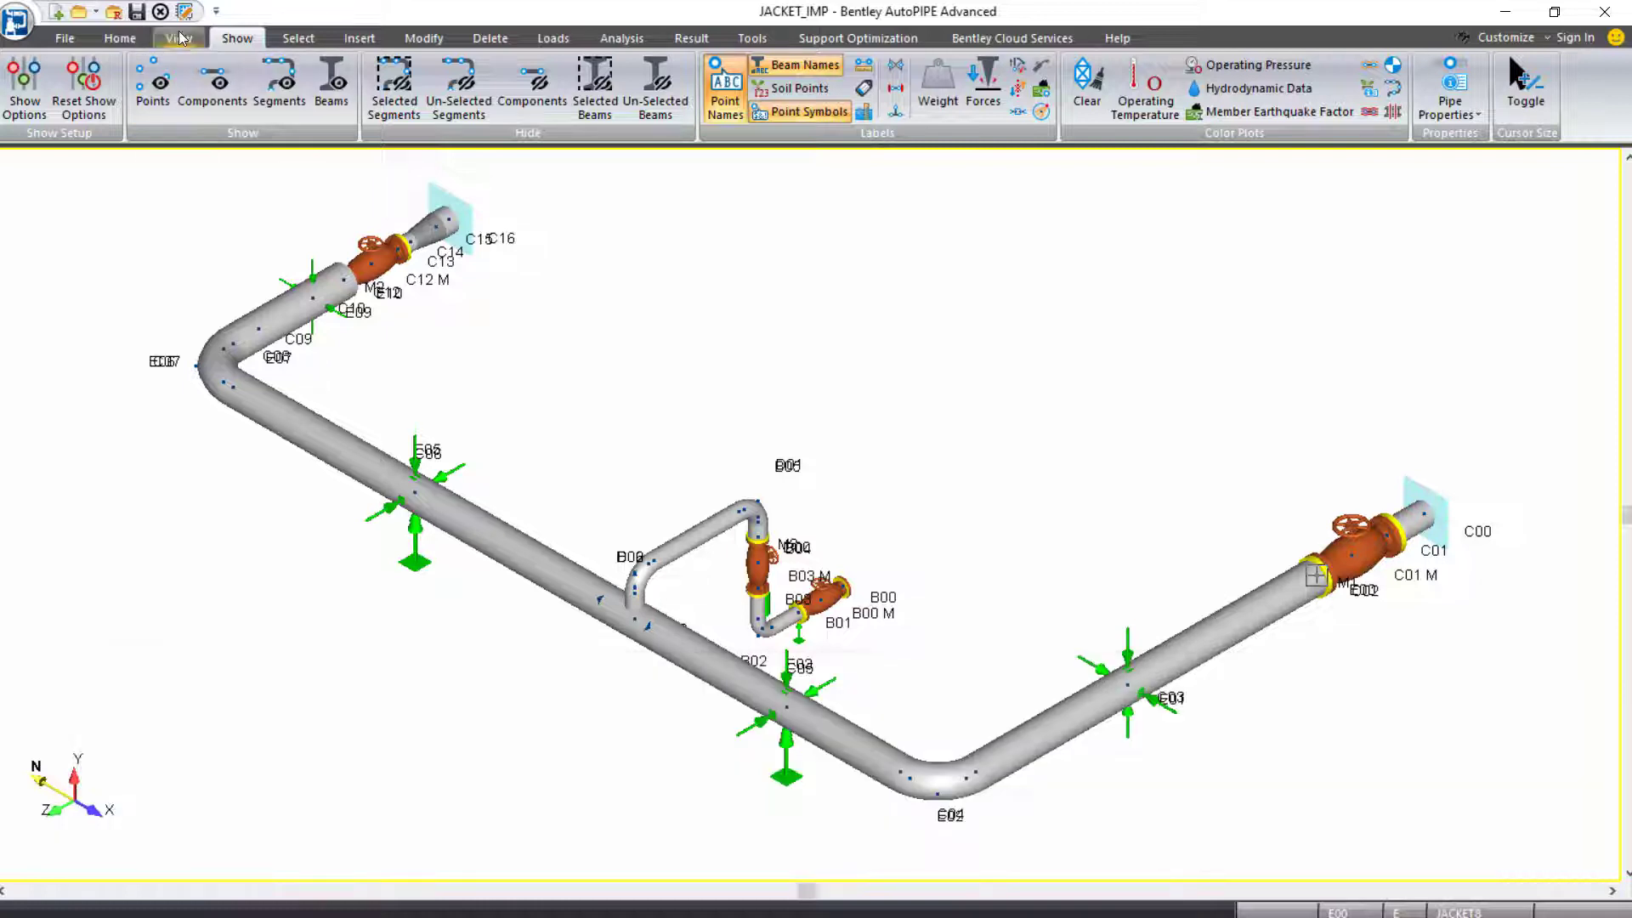
left_click(178, 38)
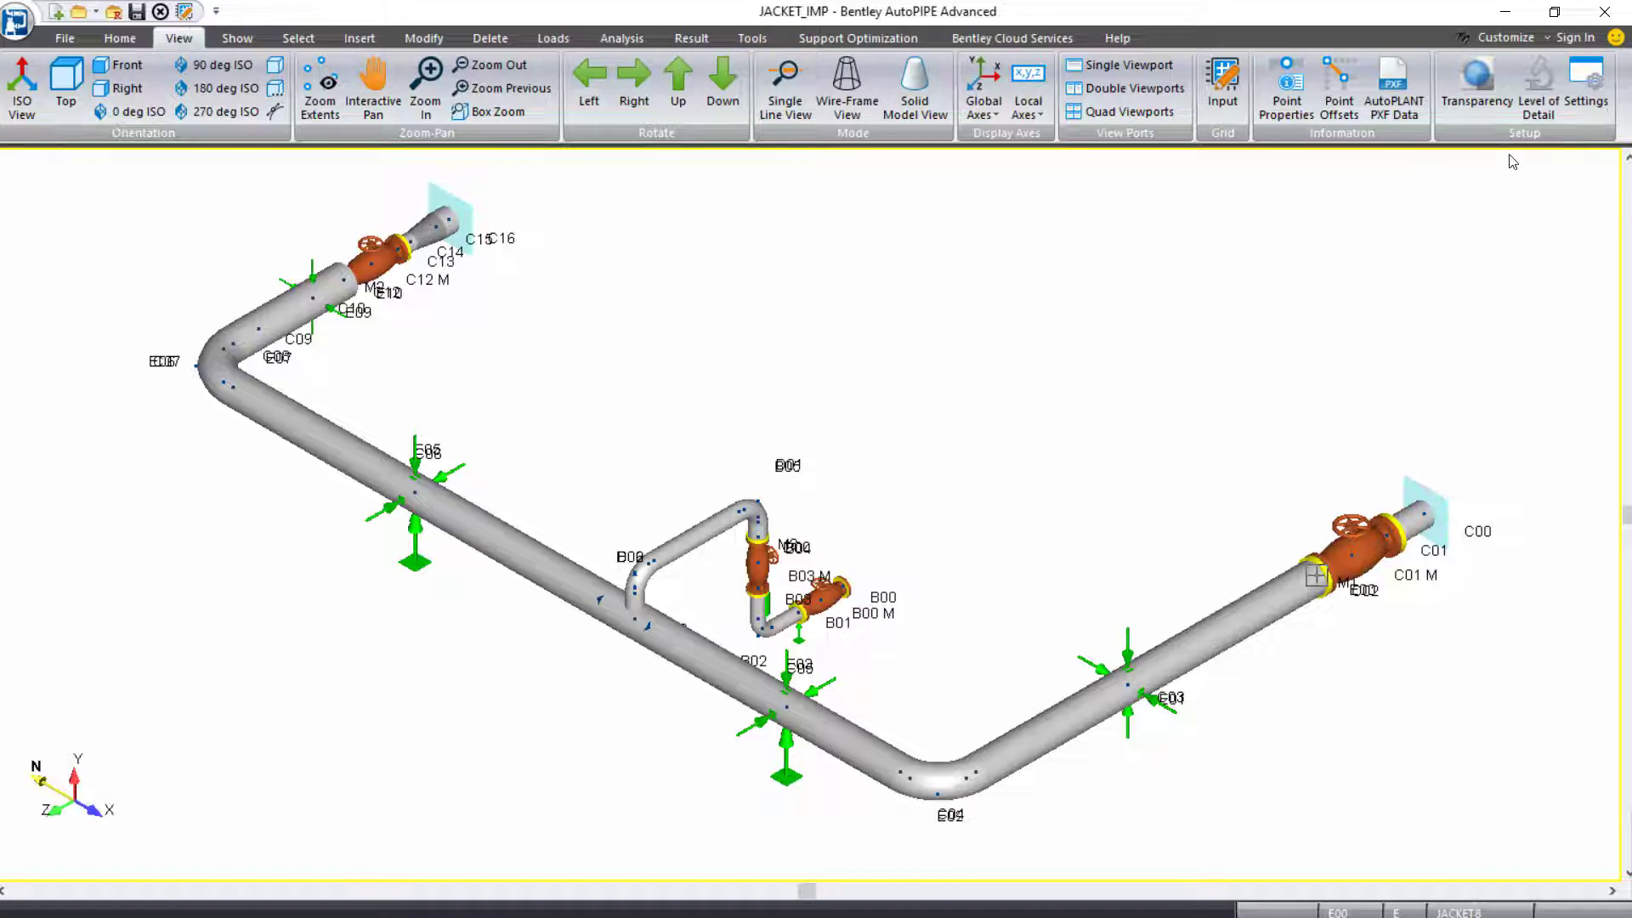
left_click(1477, 85)
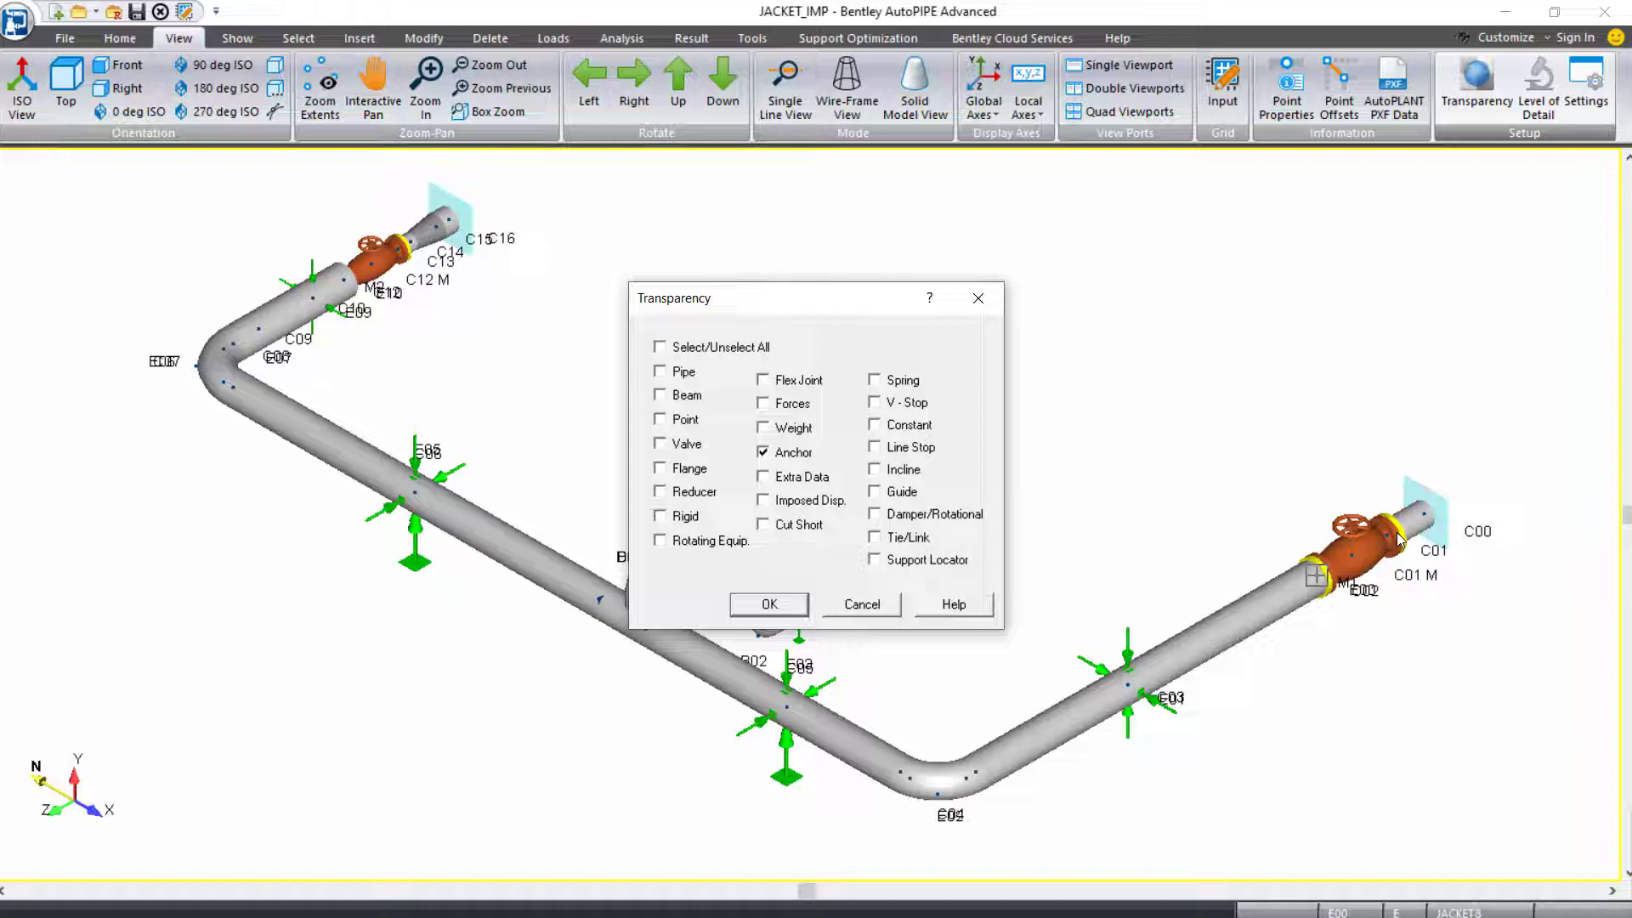
left_click(661, 371)
left_click(767, 604)
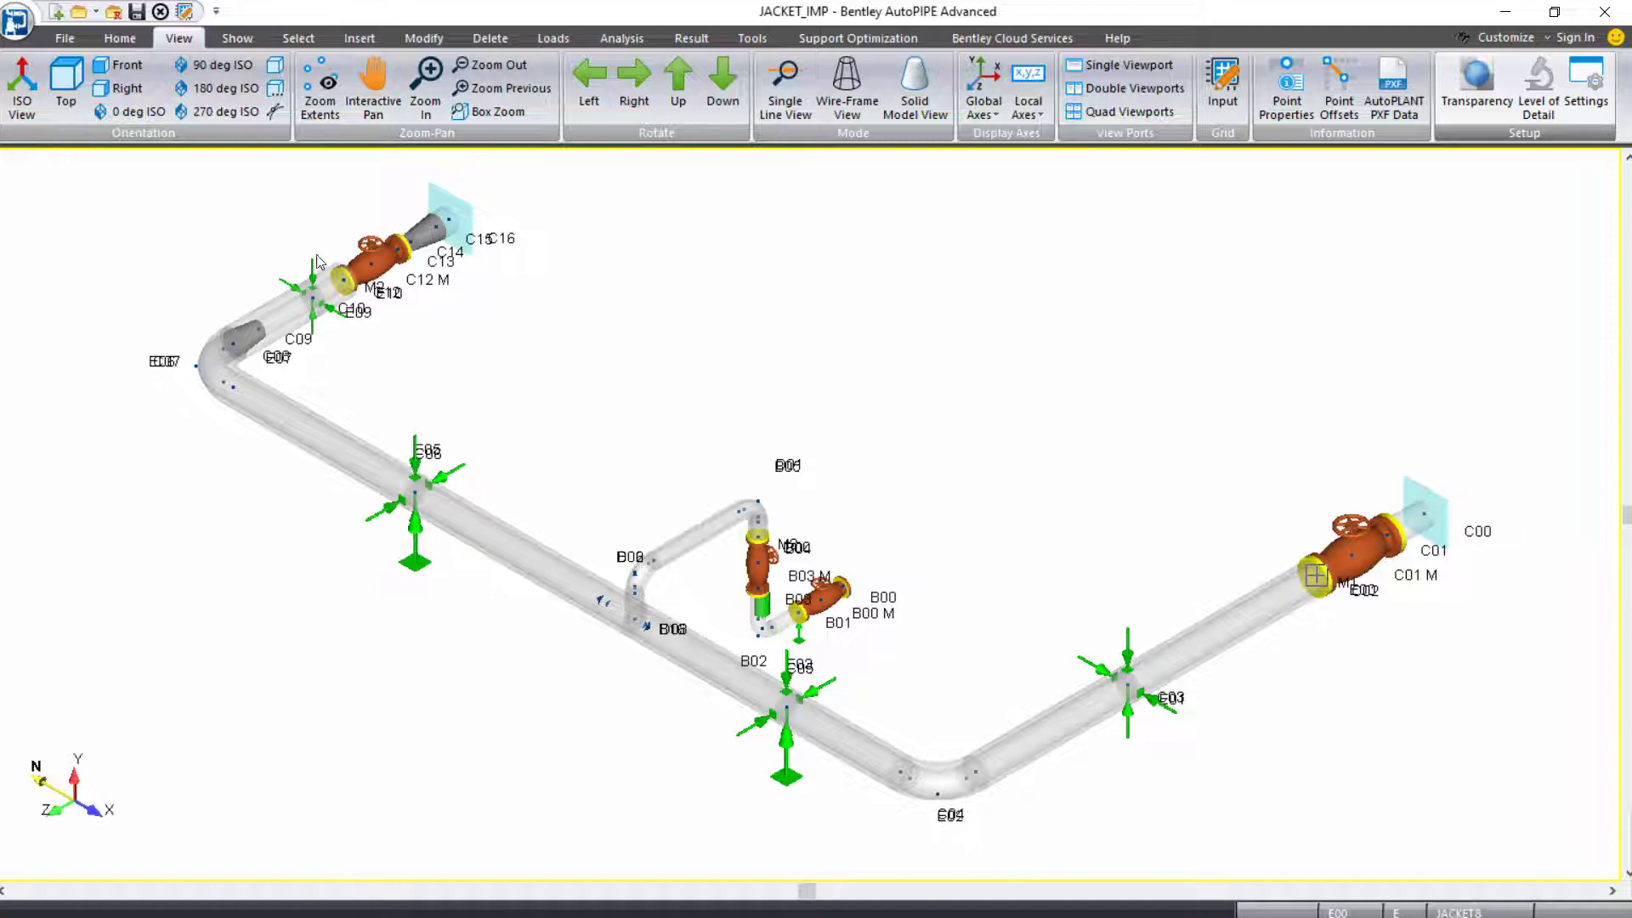
scroll(947, 842, "up", 3)
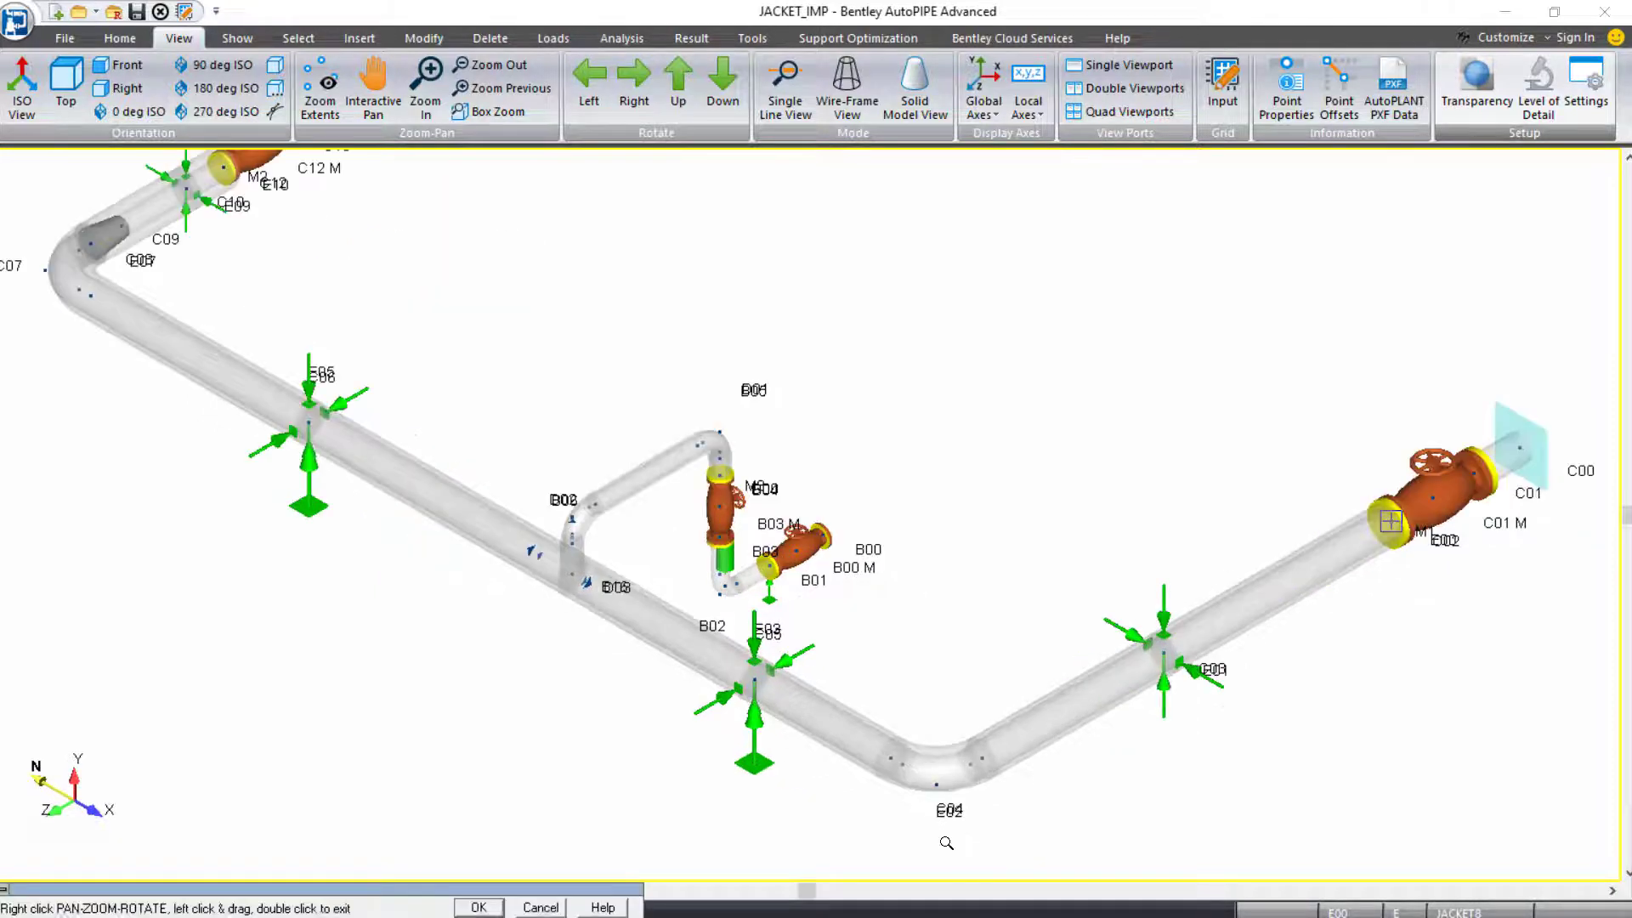
scroll(946, 842, "down", 4)
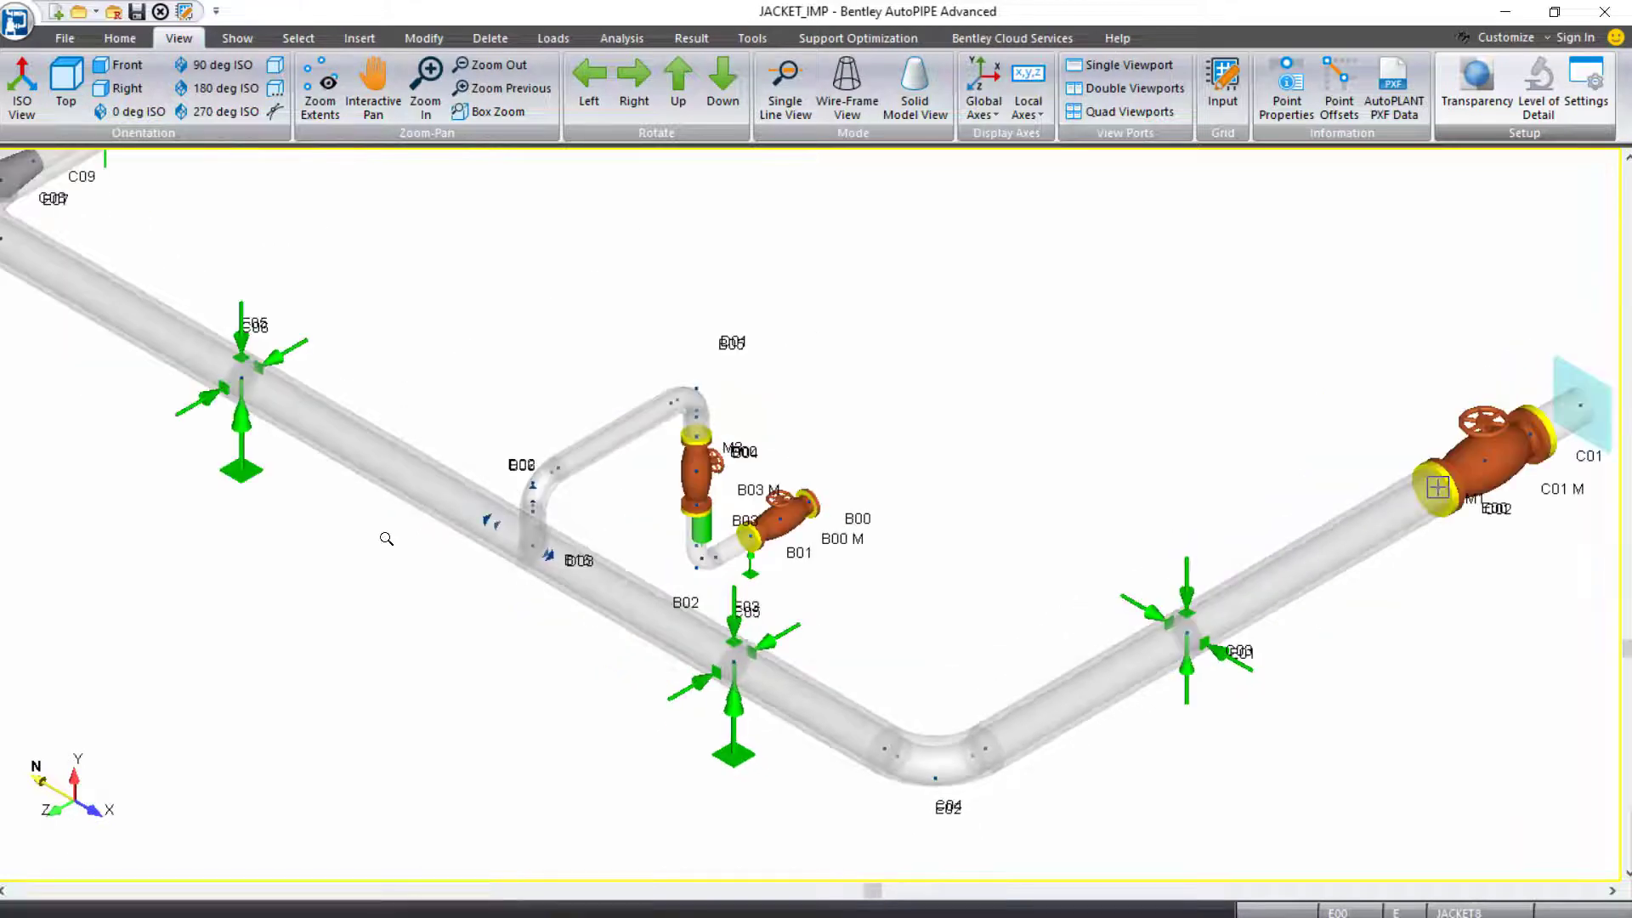
scroll(462, 612, "up", 2)
scroll(459, 610, "down", 2)
scroll(453, 609, "up", 1)
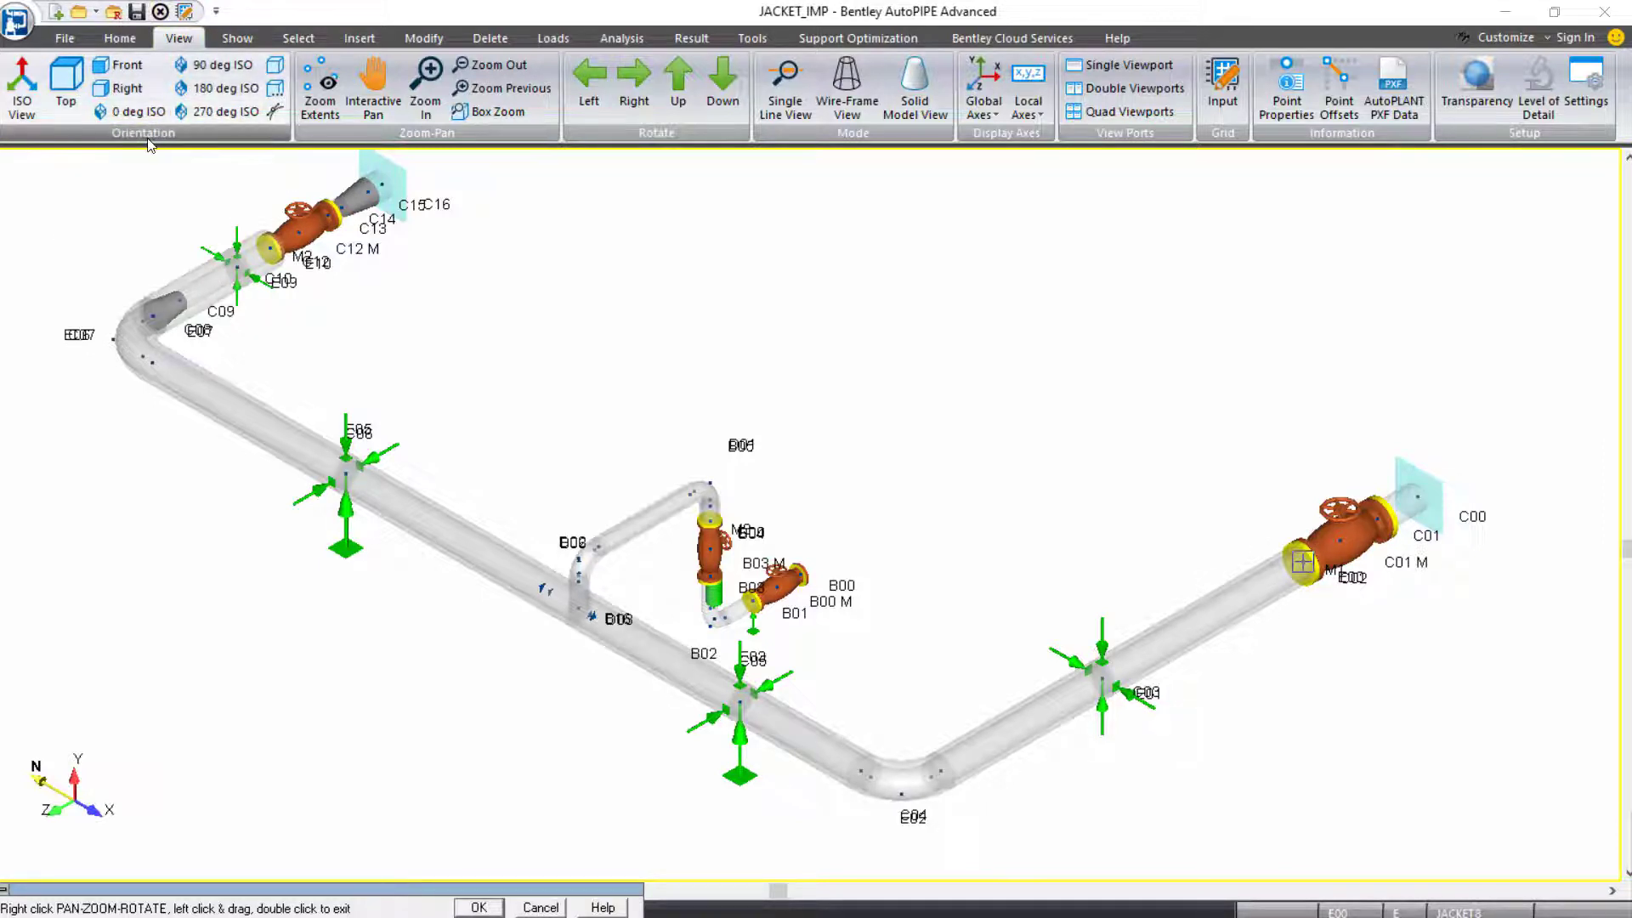
Switch to the top view and bring the left riser and elbow into view.
left_click(66, 85)
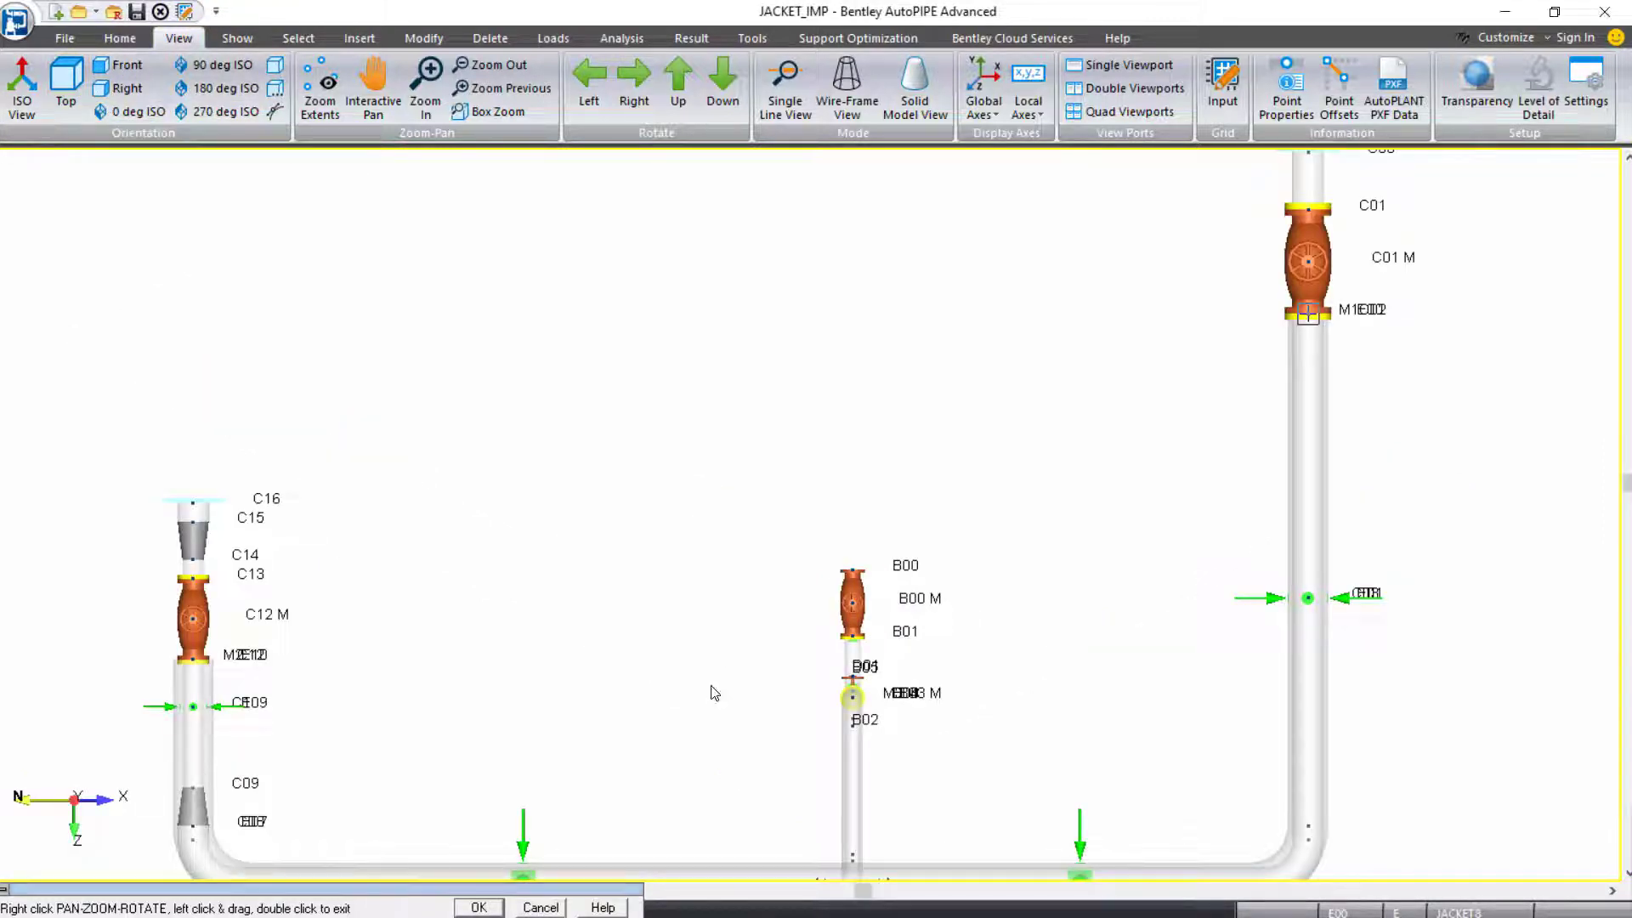
left_click_drag(714, 685, 752, 486)
scroll(1371, 716, "up", 3)
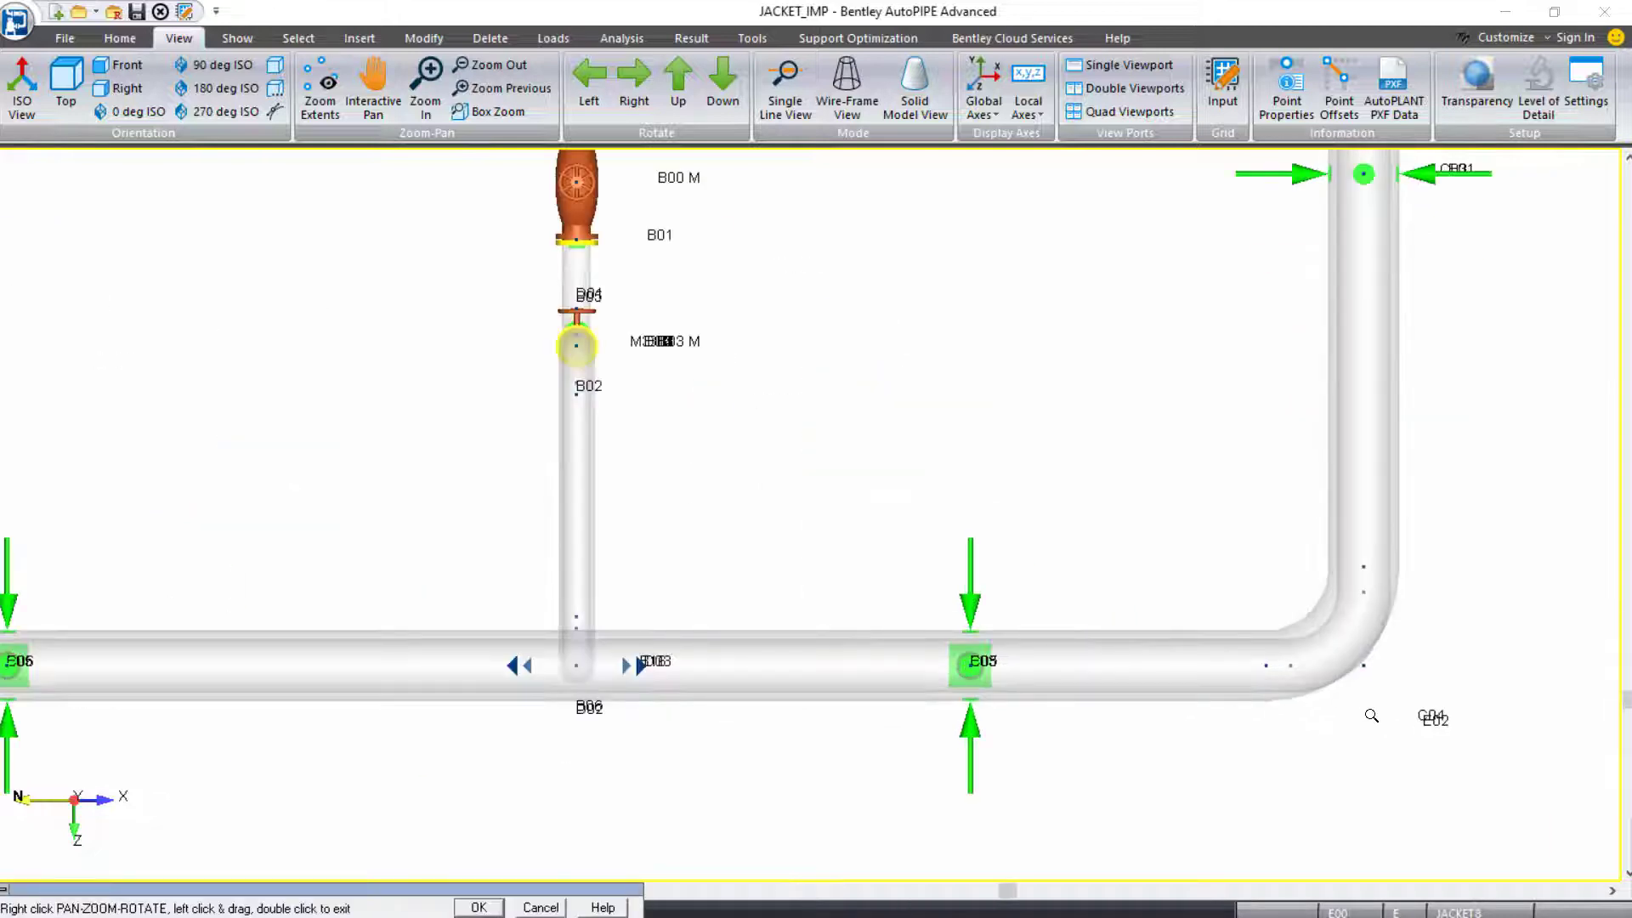
scroll(1367, 715, "down", 3)
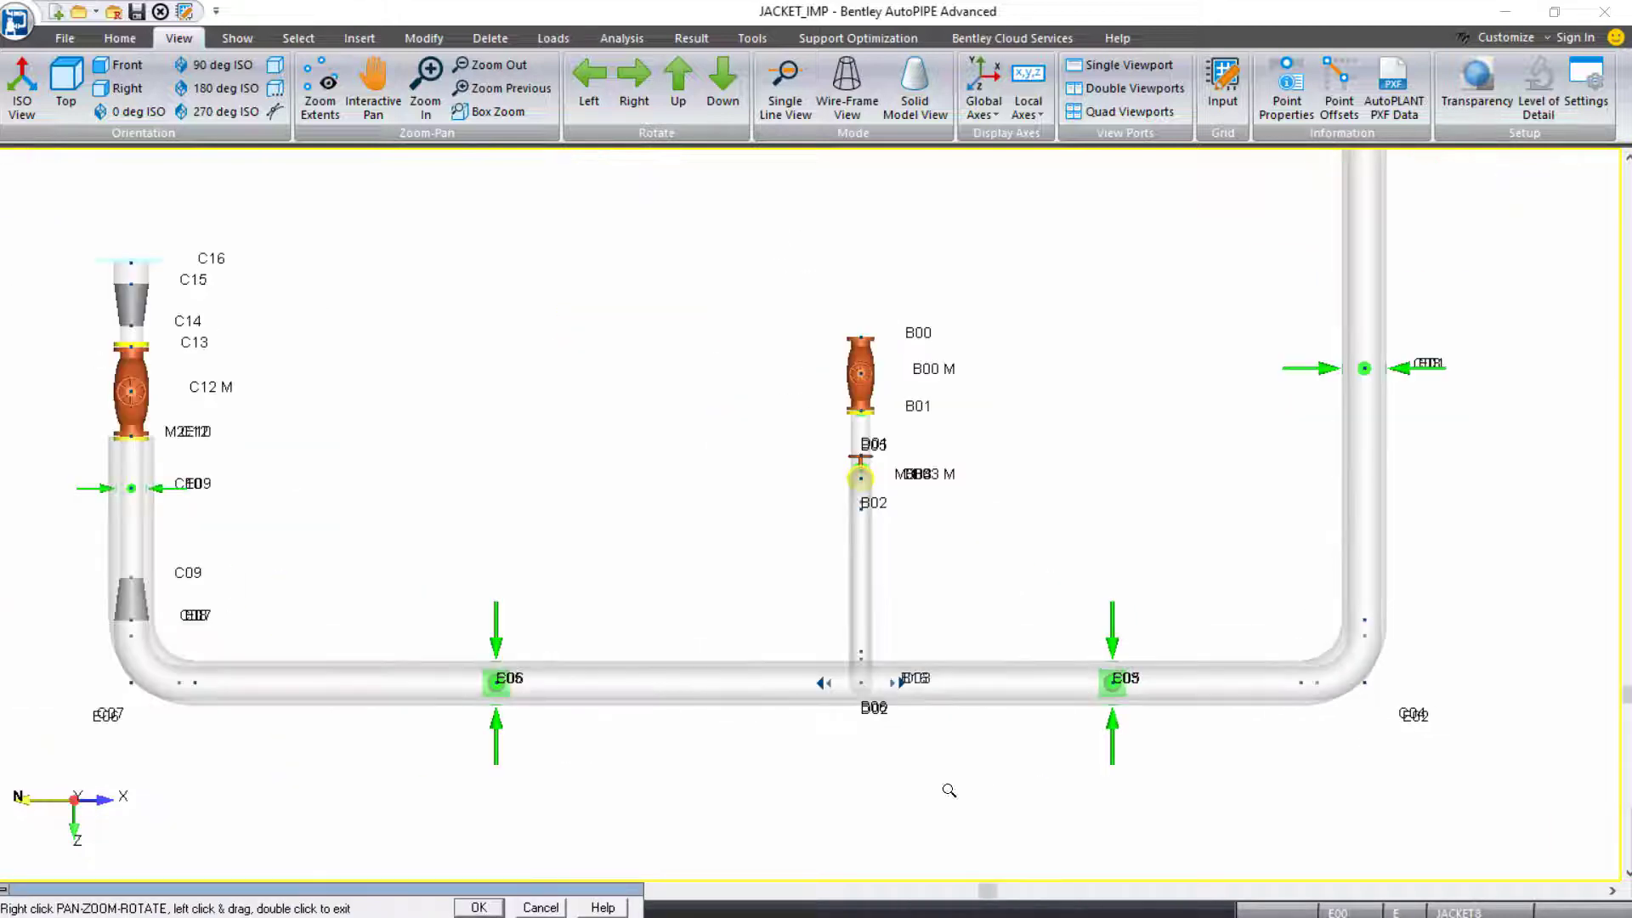
left_click_drag(550, 783, 859, 755)
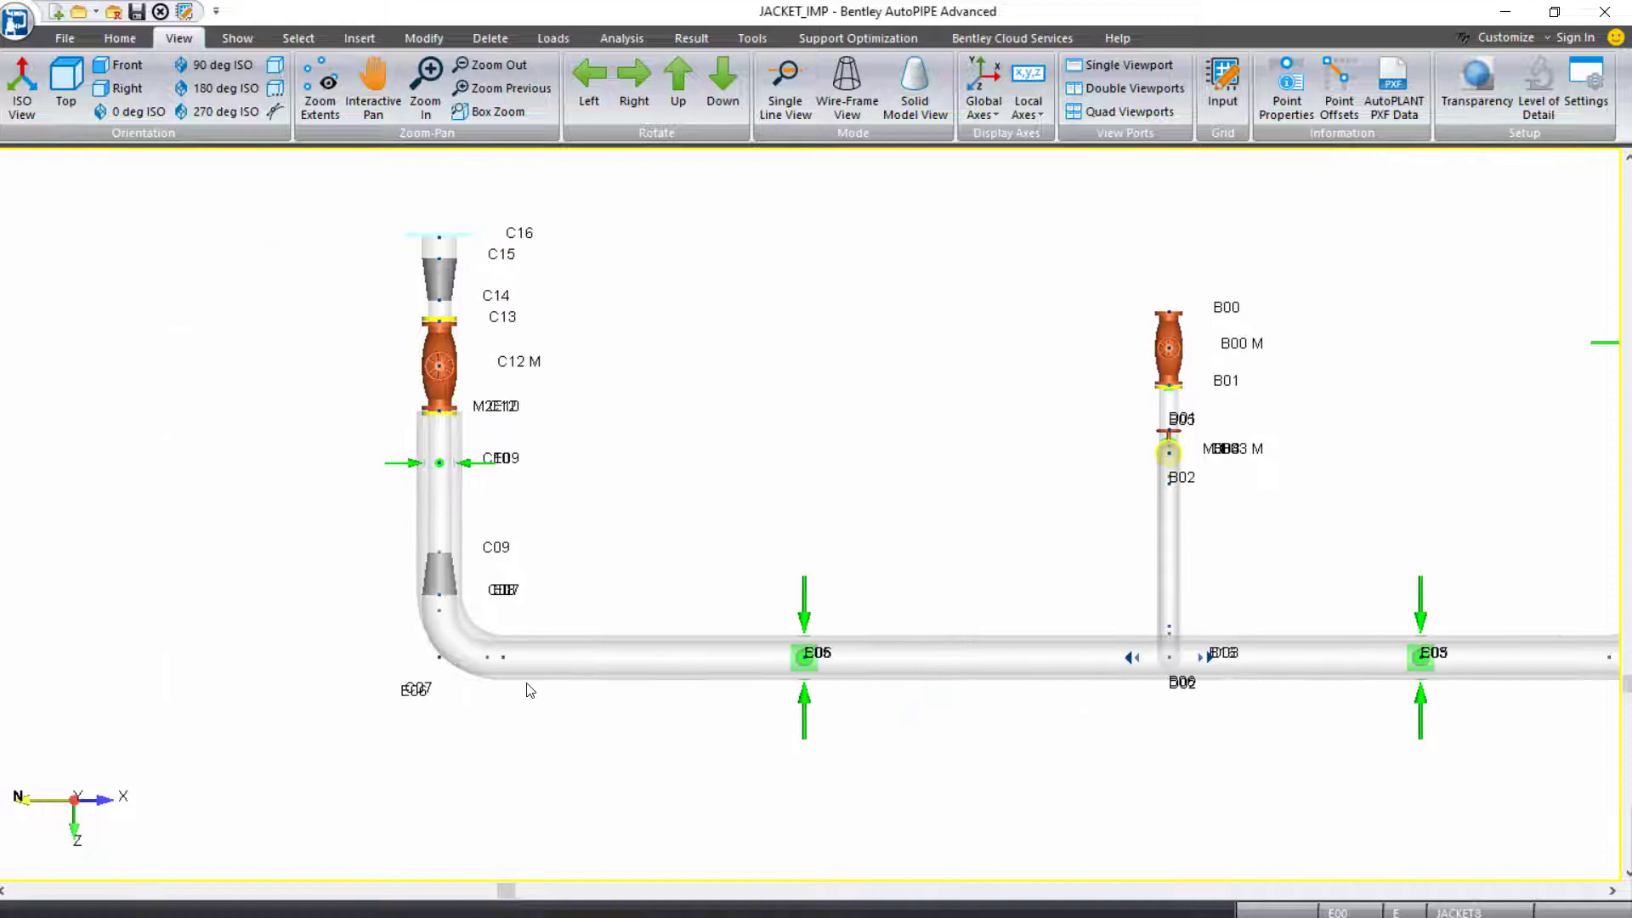
scroll(465, 695, "up", 3)
scroll(466, 695, "up", 2)
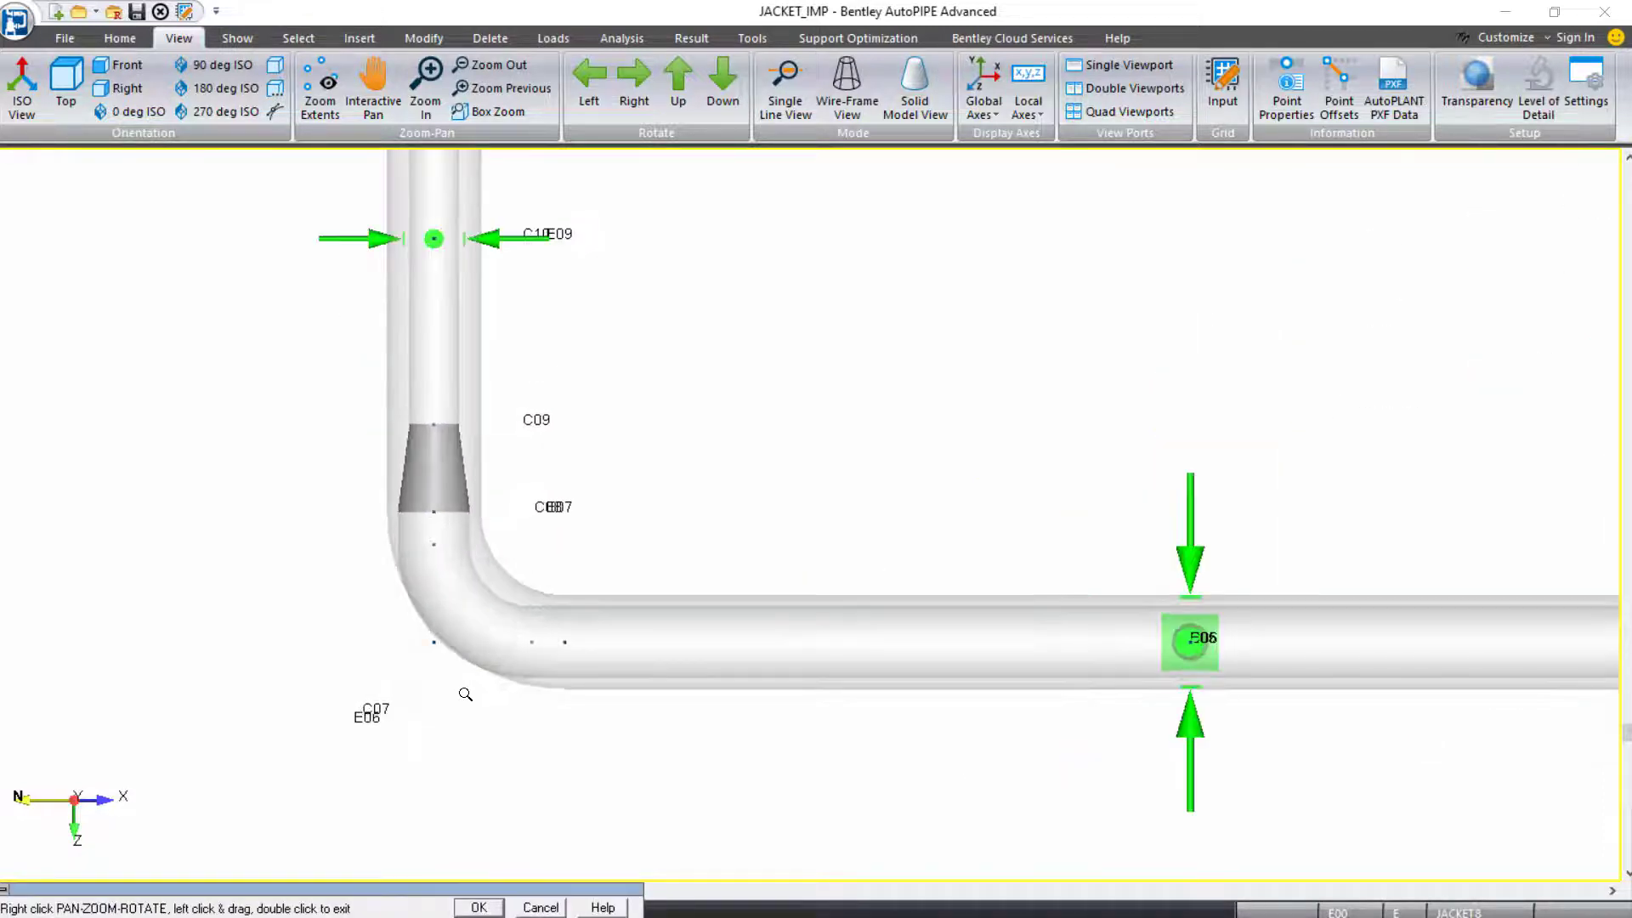
scroll(466, 695, "down", 4)
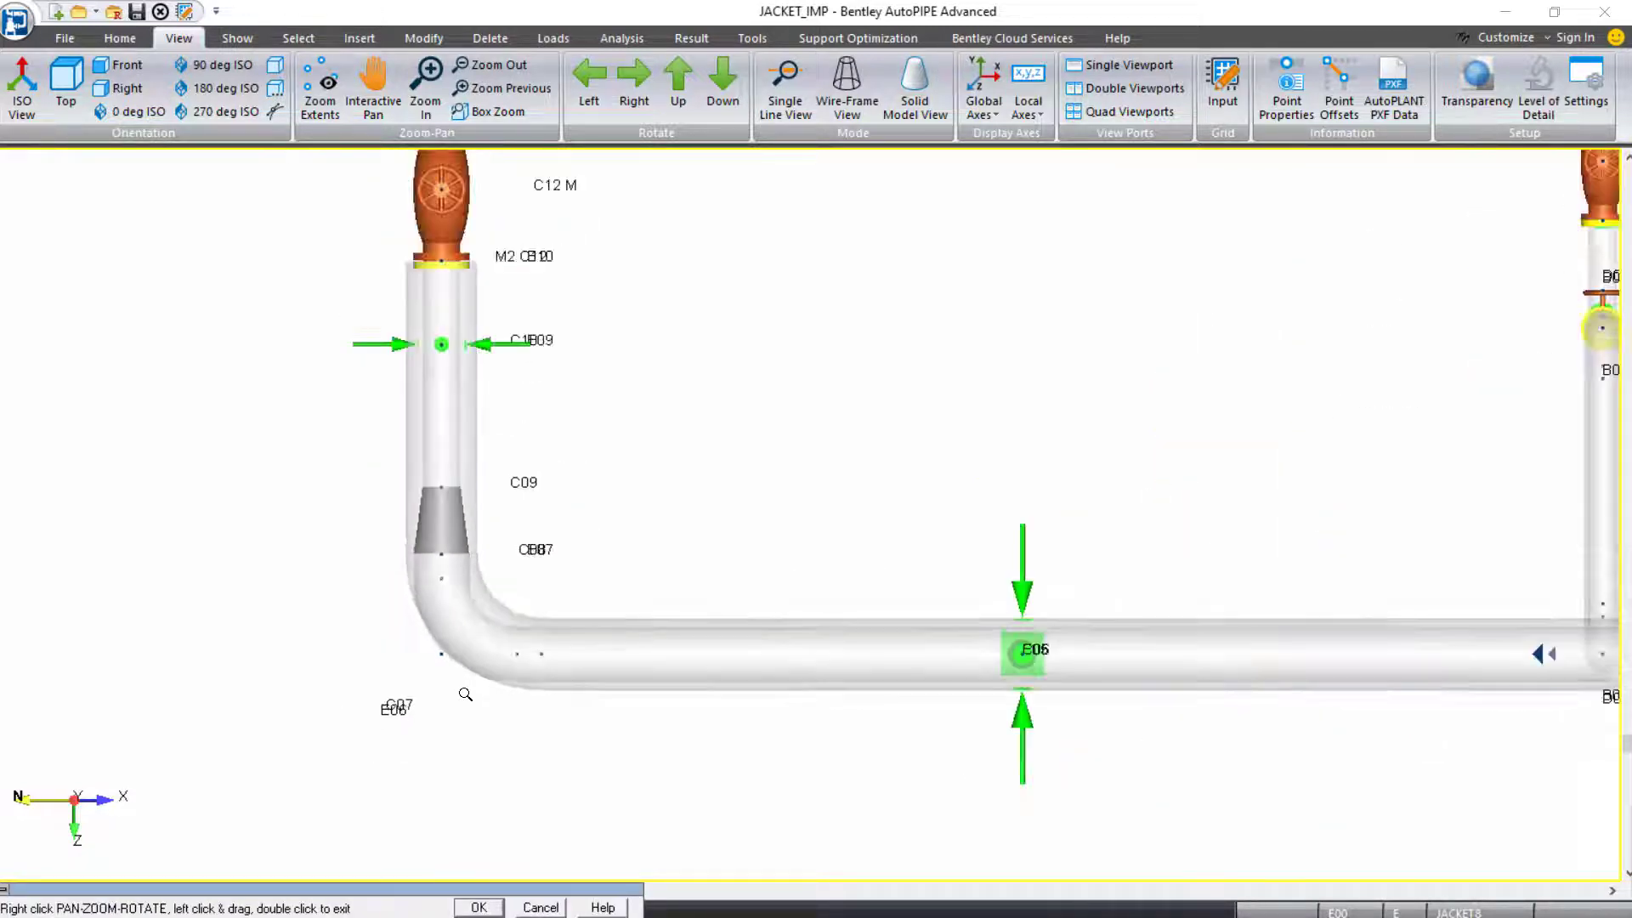
Bring the right-hand riser back into view and recentre the whole plan.
middle_click_drag(857, 554, 579, 559)
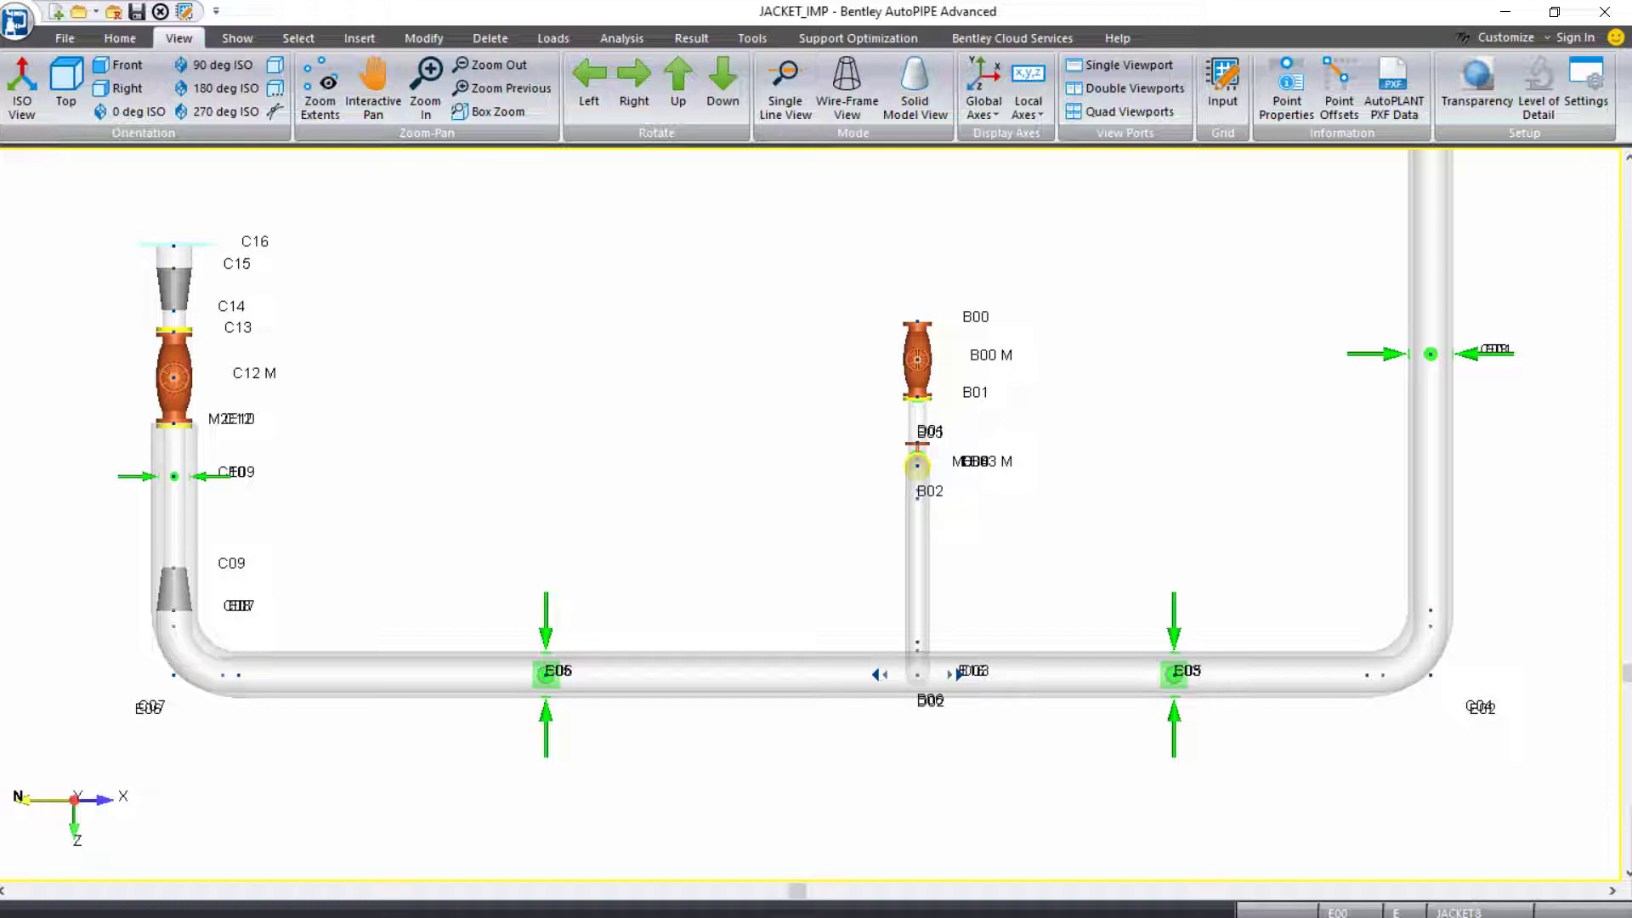
scroll(1513, 663, "up", 2)
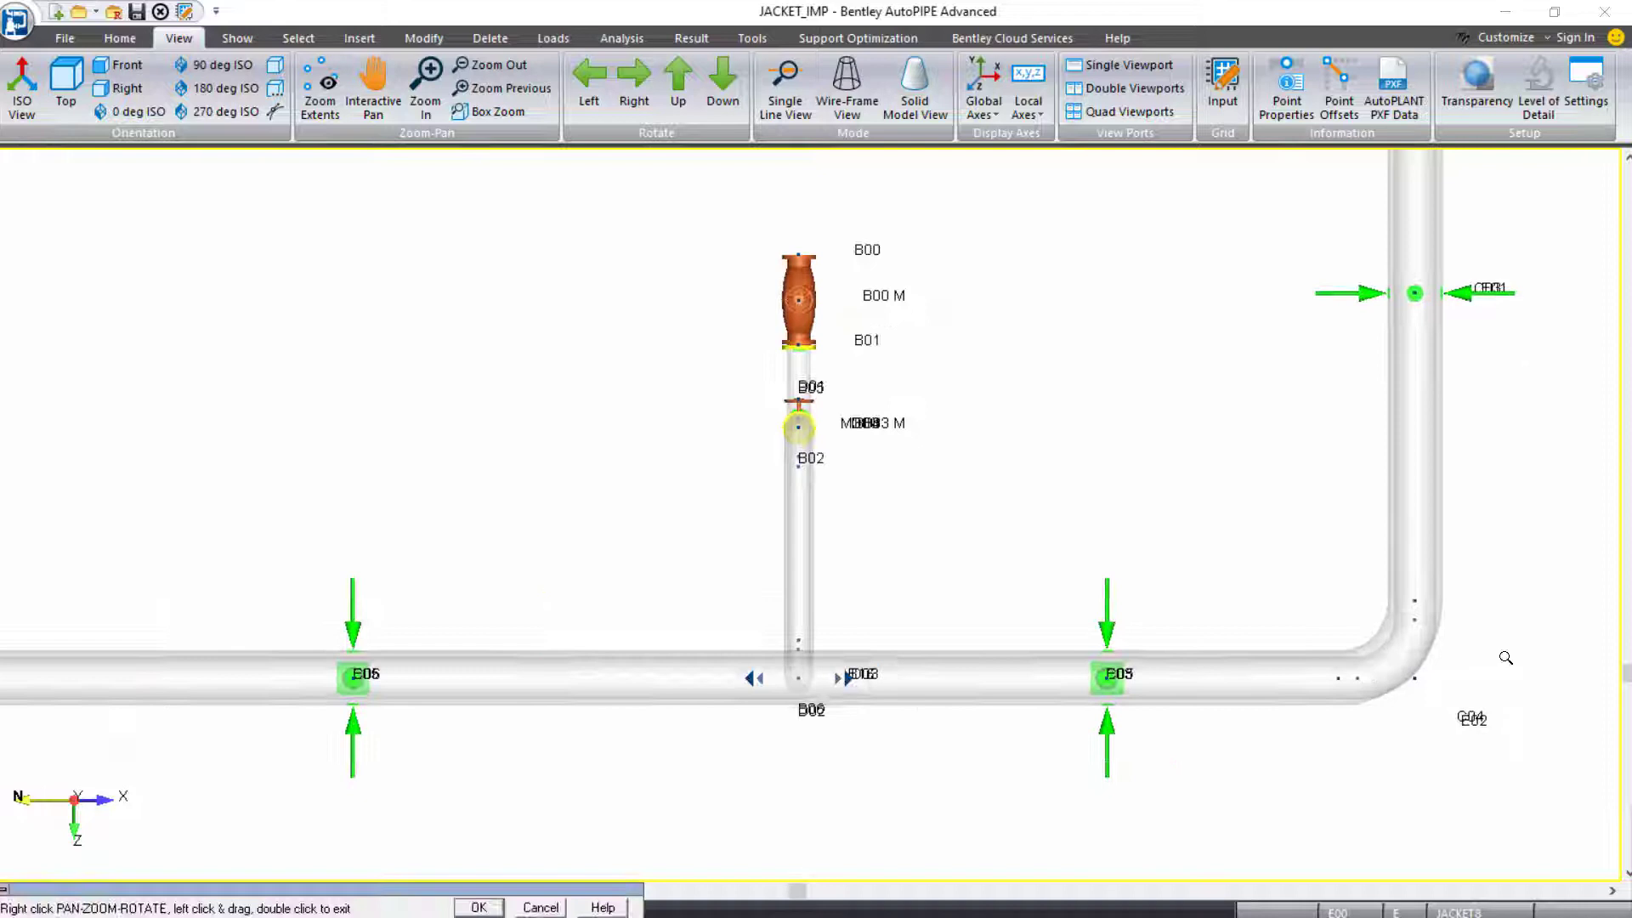
scroll(1274, 707, "down", 3)
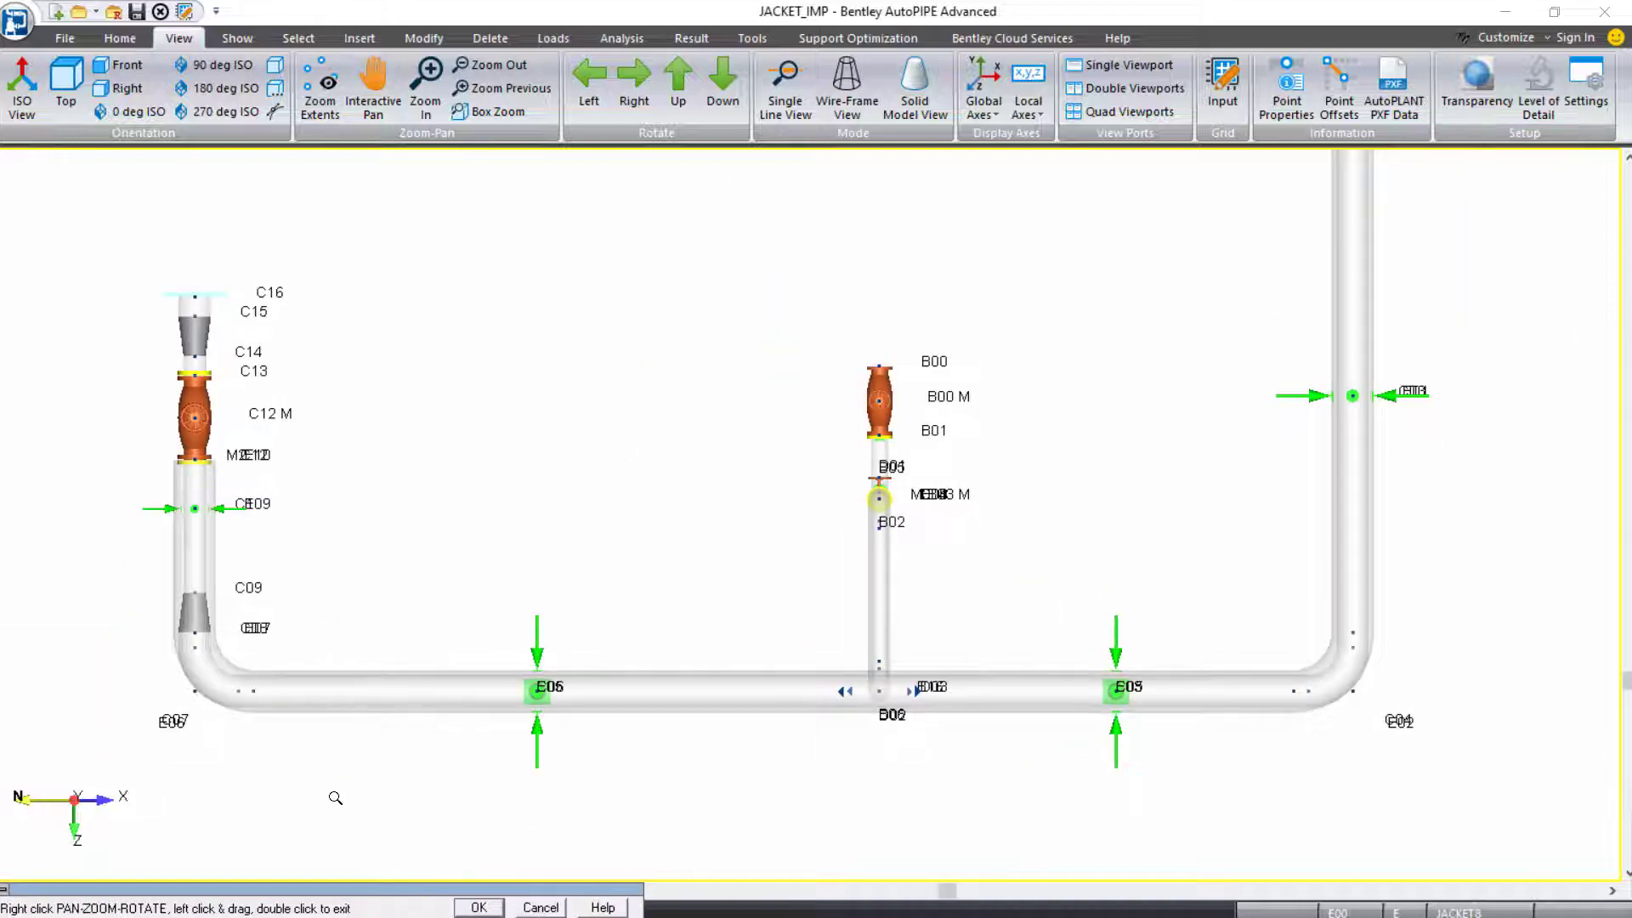
left_click_drag(335, 794, 408, 736)
double_click(408, 736)
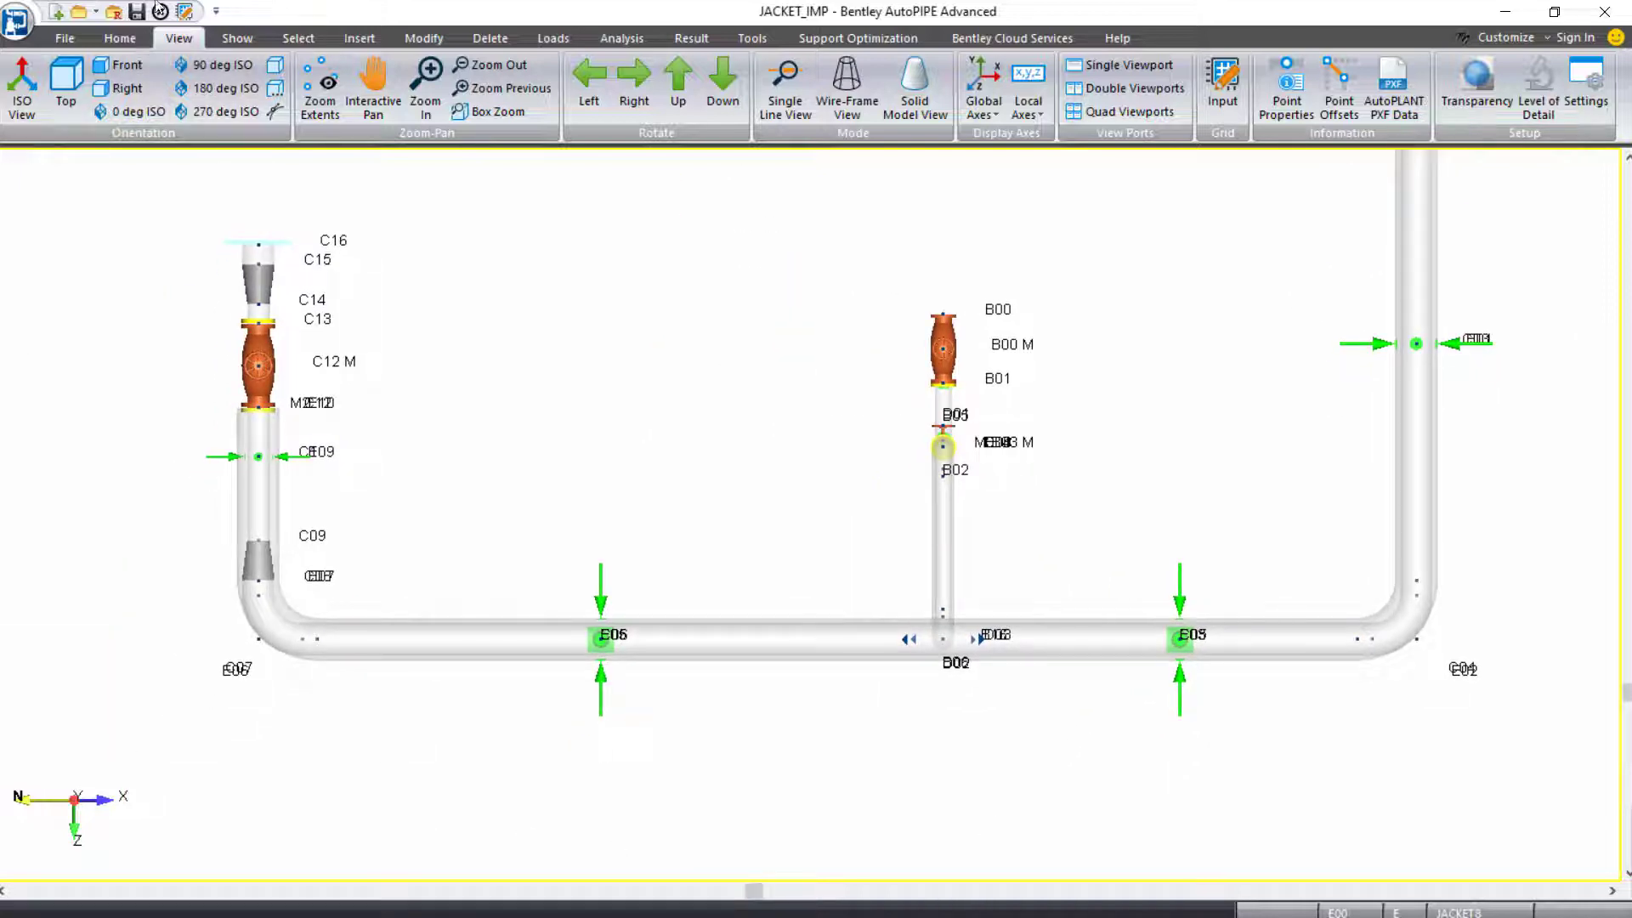
List the bend data in Review Component Data and locate bends E02 and E06 in the model.
left_click(187, 12)
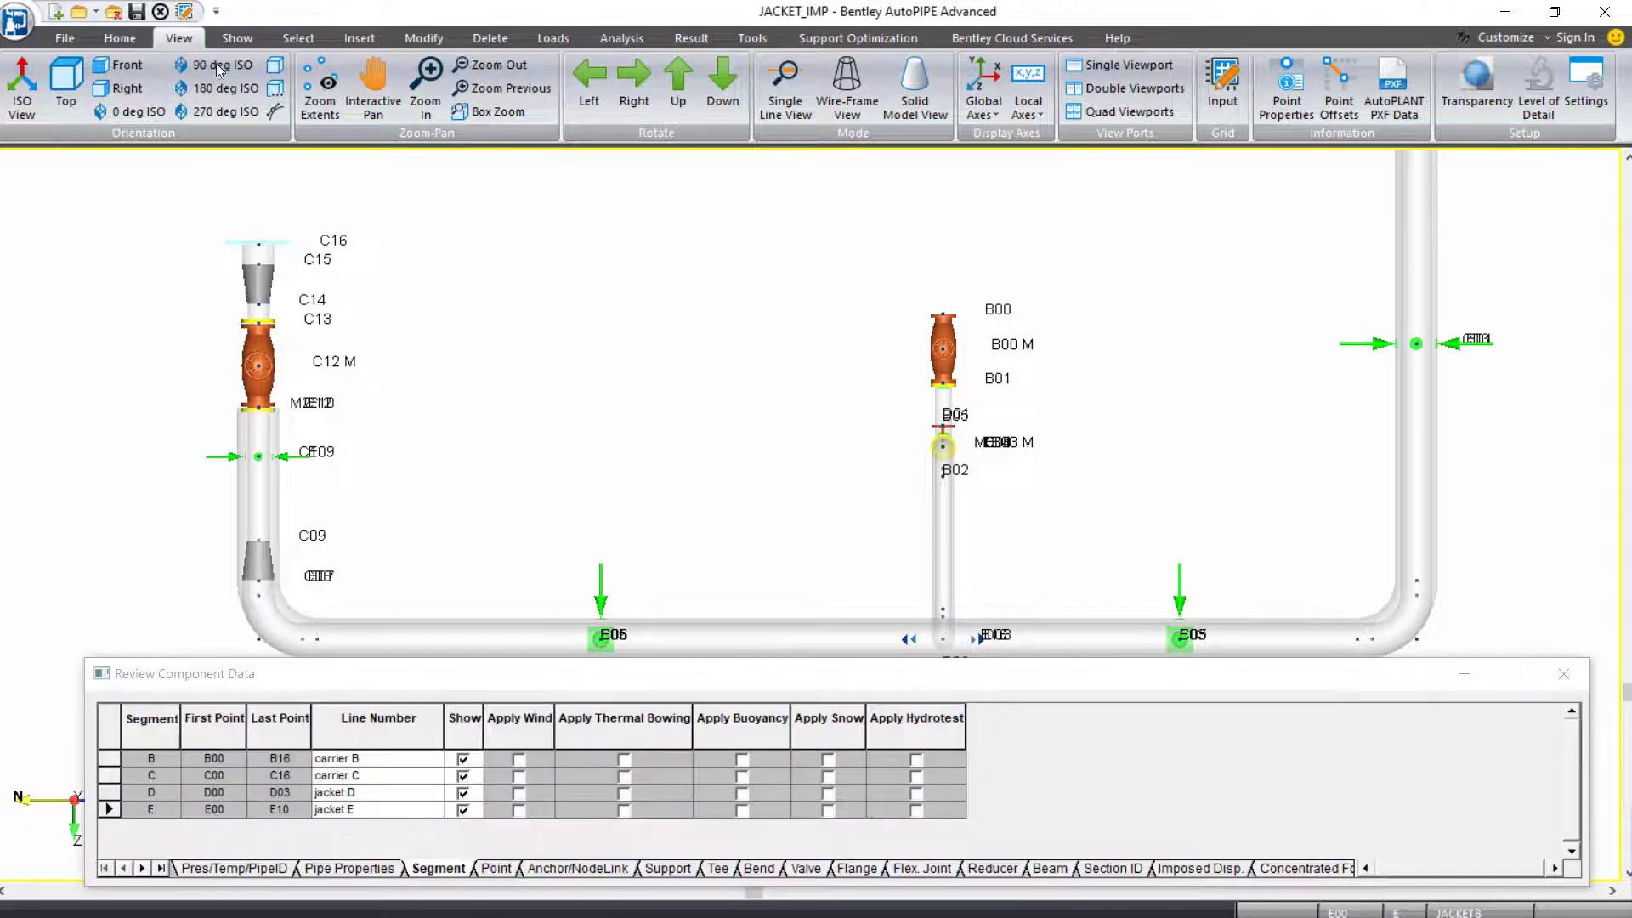
left_click(762, 869)
left_click_drag(748, 660, 747, 576)
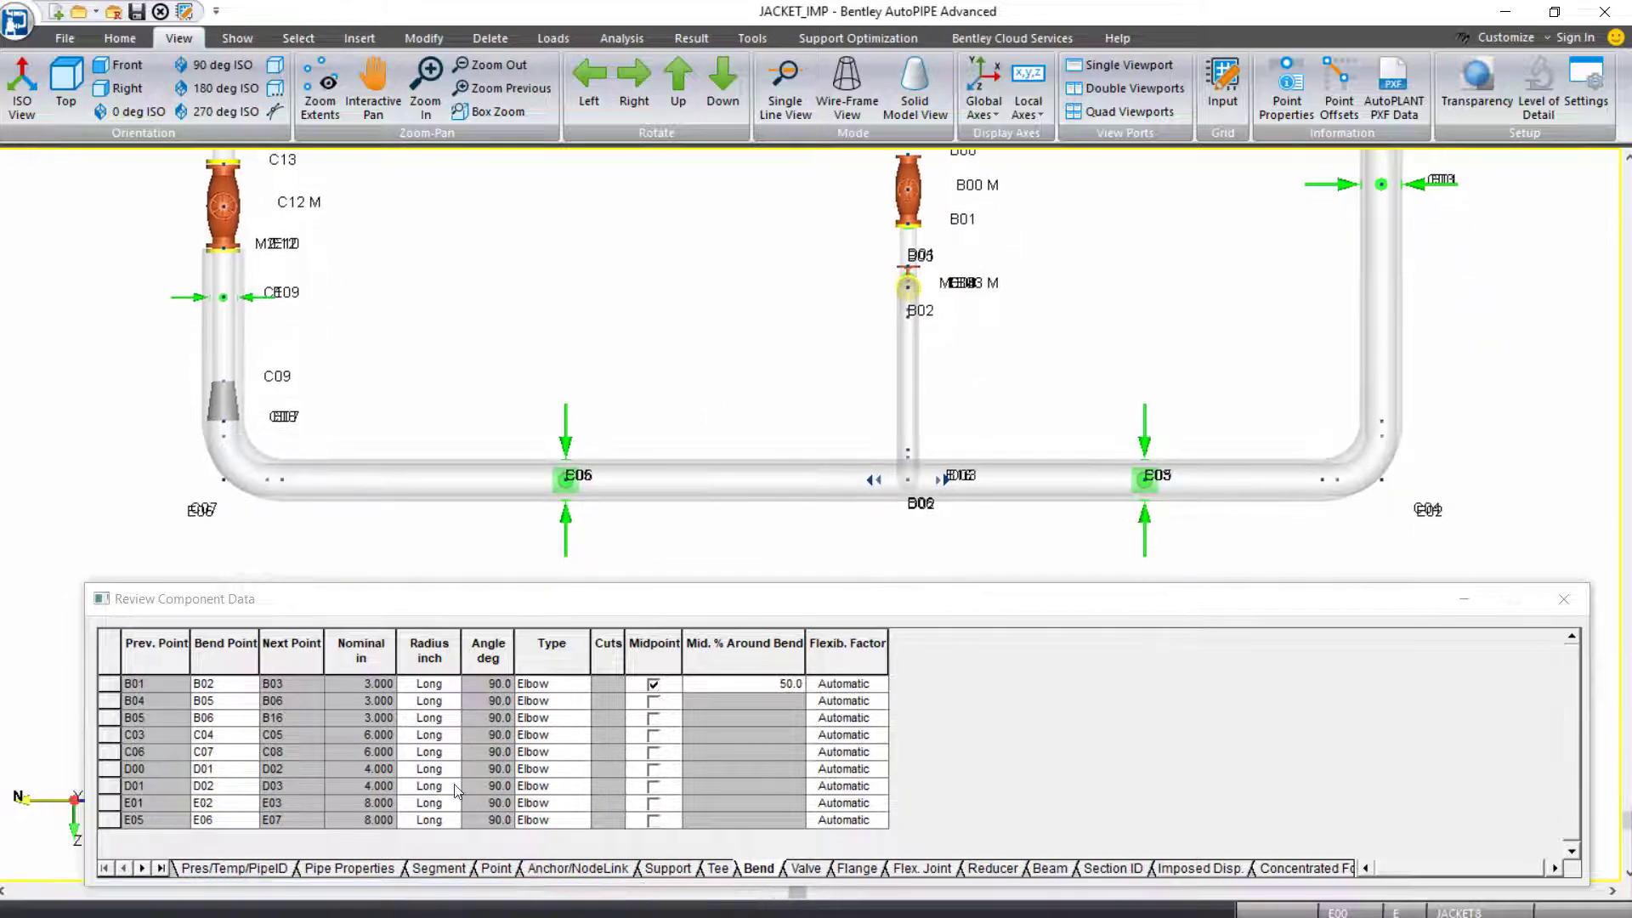
left_click(102, 804)
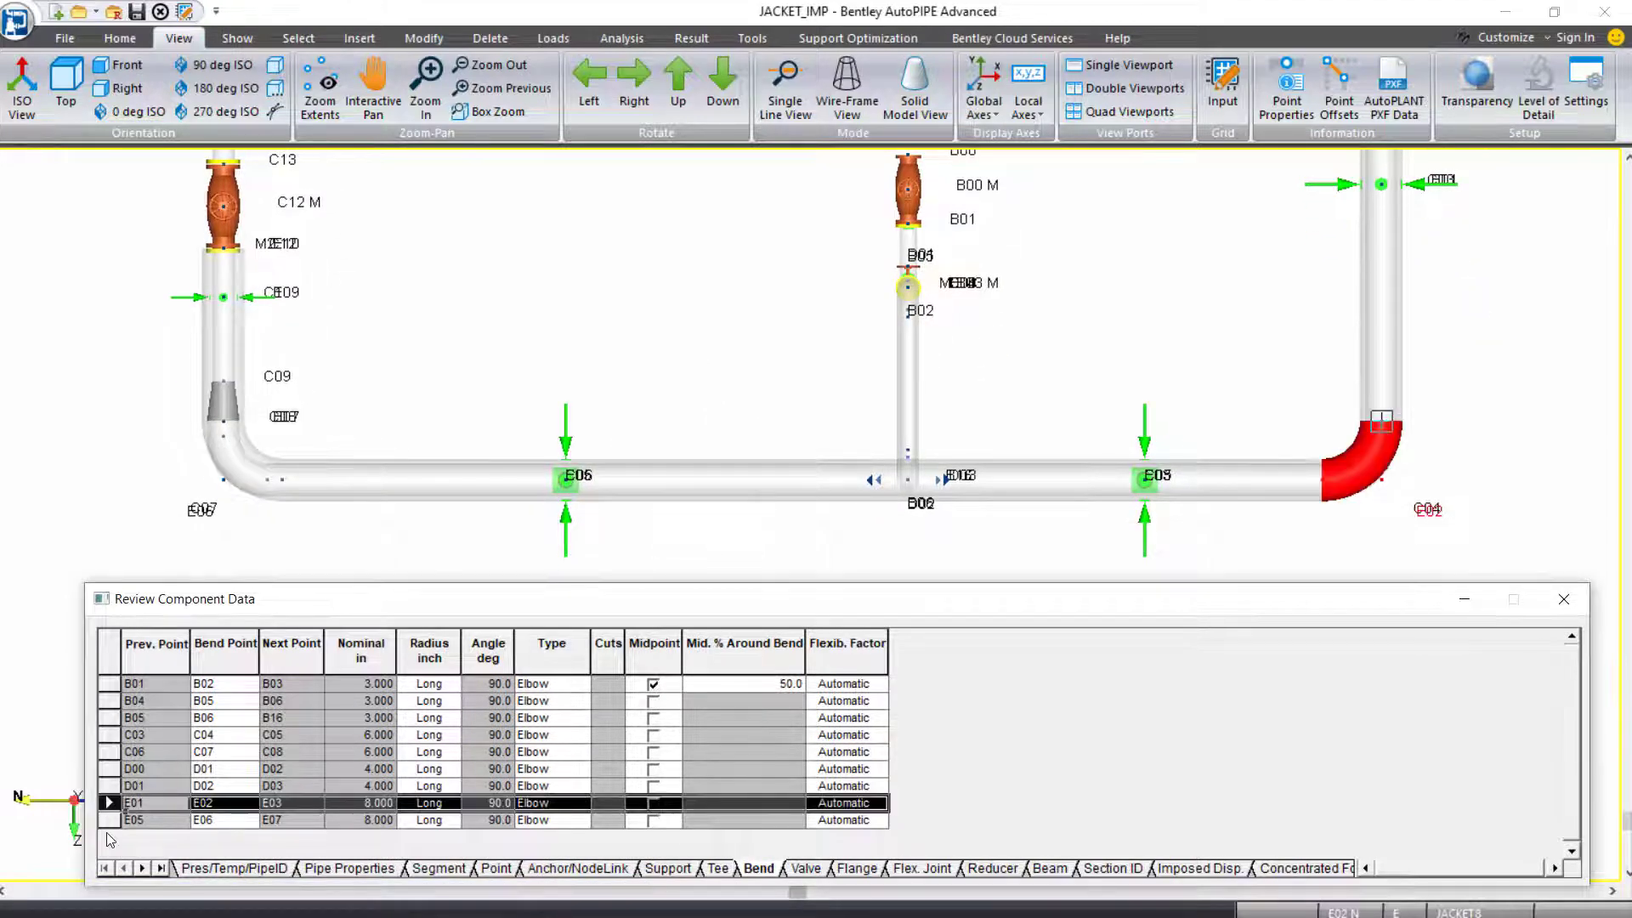
left_click(108, 821)
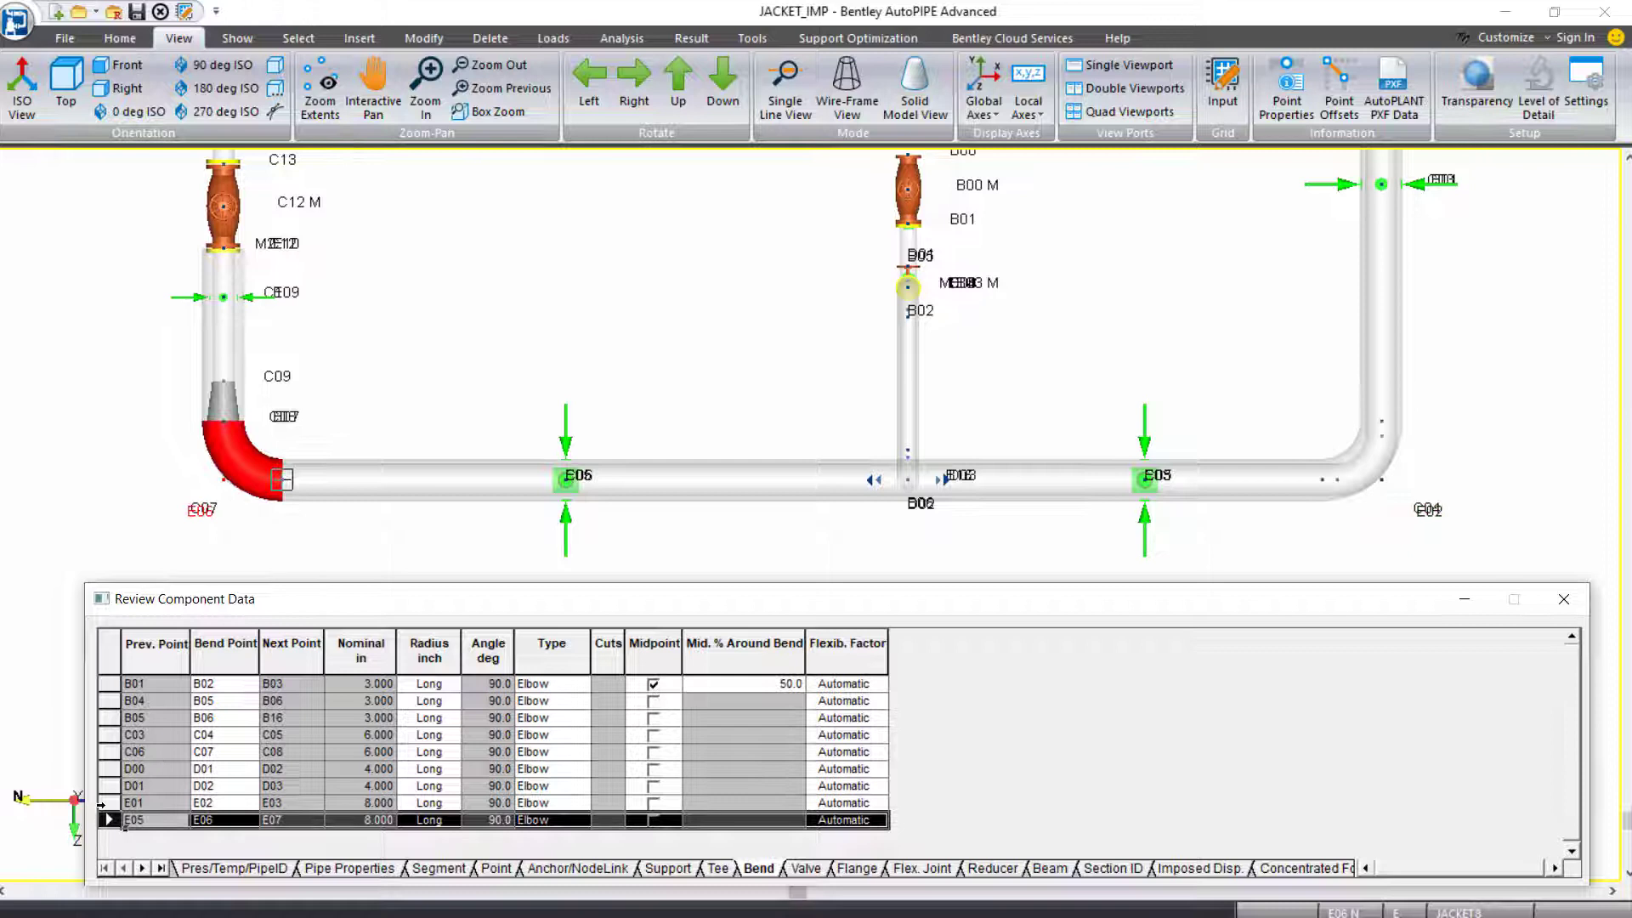
left_click(107, 803)
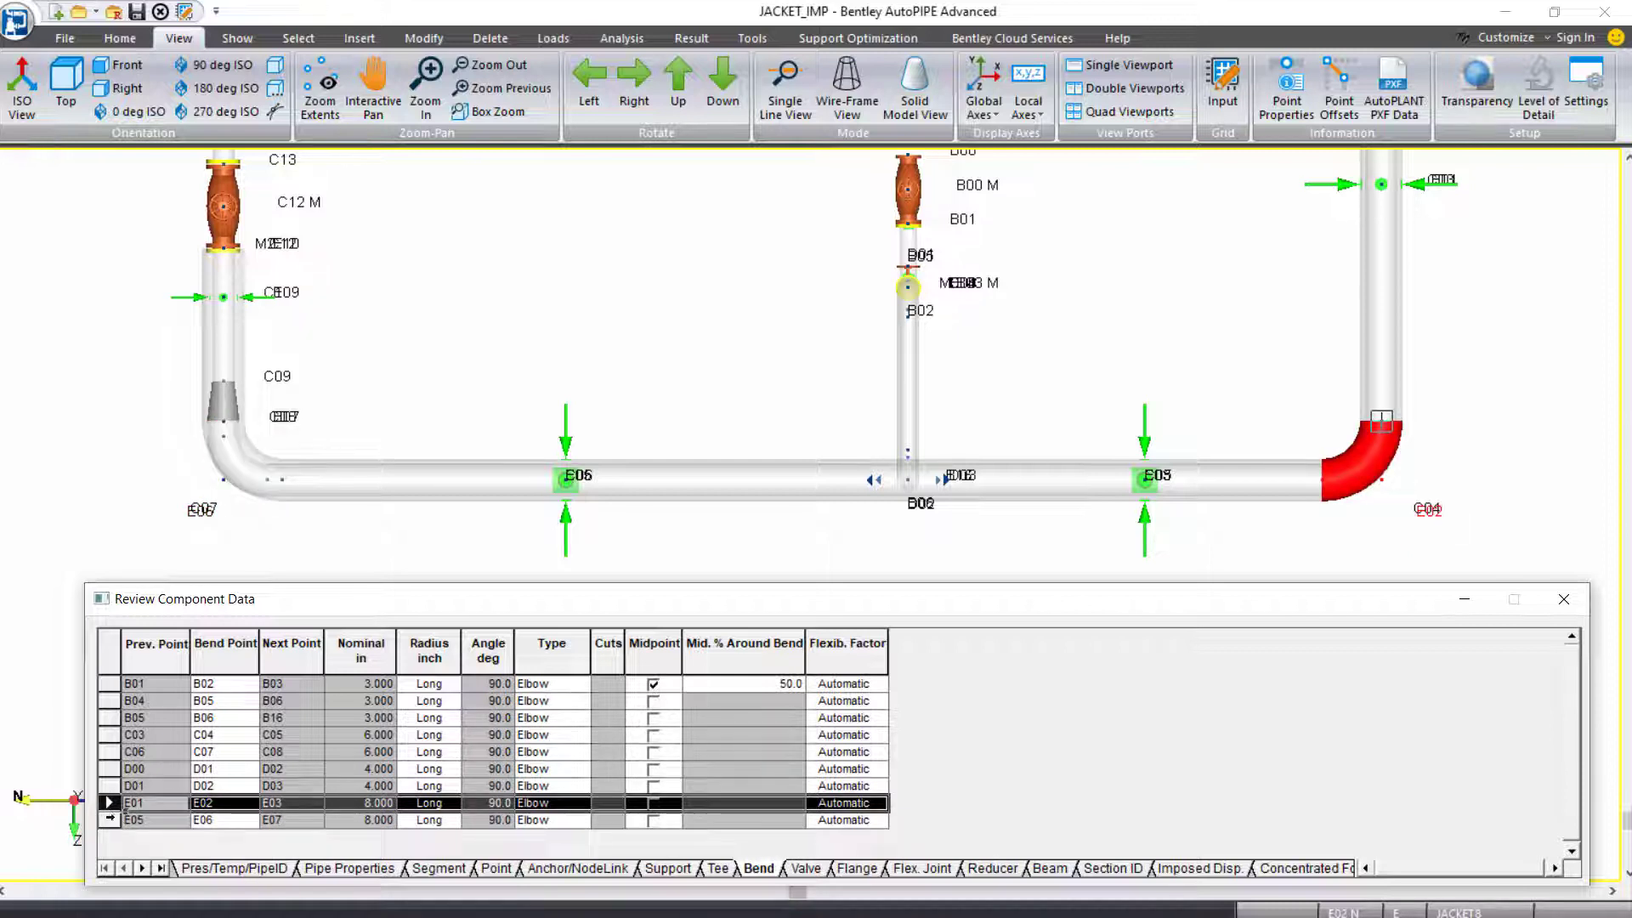
left_click(109, 819)
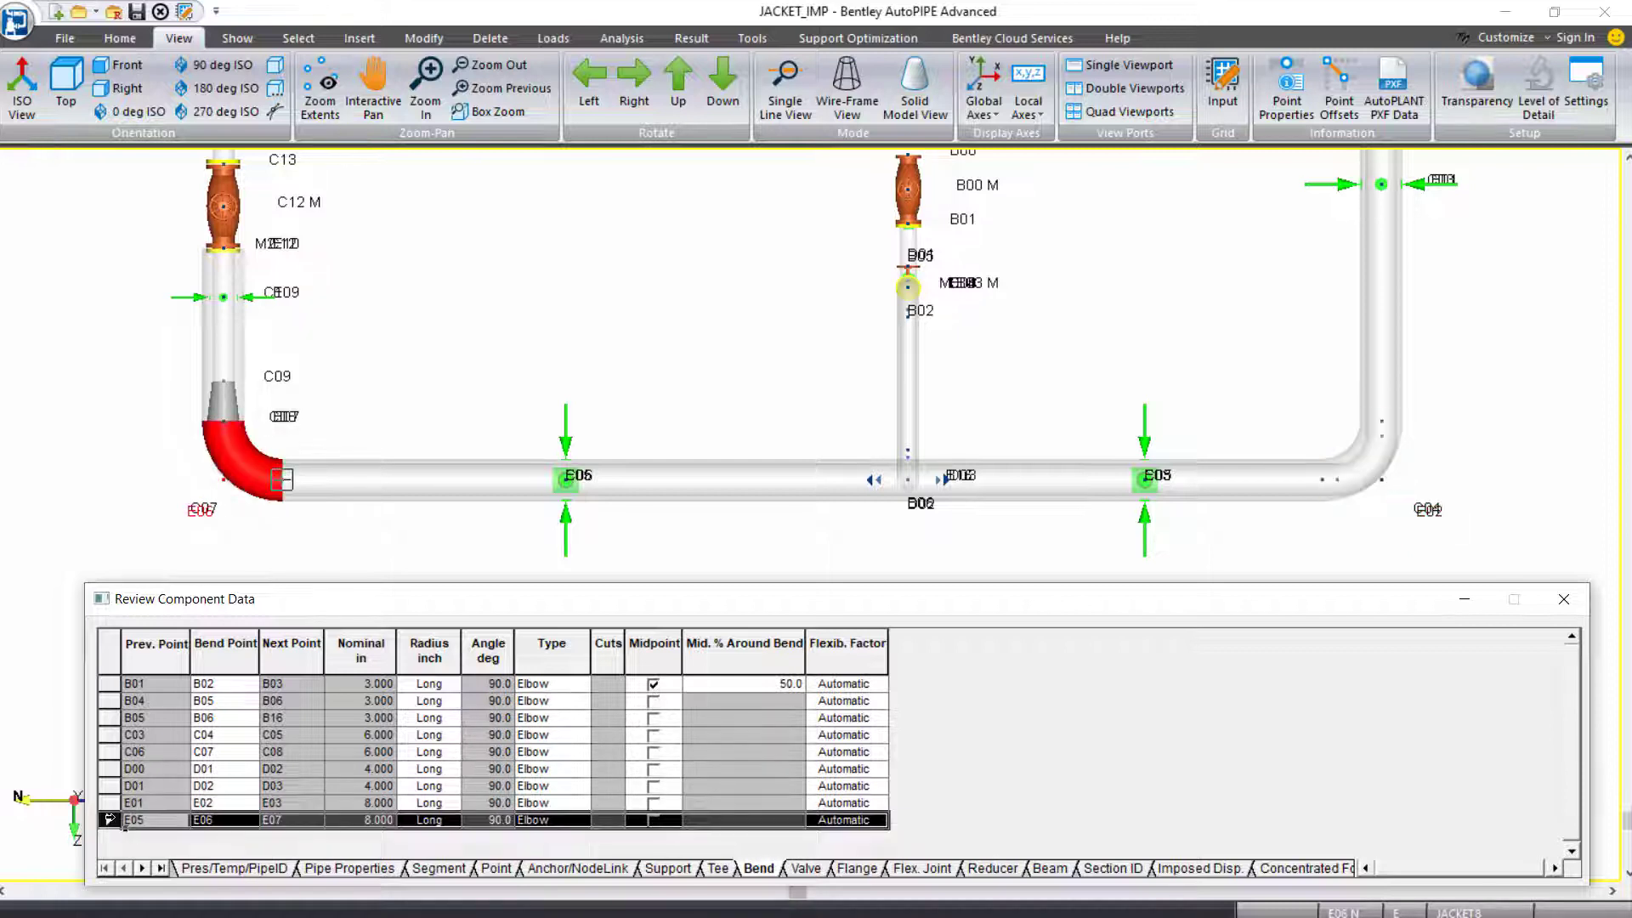
Change the radius of bends E06 and E02 from Long to Short.
left_click(459, 822)
left_click(451, 820)
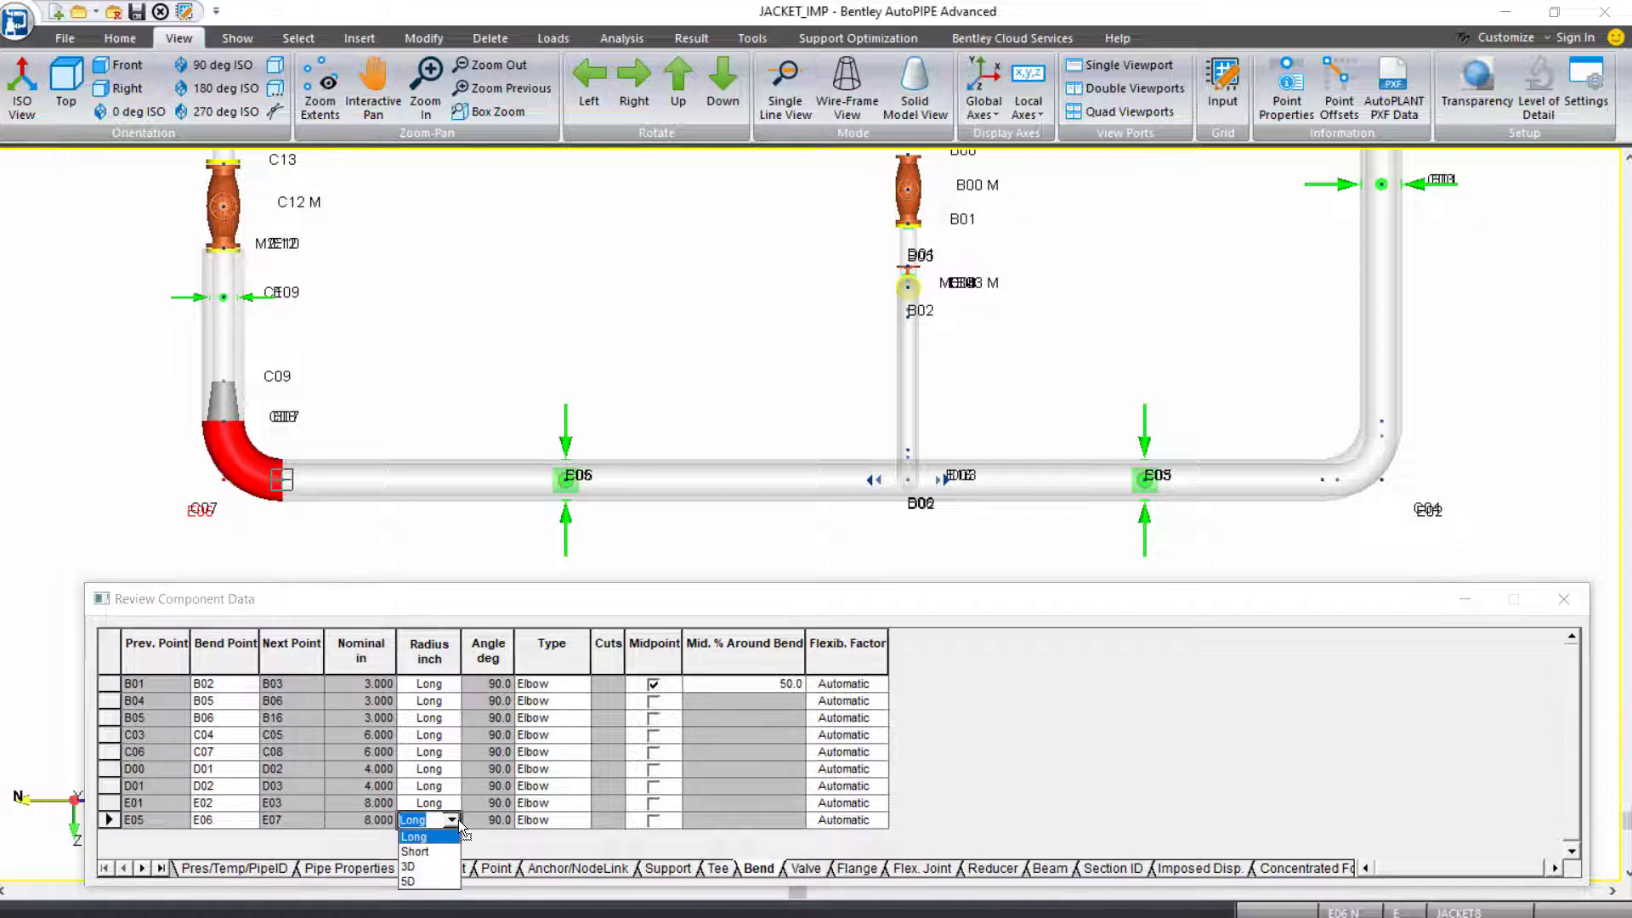
left_click(447, 855)
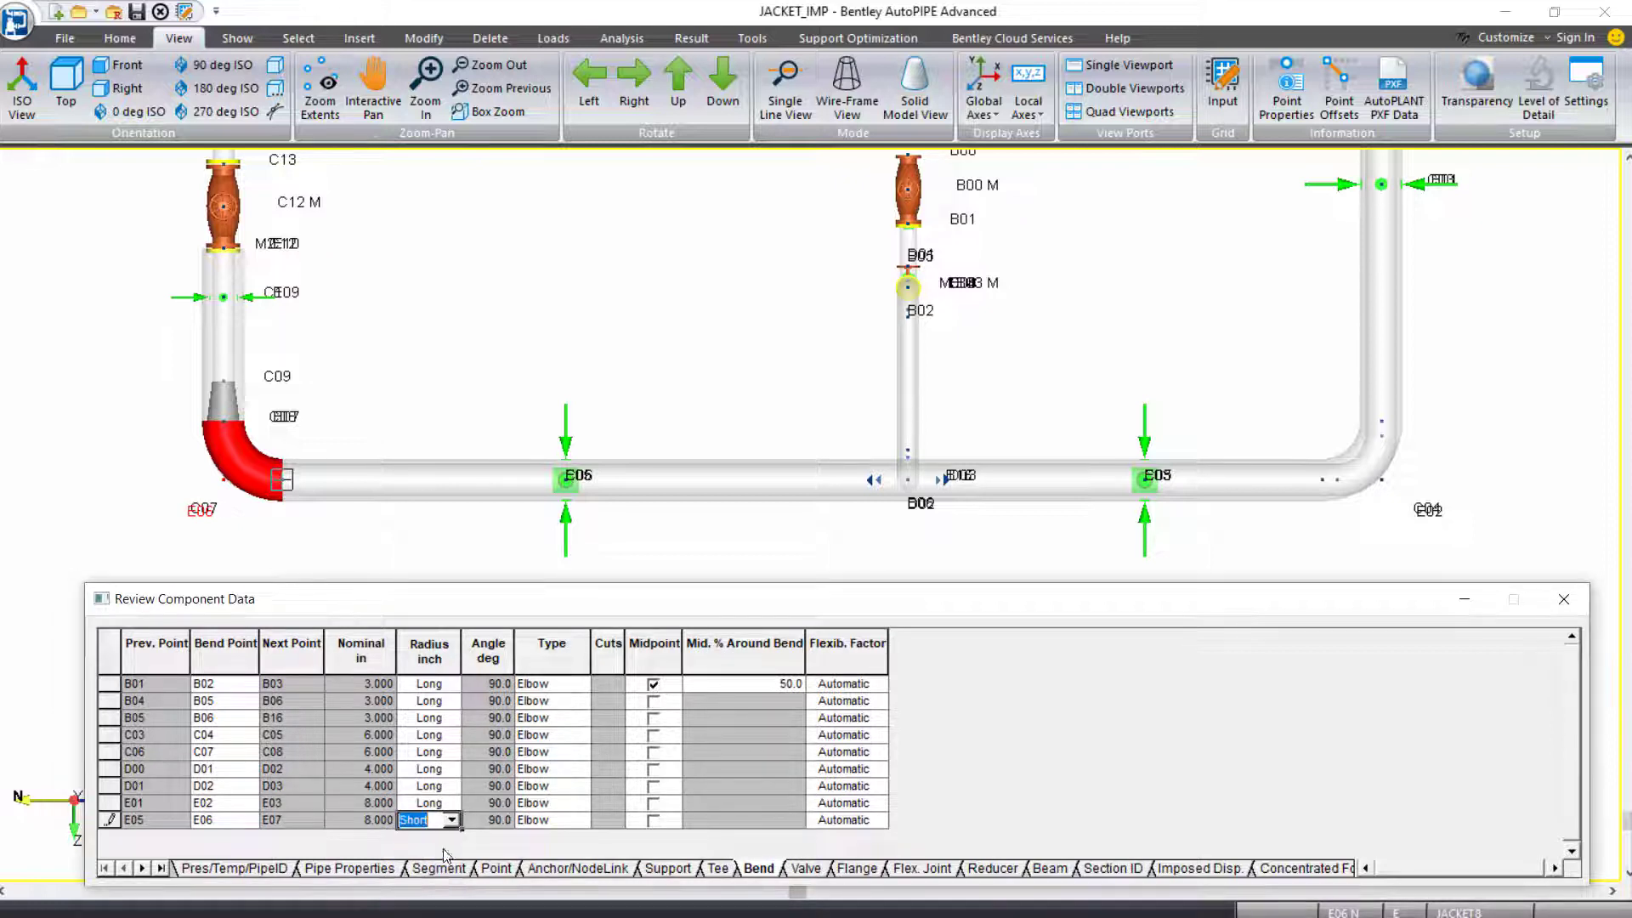
left_click(458, 804)
left_click(428, 843)
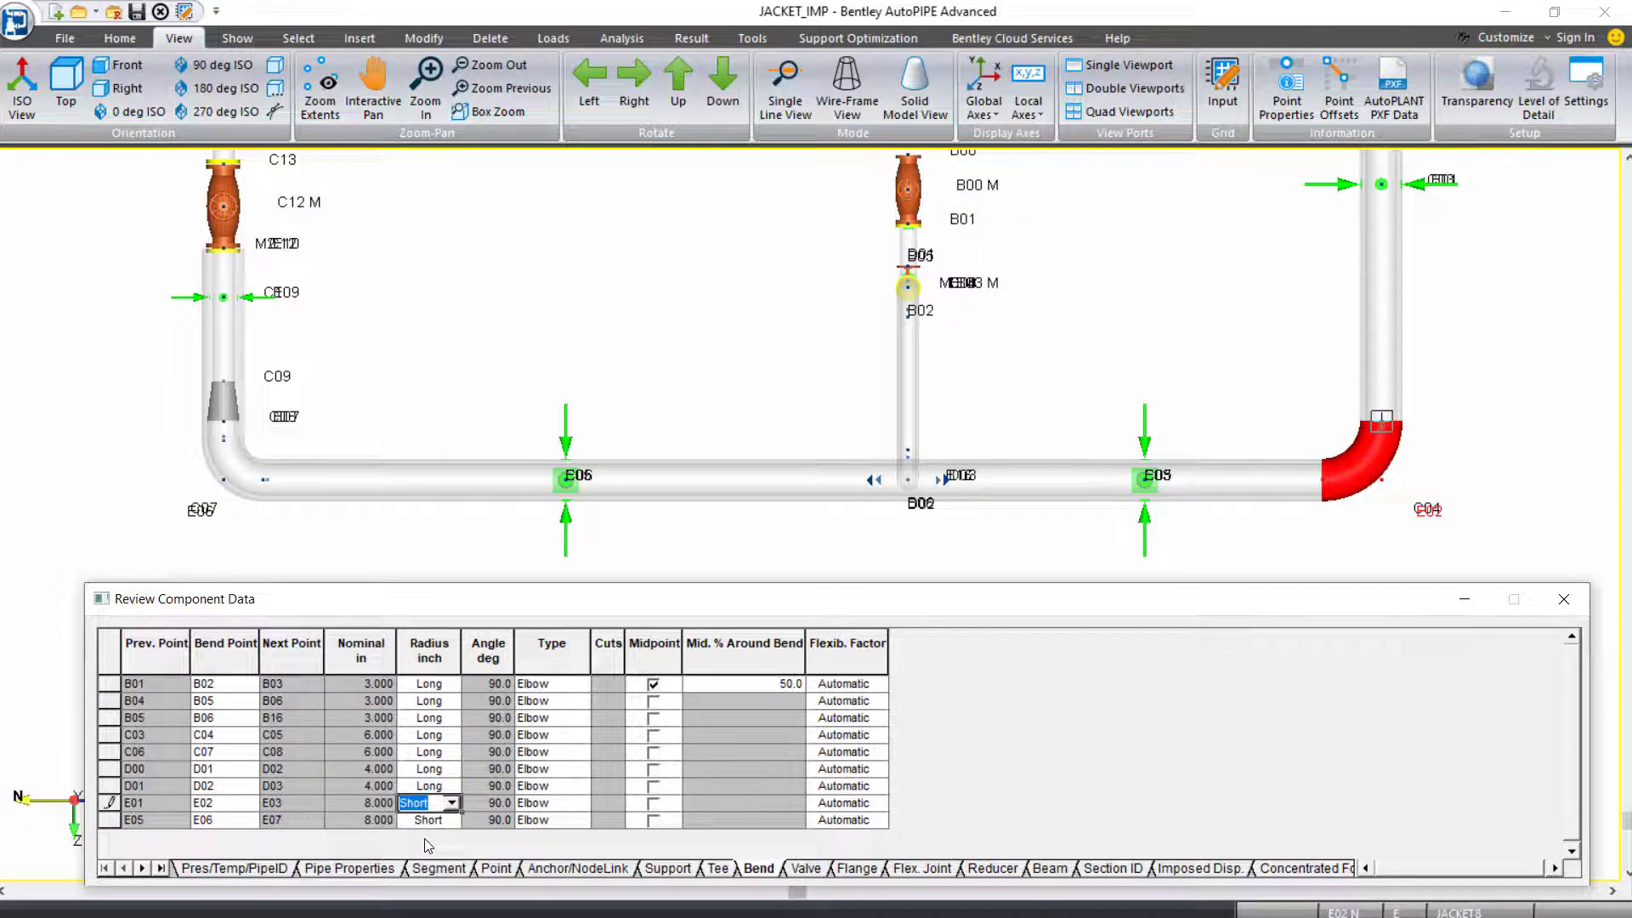
key("Tab")
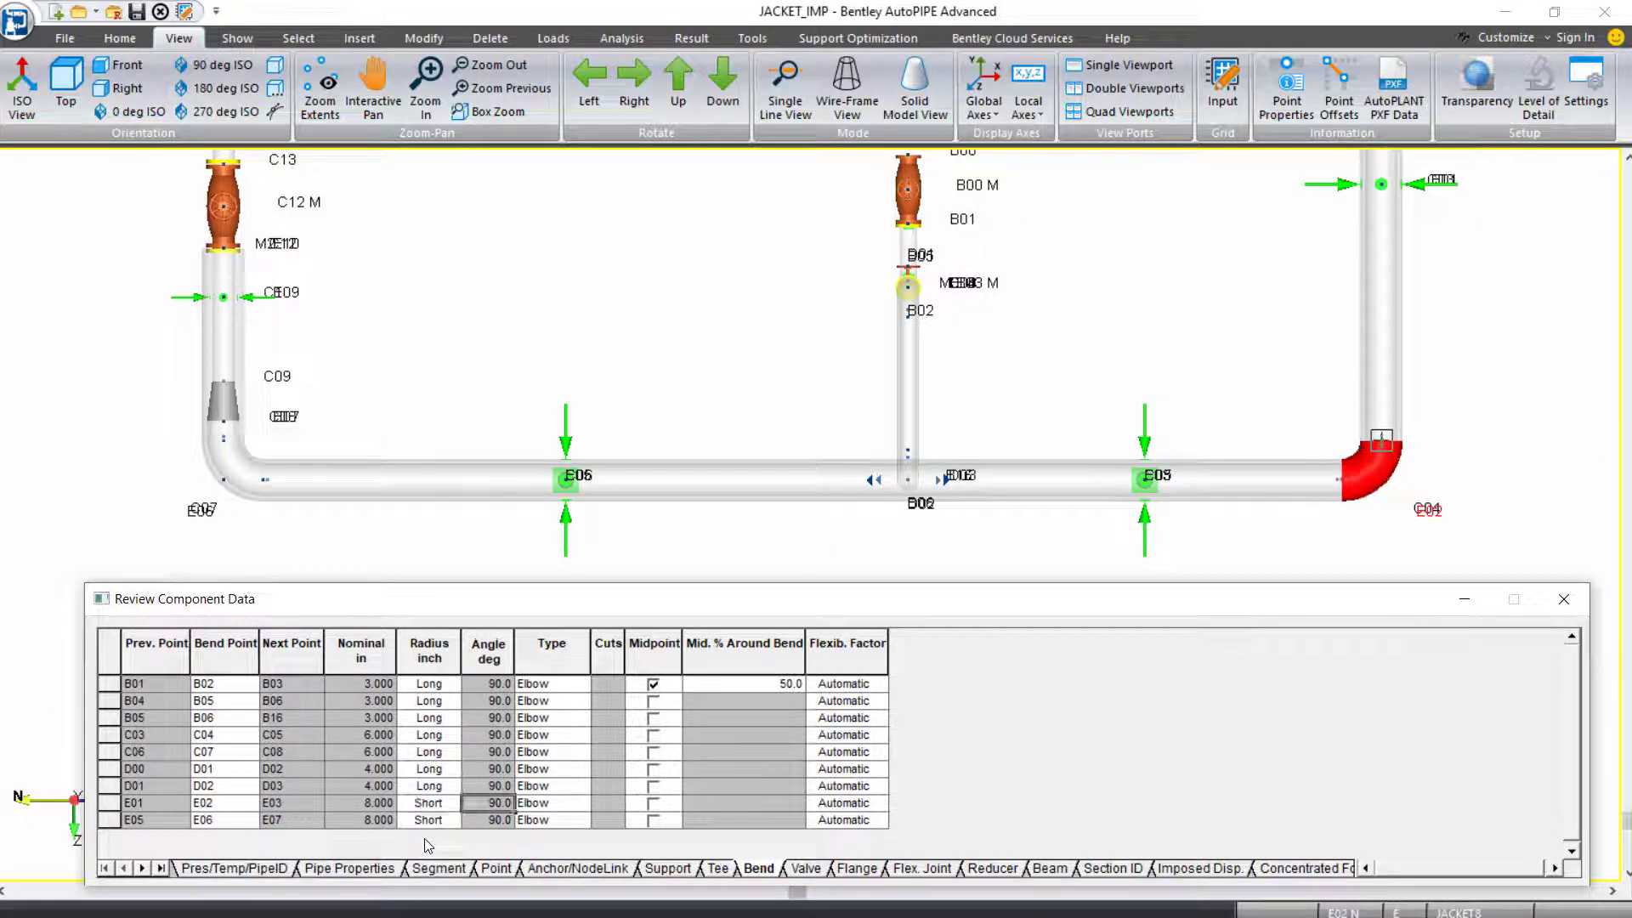
Zoom in toward the red E02 elbow on the left of the model.
right_click(251, 439)
scroll(221, 468, "up", 3)
scroll(213, 477, "down", 1)
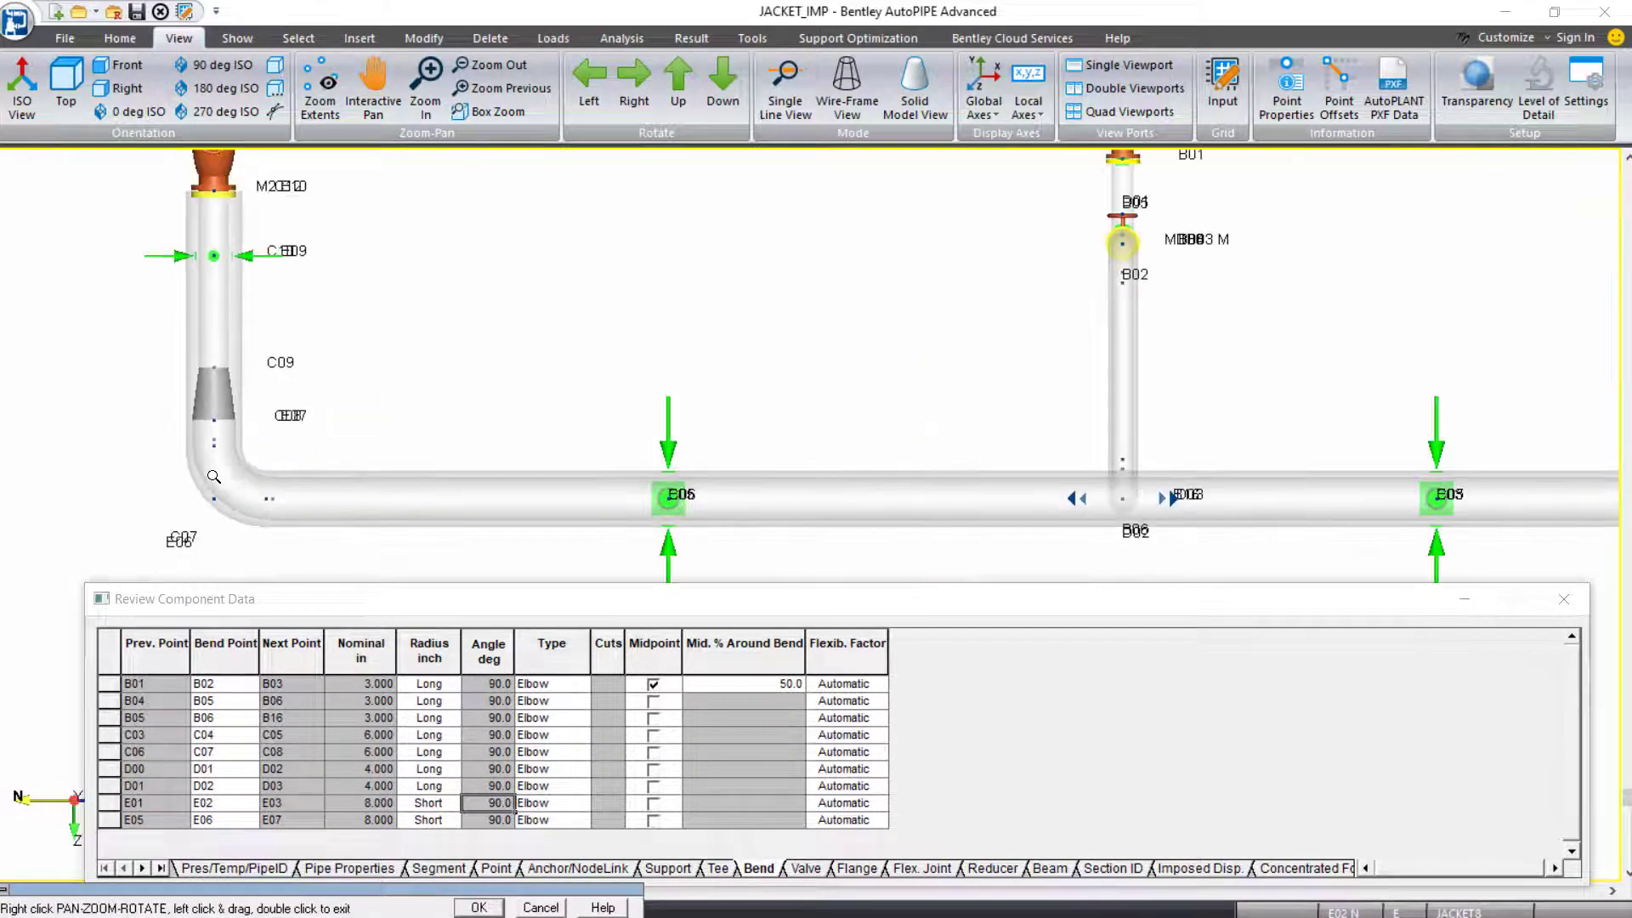
scroll(955, 506, "down", 1)
double_click(1086, 439)
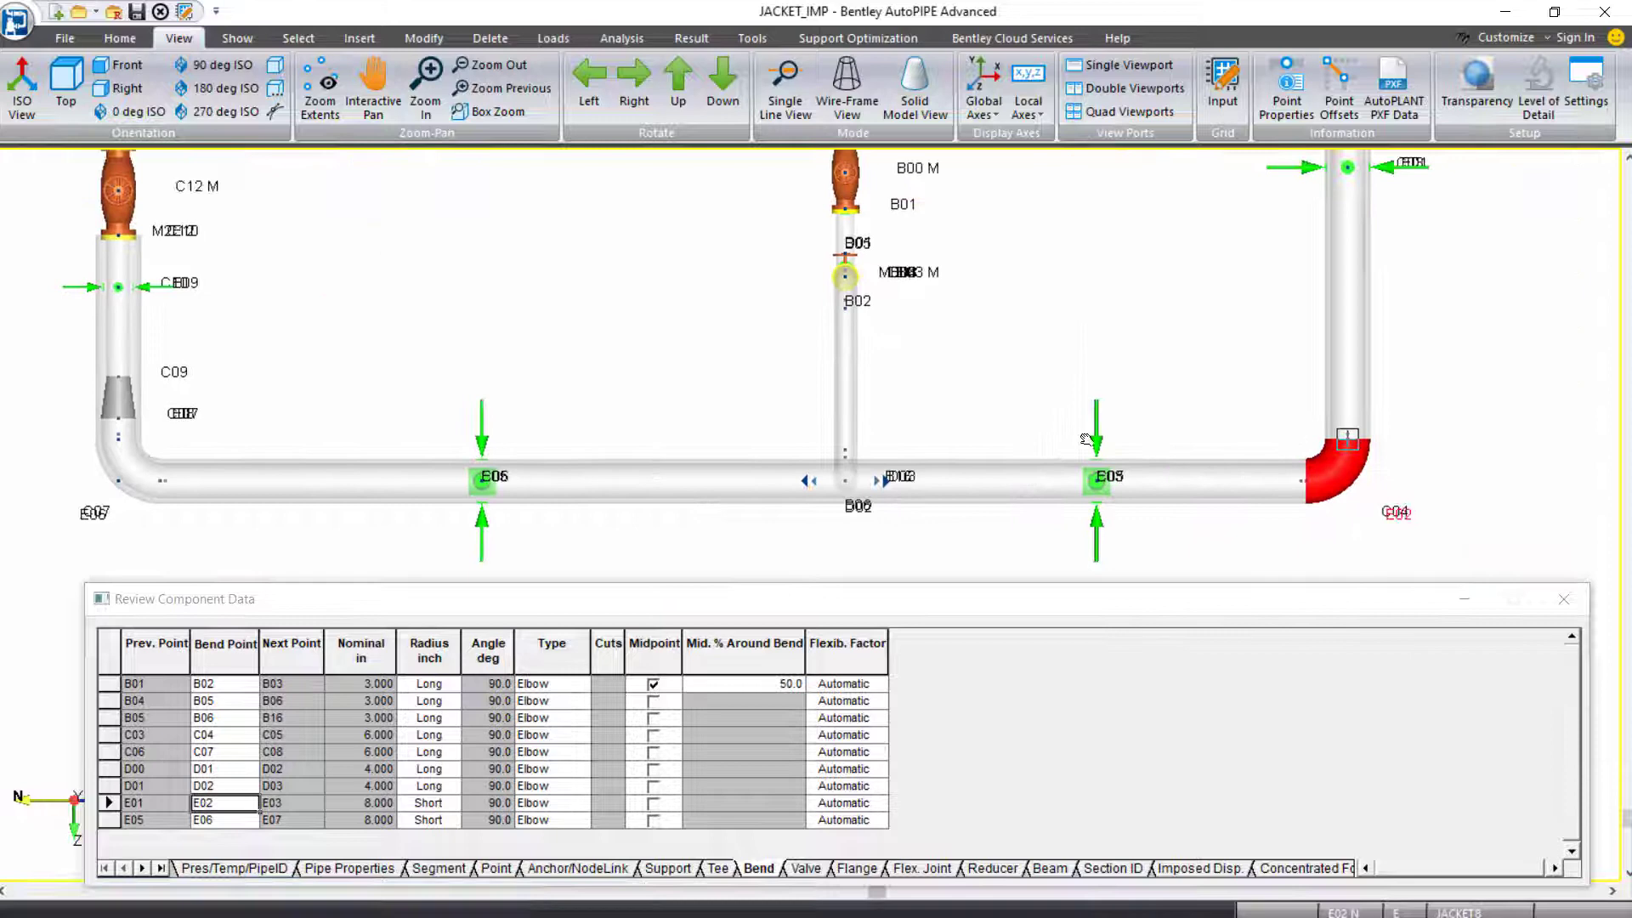
right_click(1395, 474)
scroll(1396, 474, "up", 2)
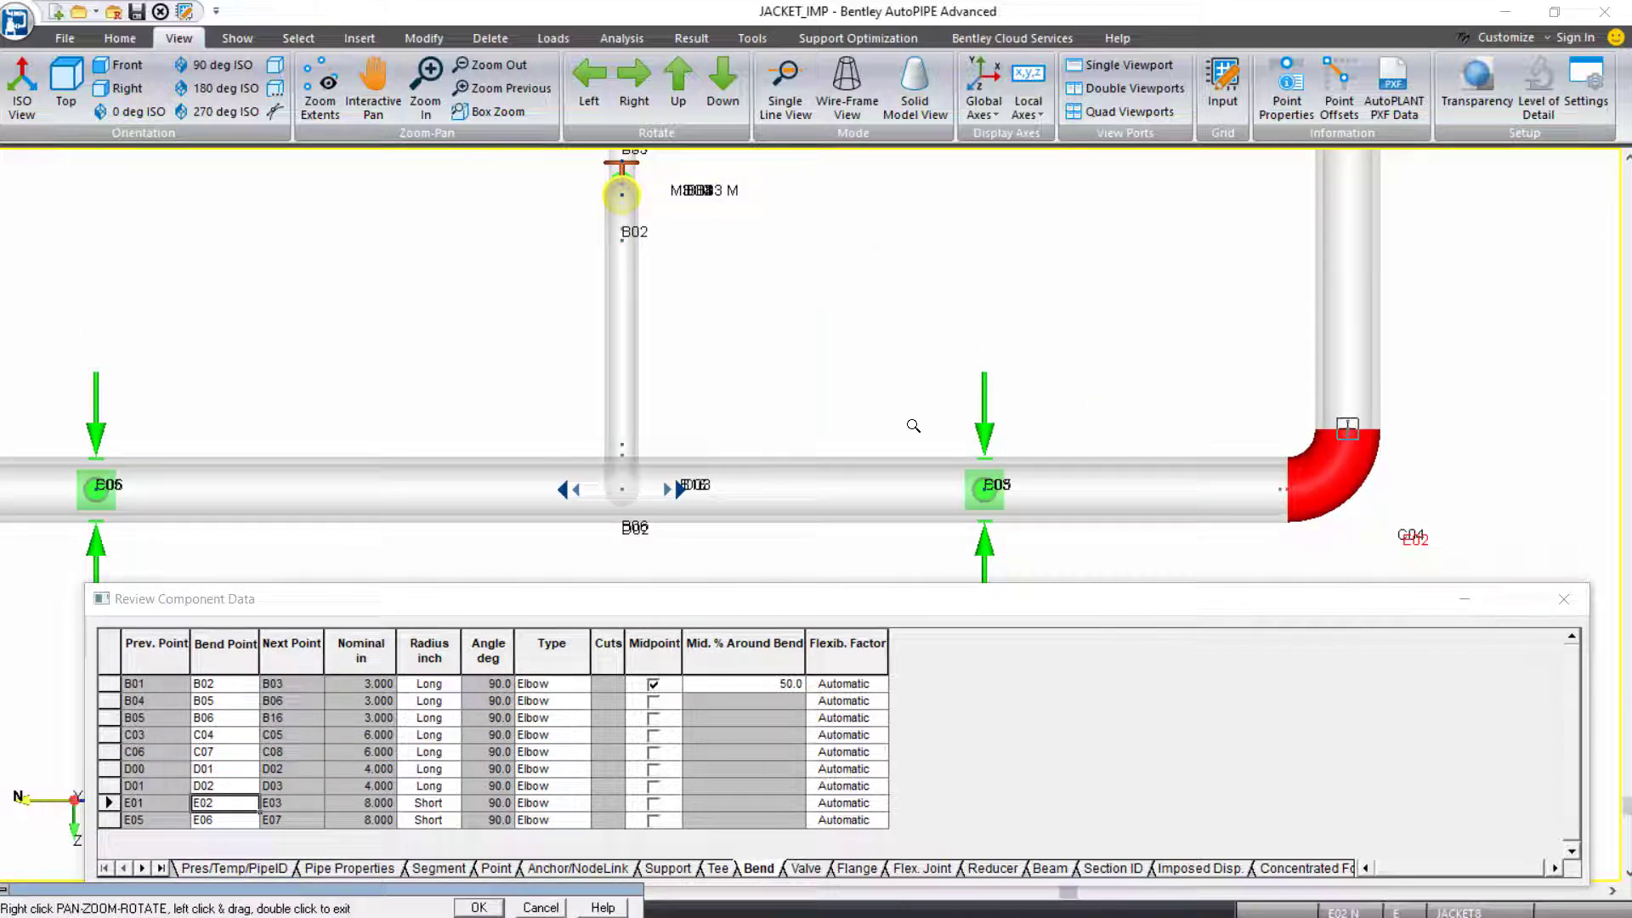
Tilt the model into a 3-D view and zoom in to inspect the short E02 elbow.
right_click(1003, 455)
left_click_drag(1004, 455, 1136, 351)
right_click(1148, 320)
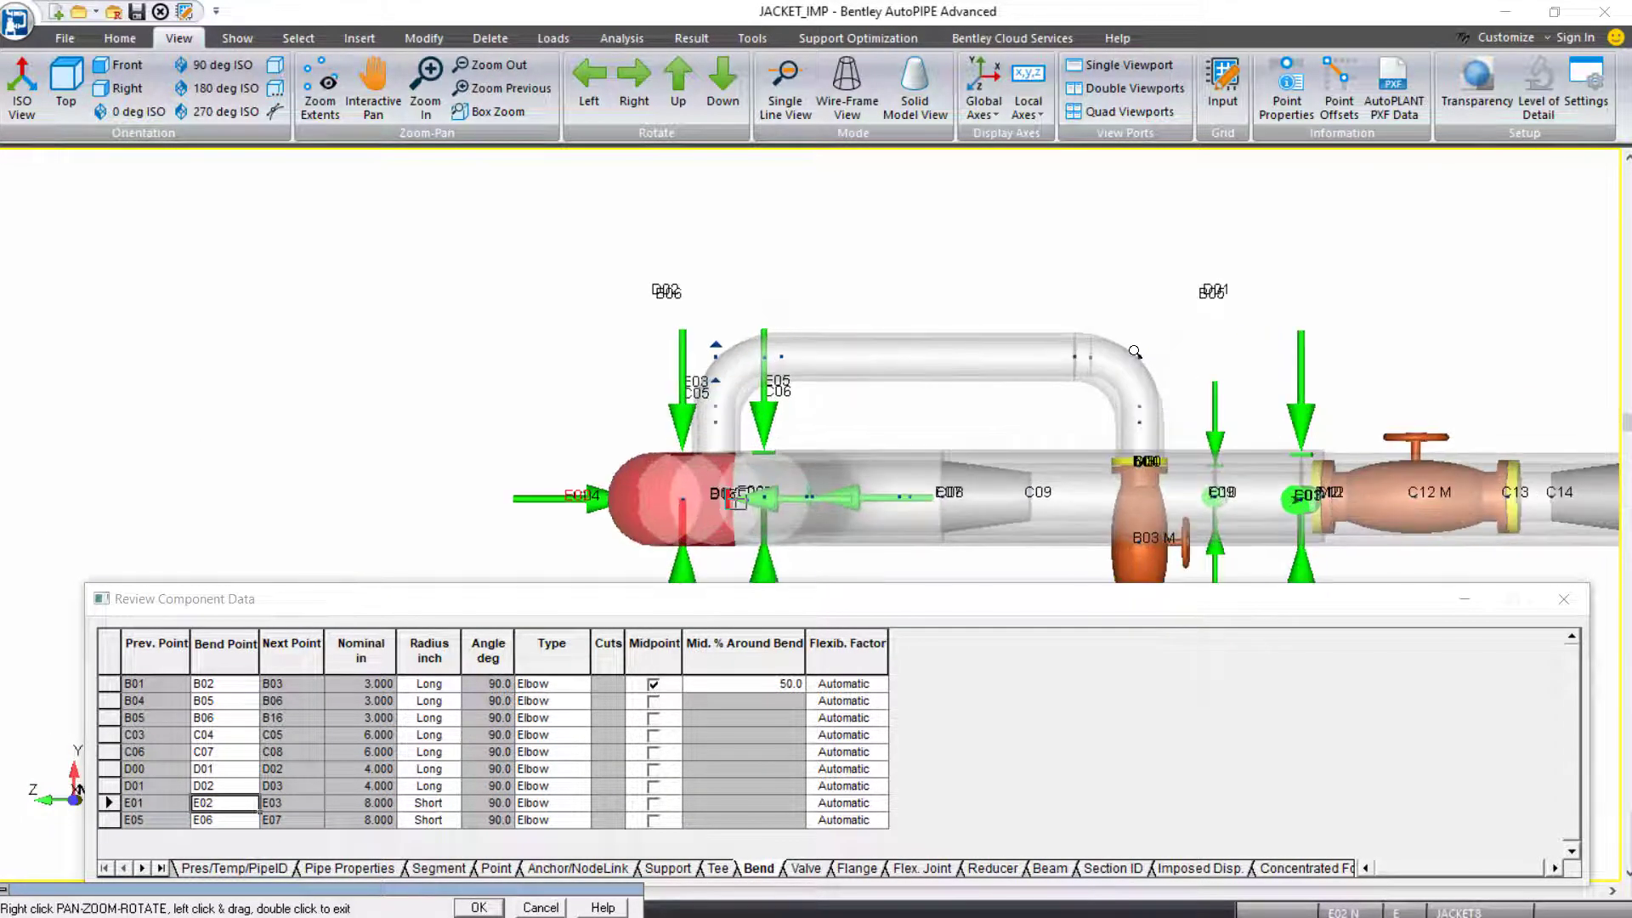
scroll(1136, 351, "up", 1)
scroll(1136, 351, "up", 3)
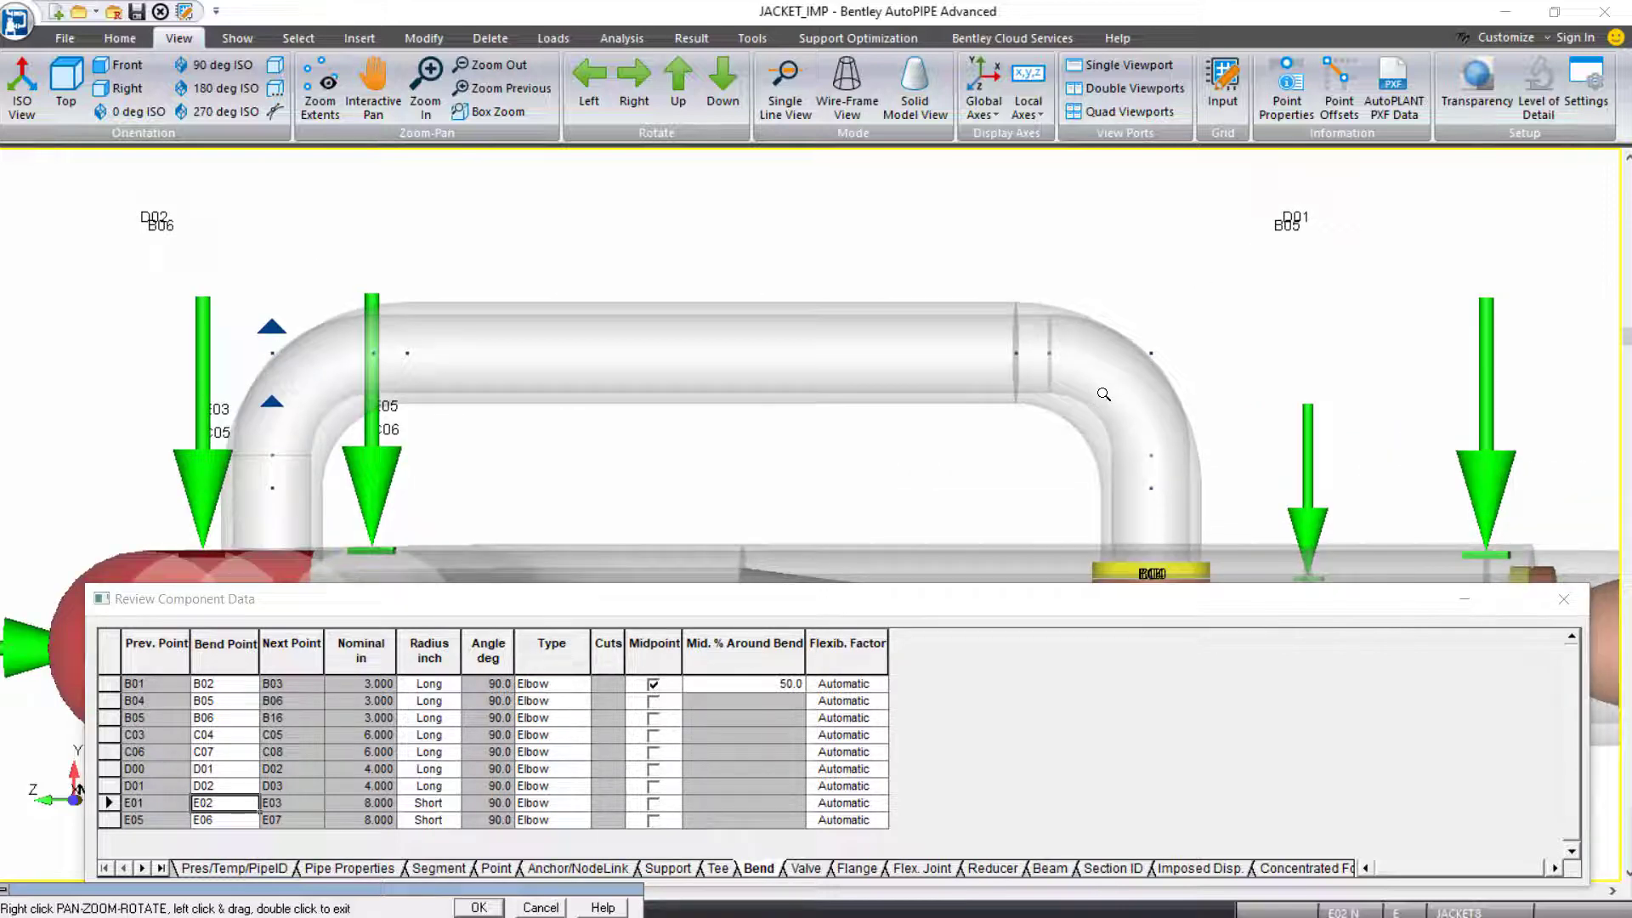
scroll(1103, 393, "down", 2)
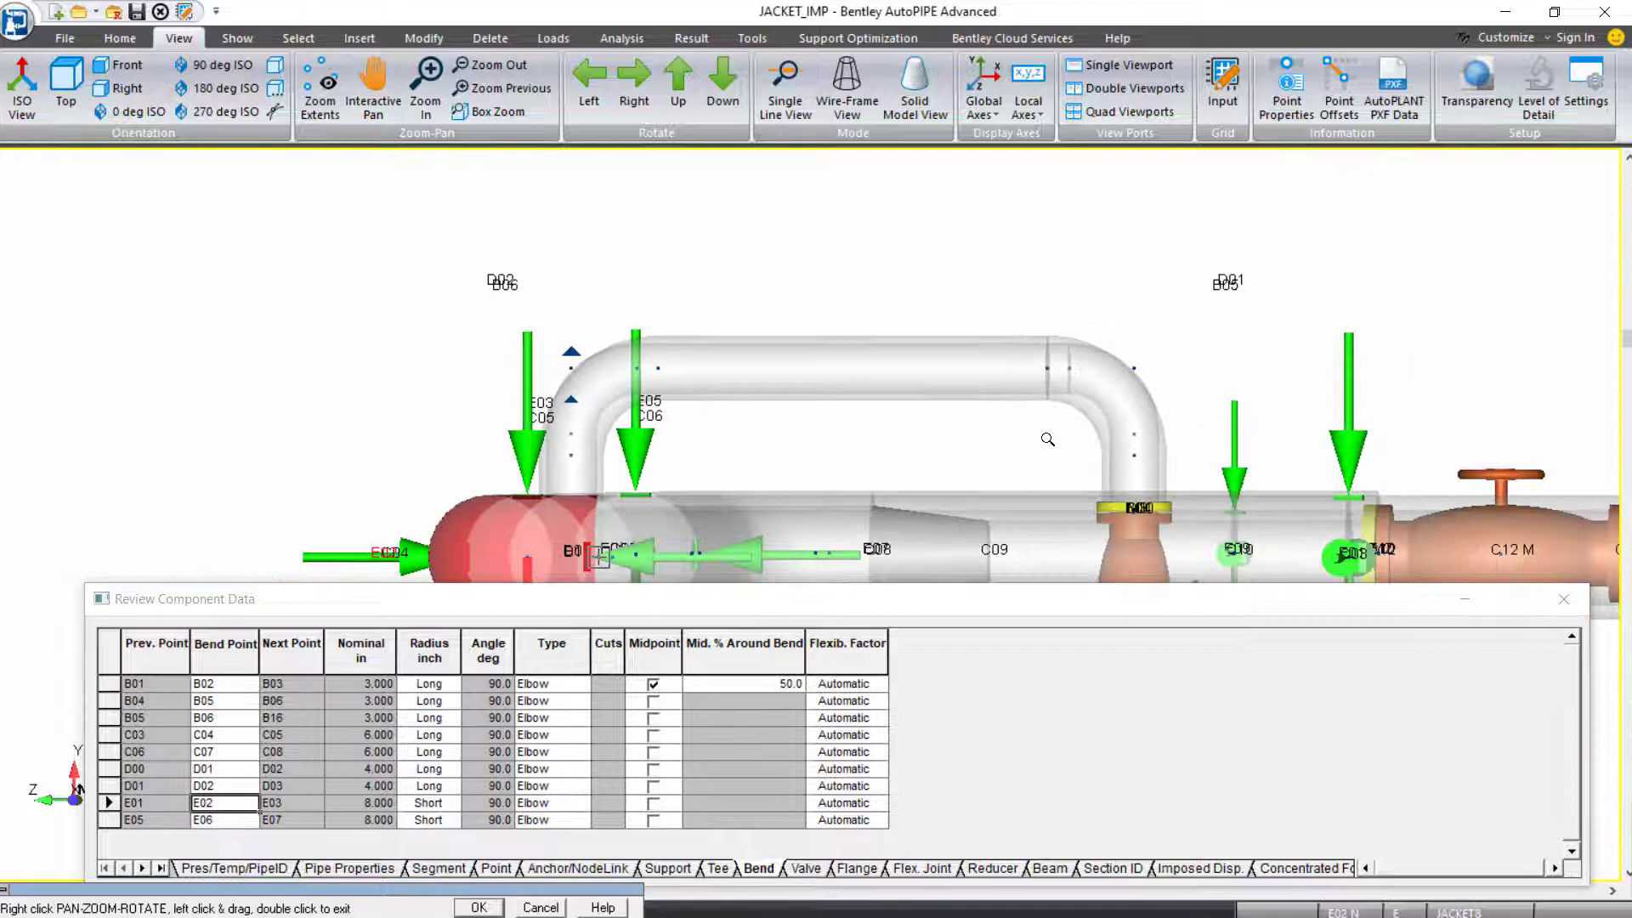
double_click(641, 520)
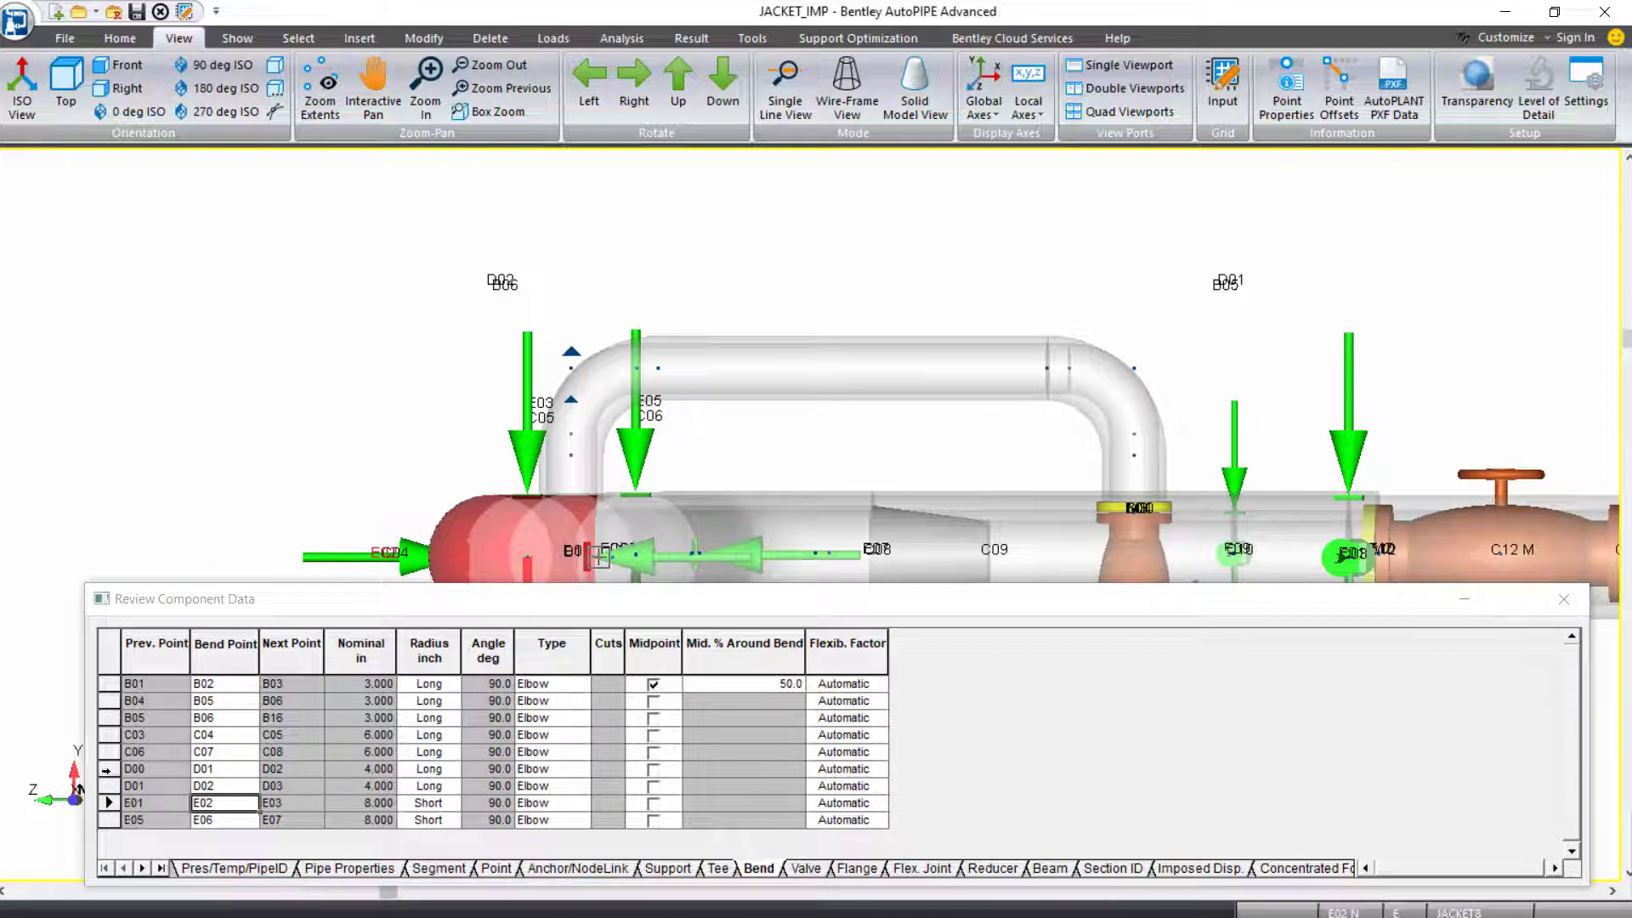
Set bends D01 and D02 to Short radius, then show the whole model in default isometric view.
left_click(108, 769)
left_click(108, 785)
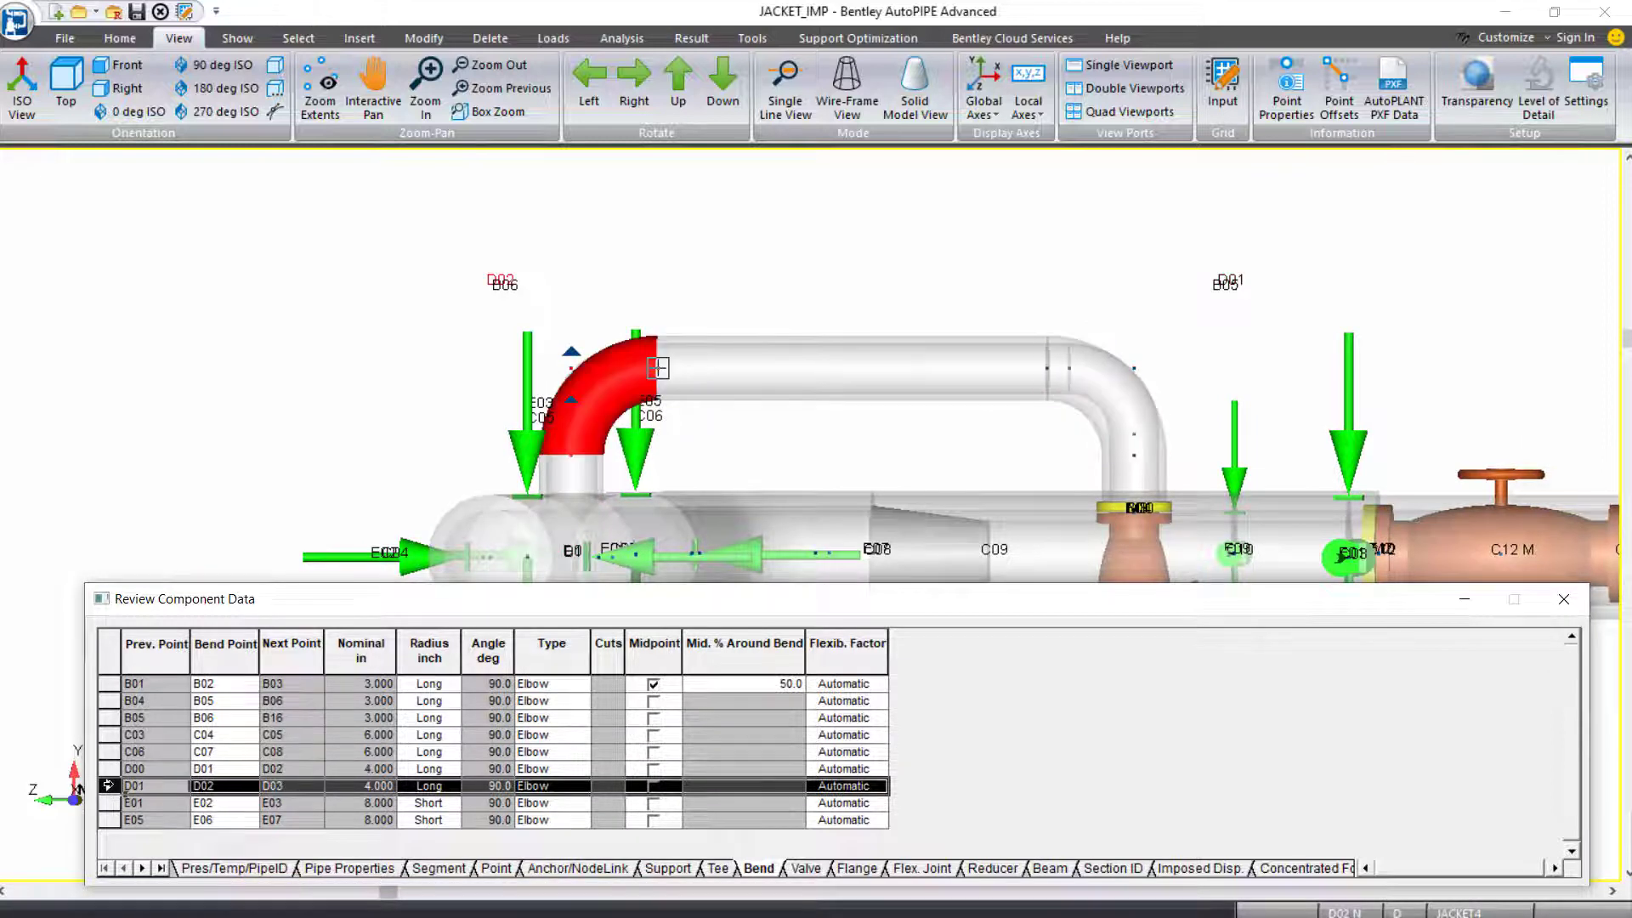
left_click(459, 787)
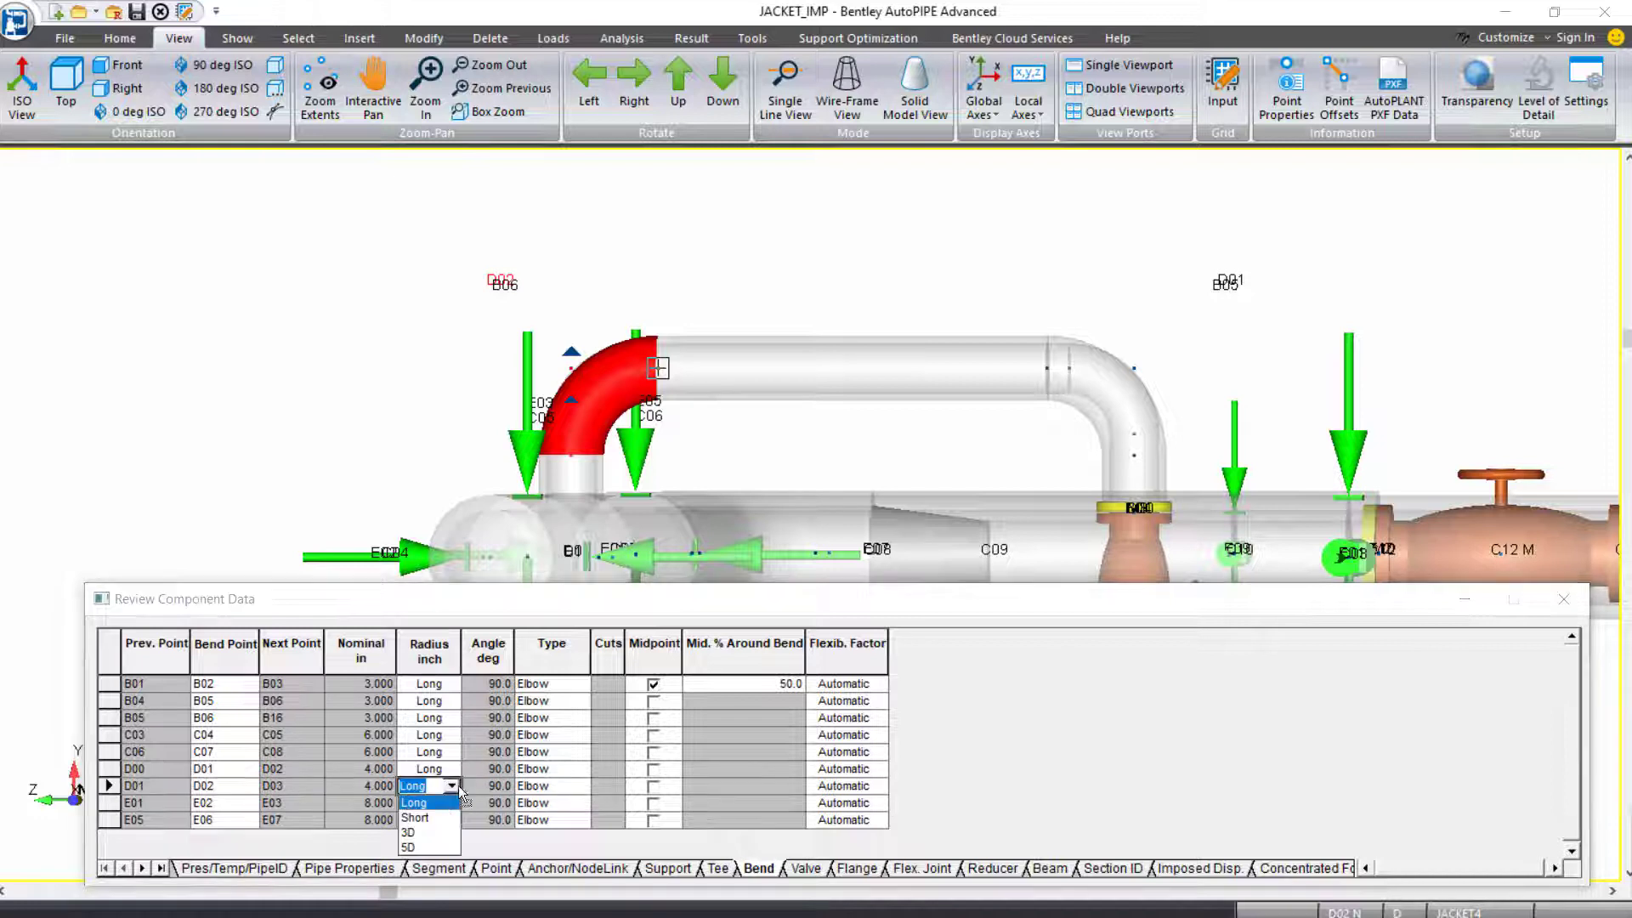
left_click(452, 768)
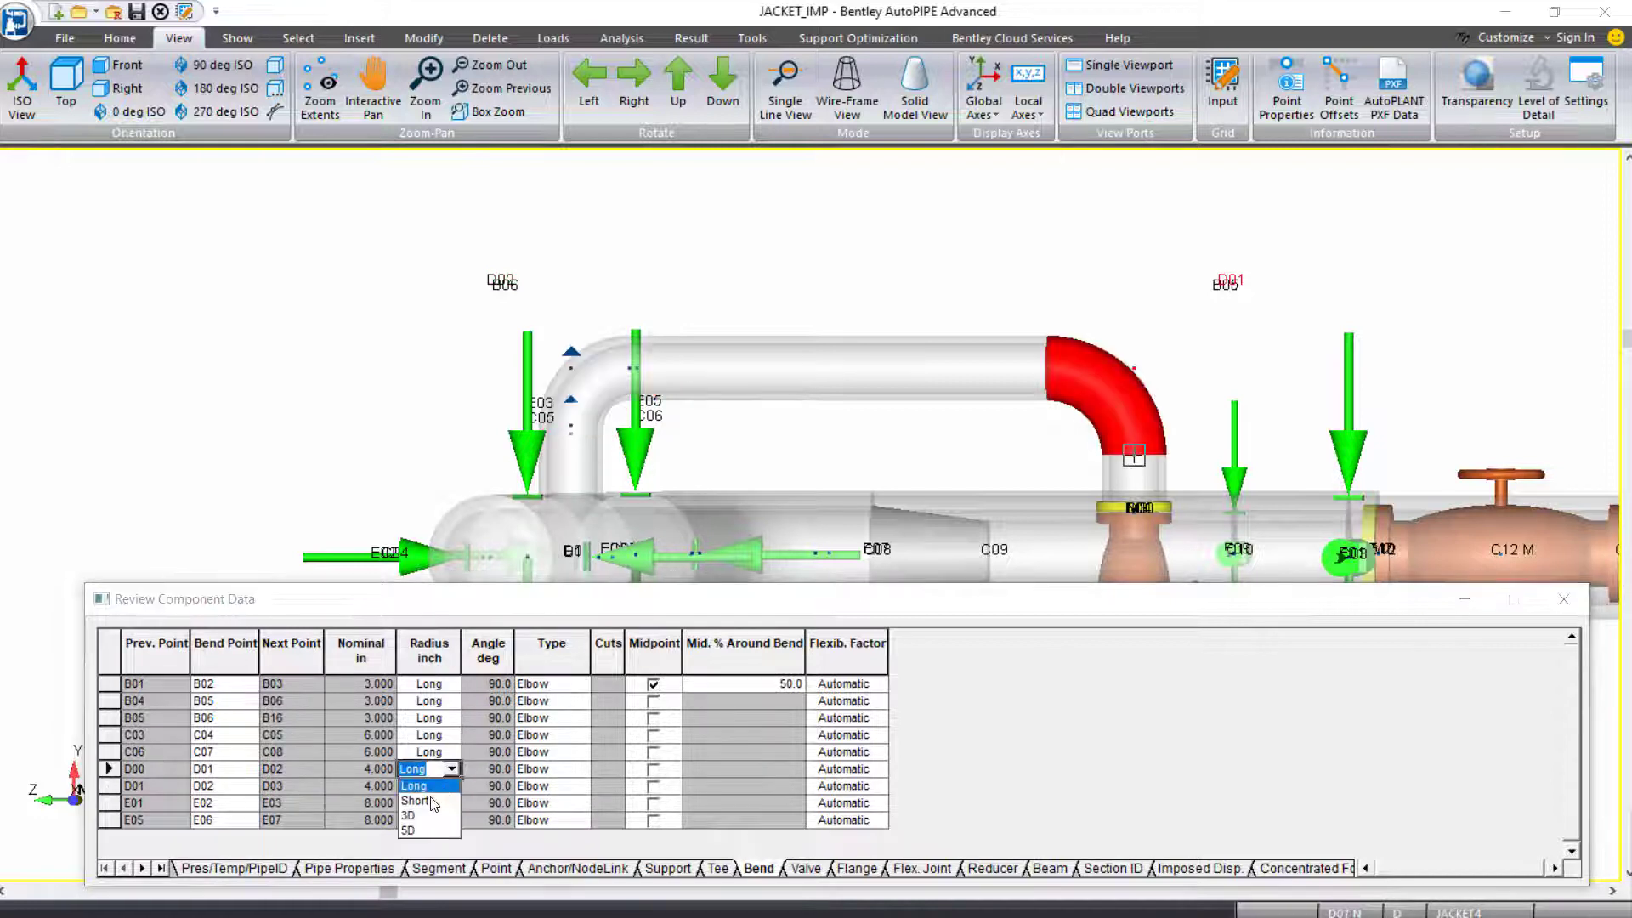
left_click(434, 803)
key("Tab")
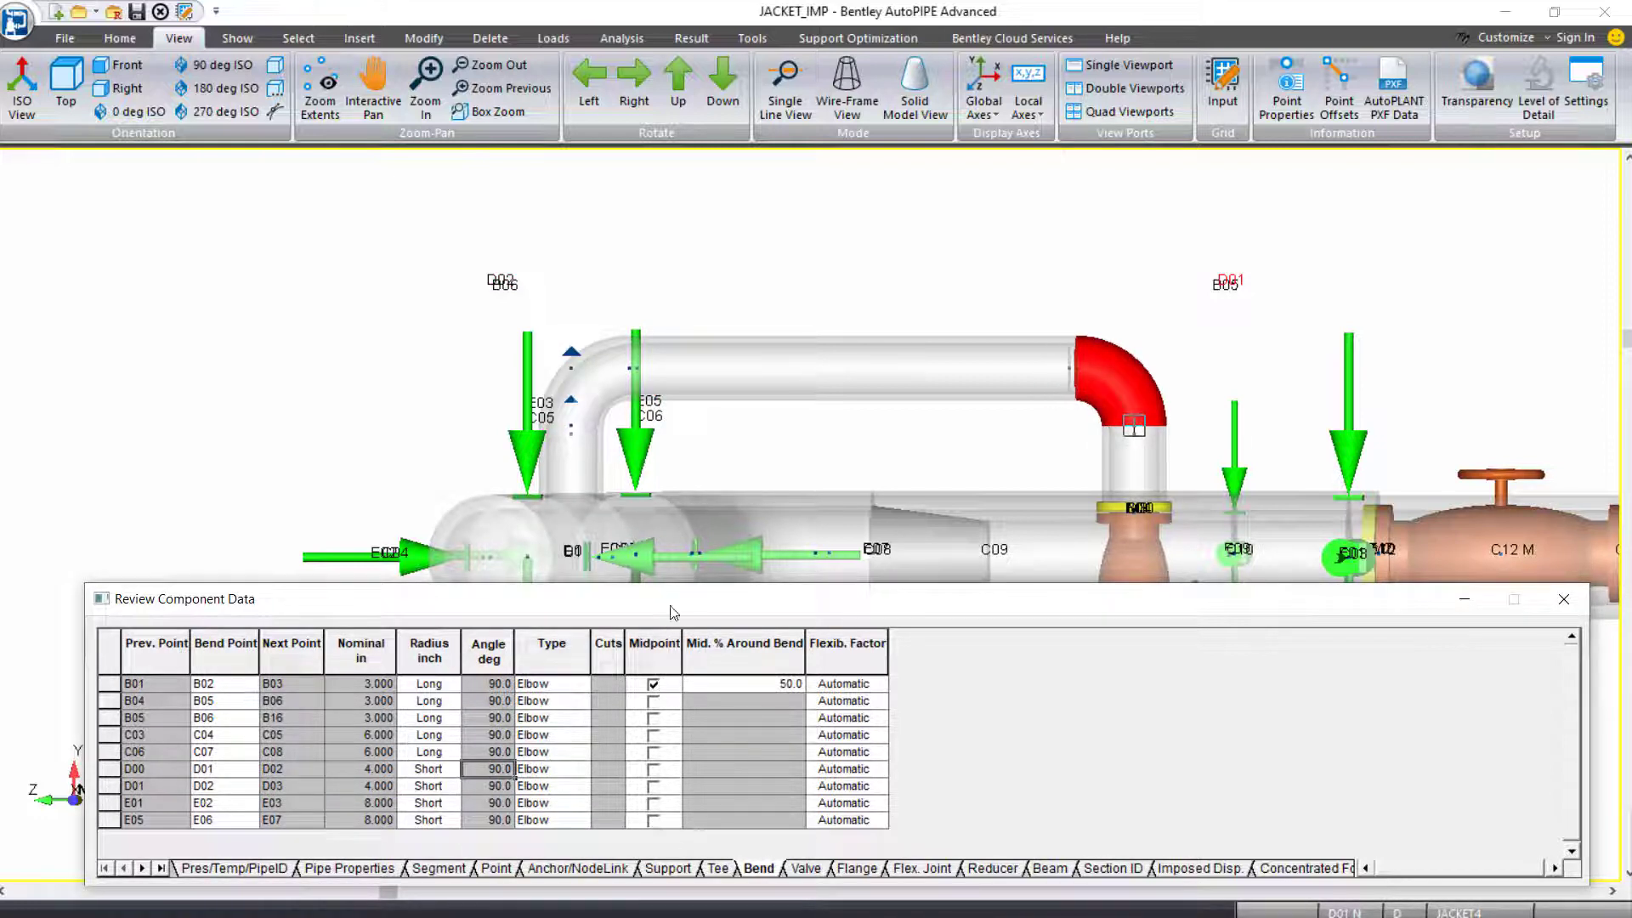
scroll(635, 355, "up", 3)
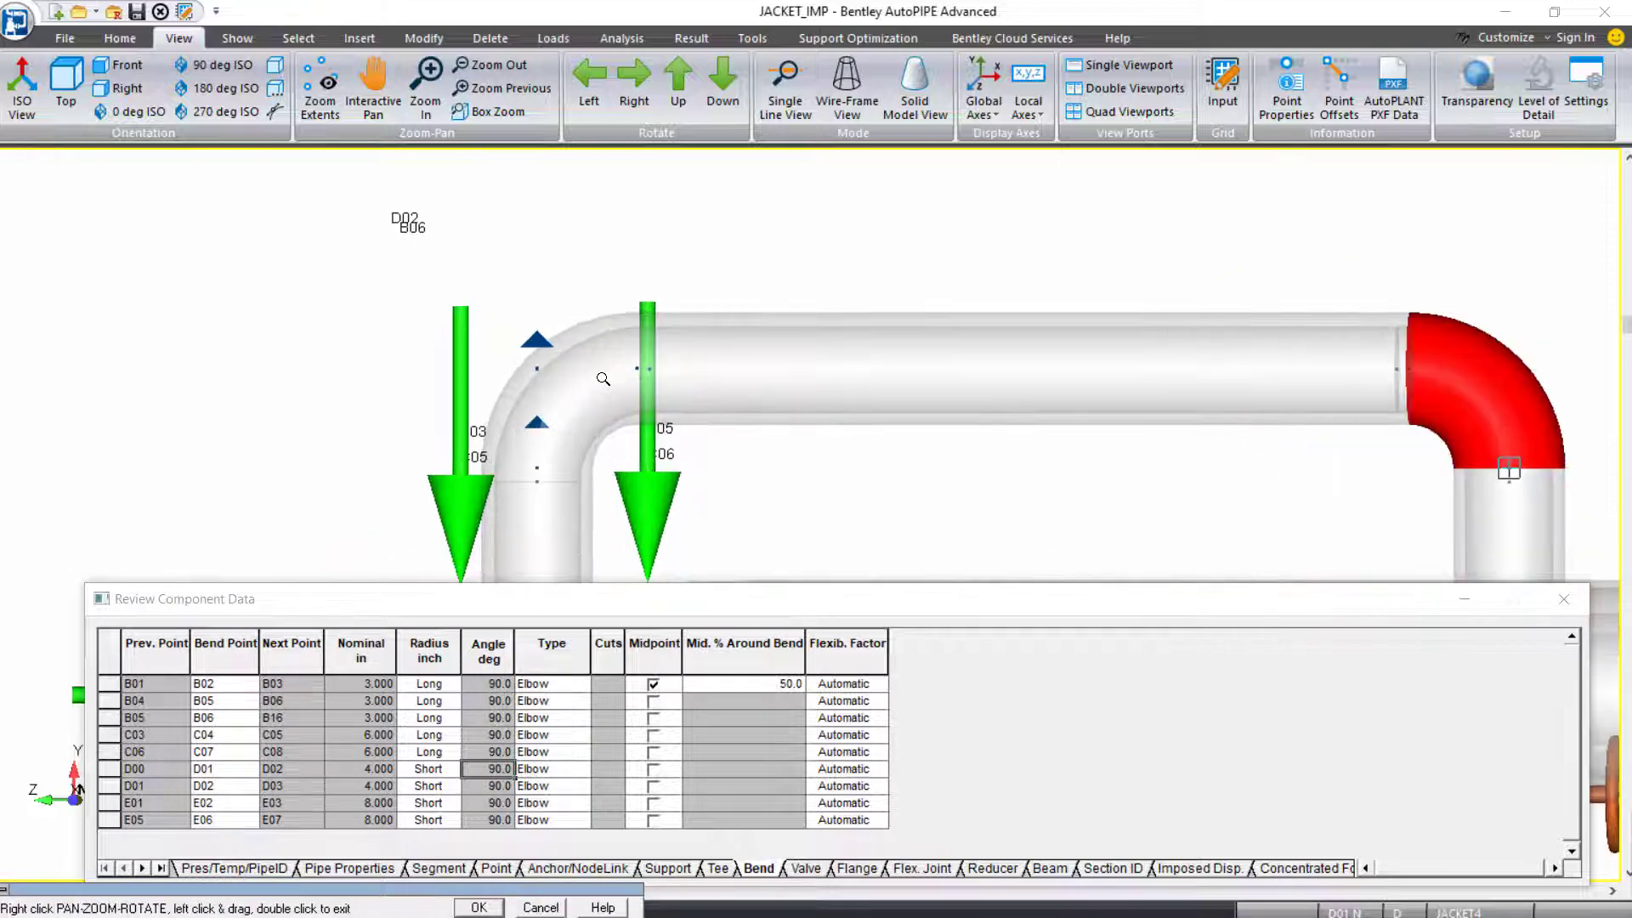
scroll(599, 382, "down", 1)
scroll(587, 415, "down", 1)
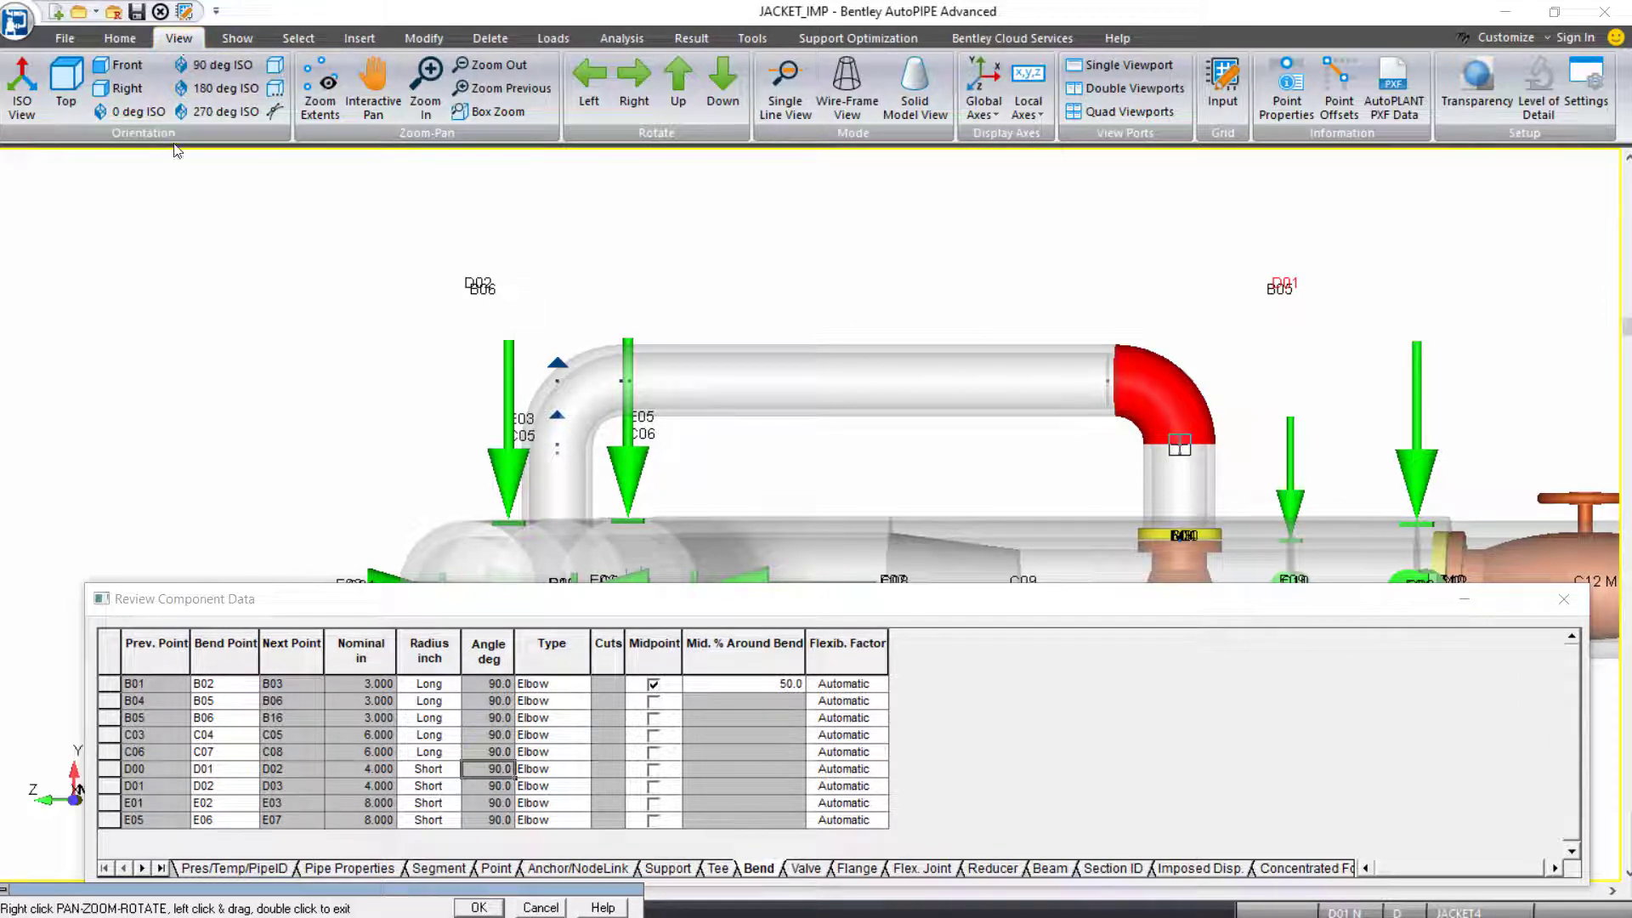
left_click(276, 66)
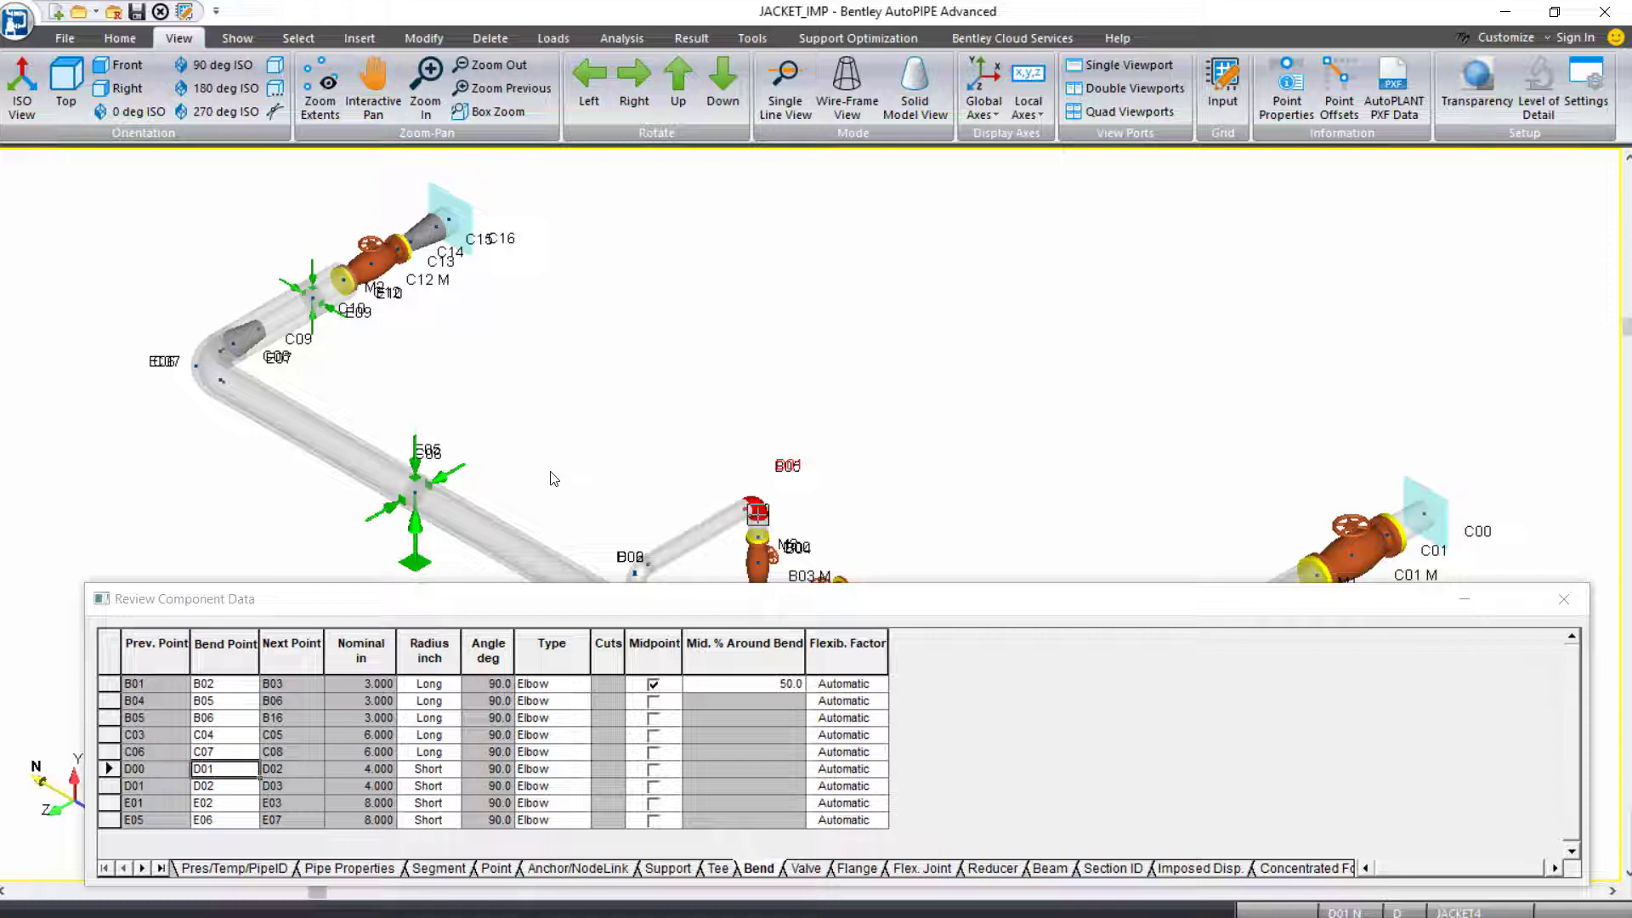
Uncheck Show for jacket segments D and E in the Segment table.
left_click(439, 868)
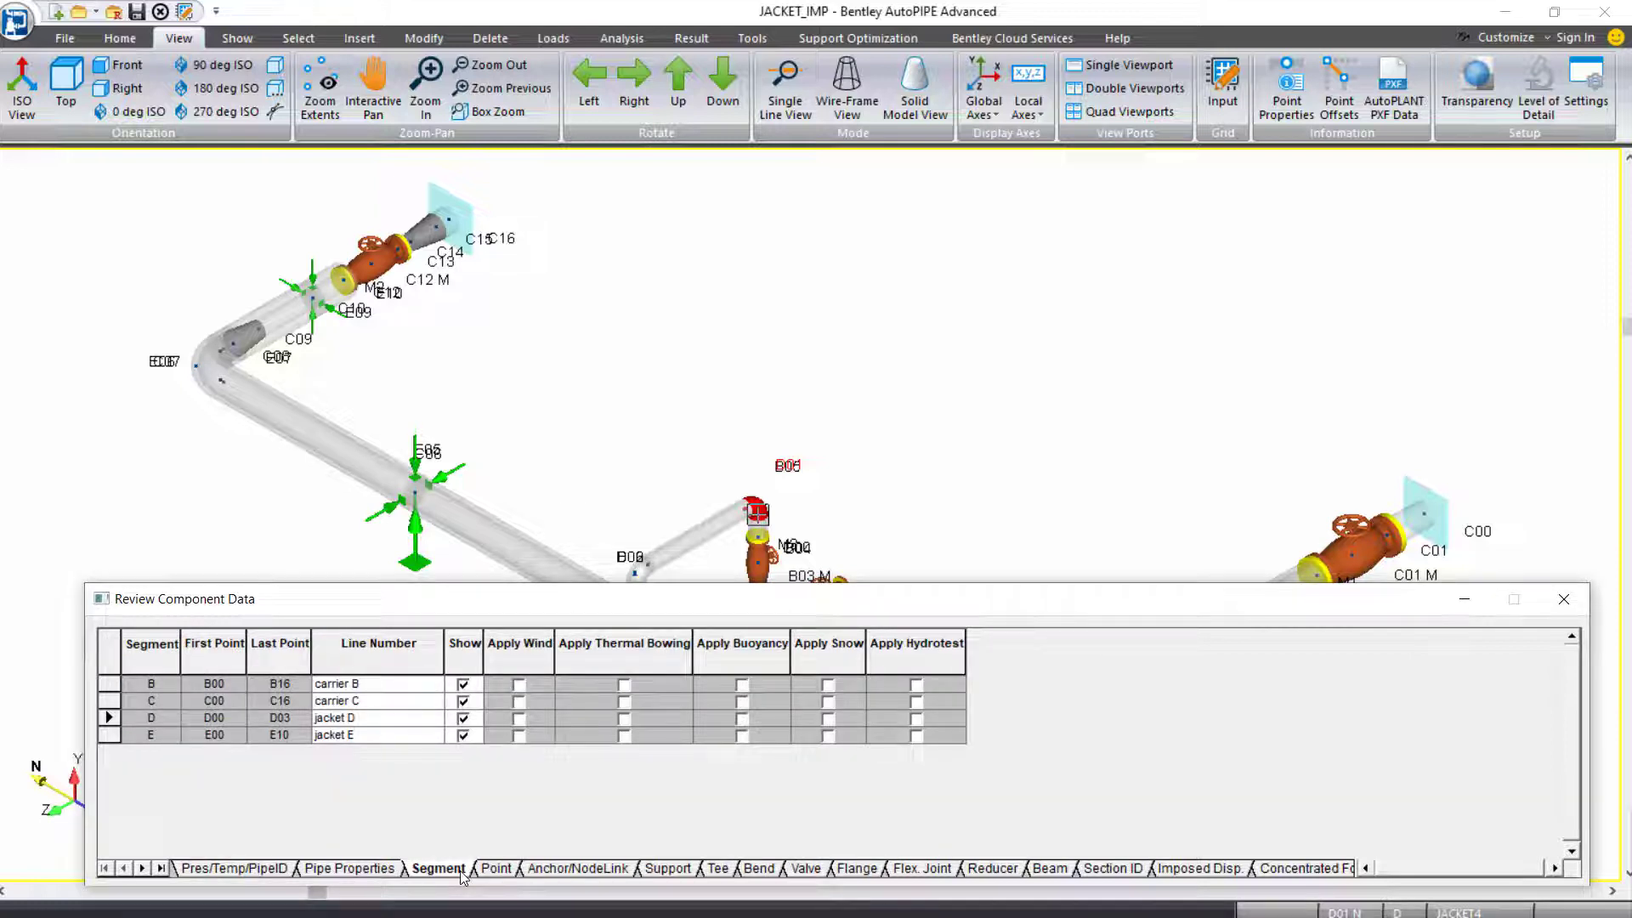
left_click(464, 719)
left_click(464, 736)
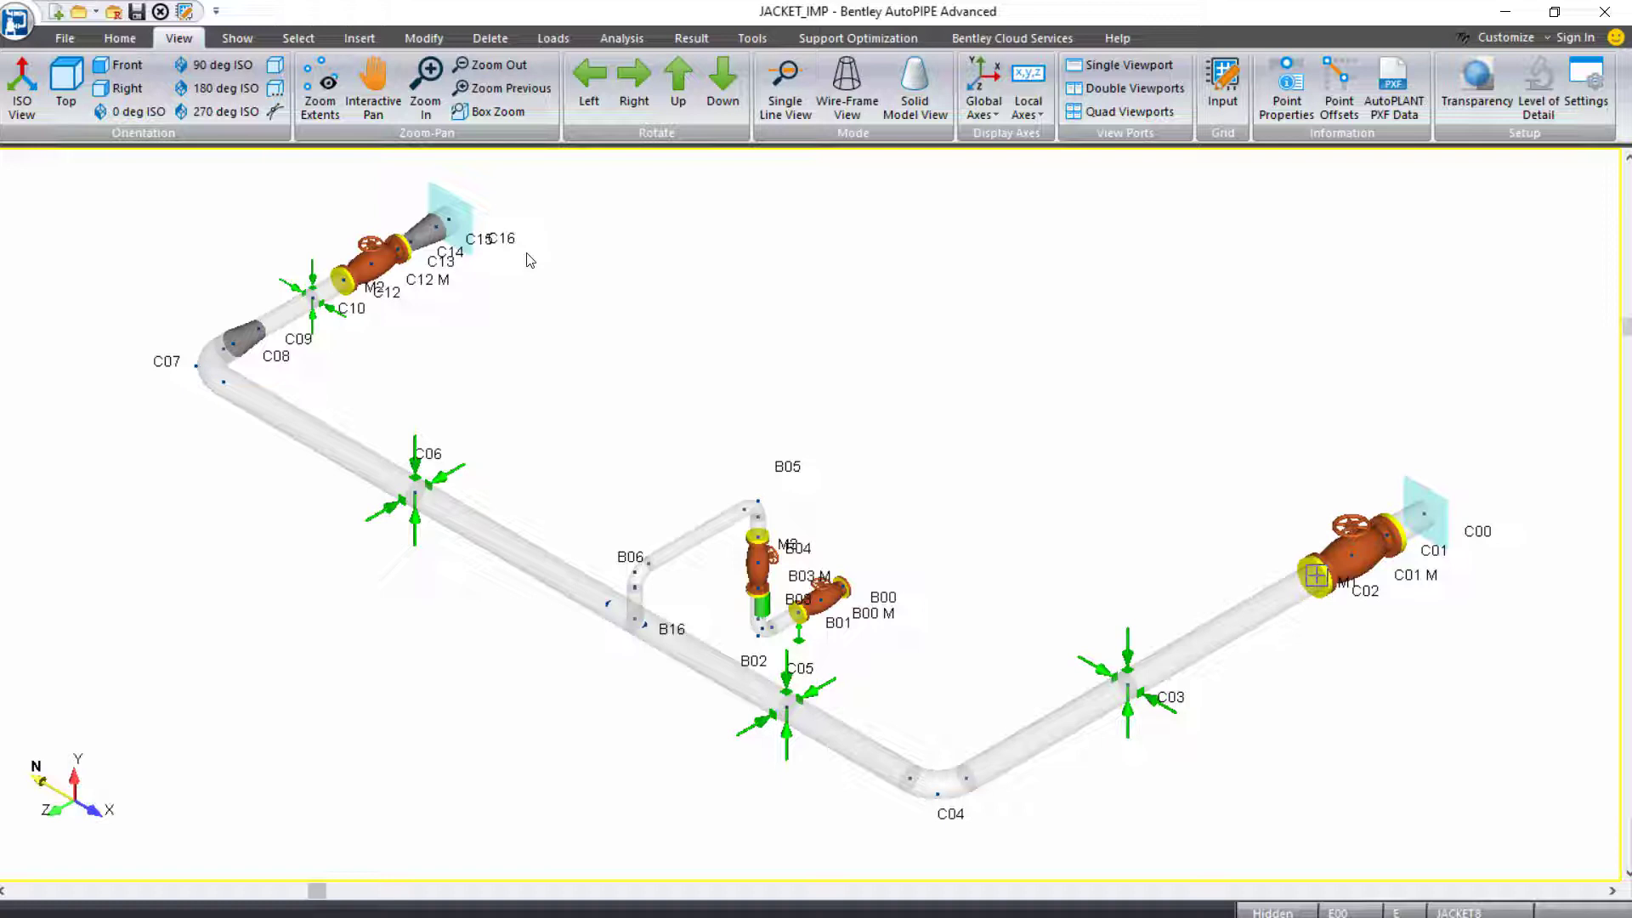
Zoom to the C12 valve and select the point range from C12 to C14.
scroll(392, 199, "up", 3)
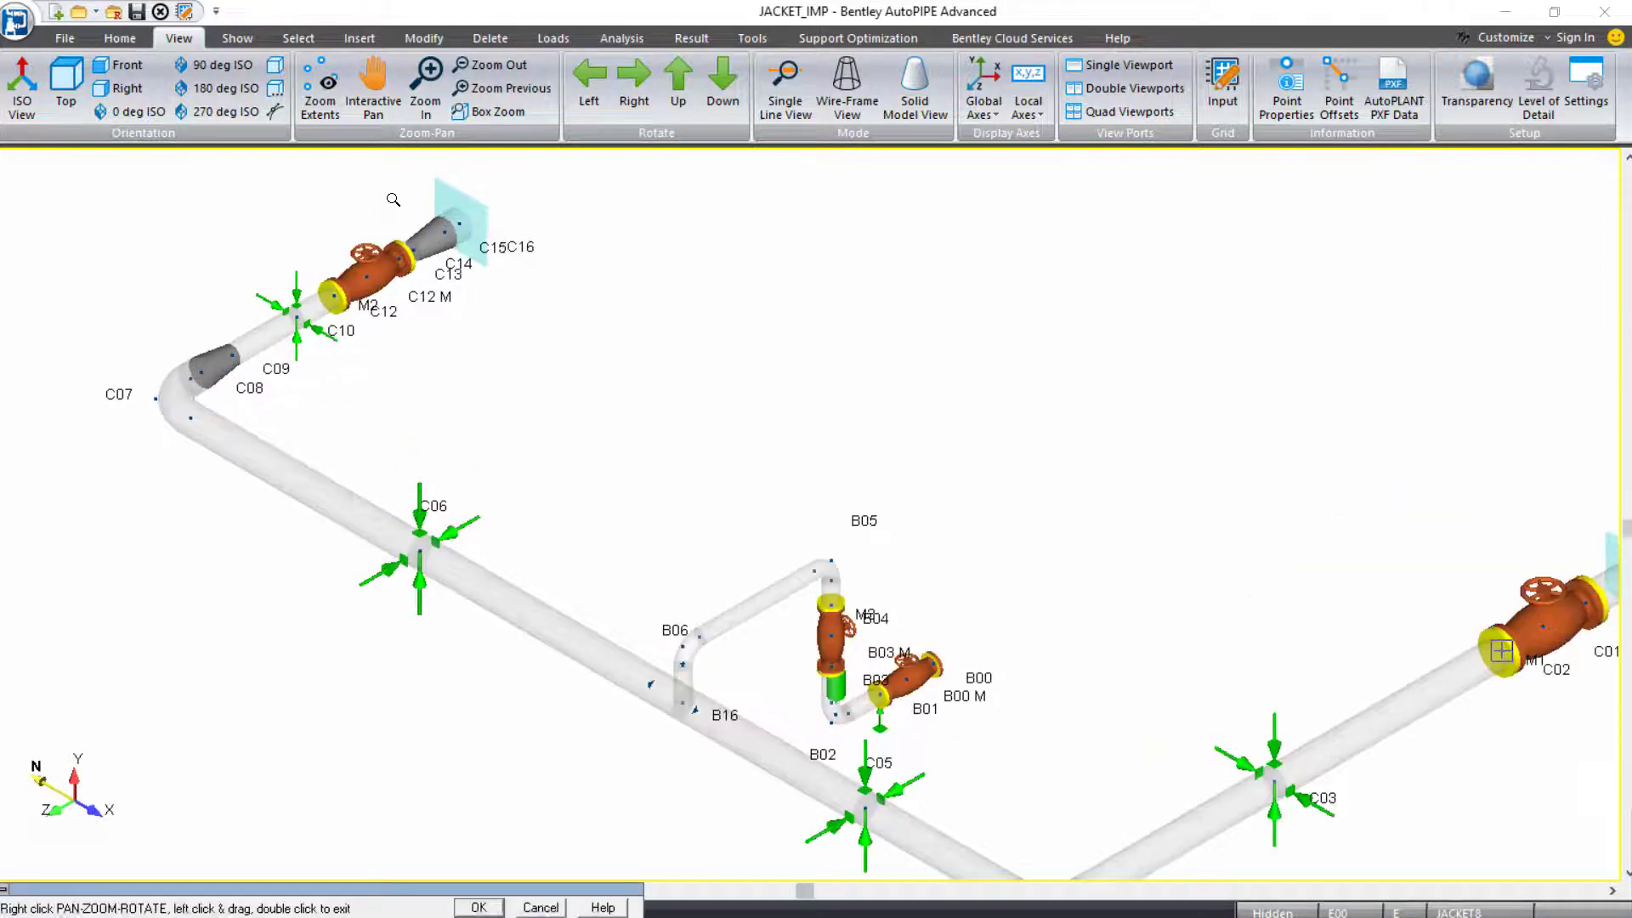
scroll(377, 207, "up", 2)
left_click_drag(306, 226, 547, 354)
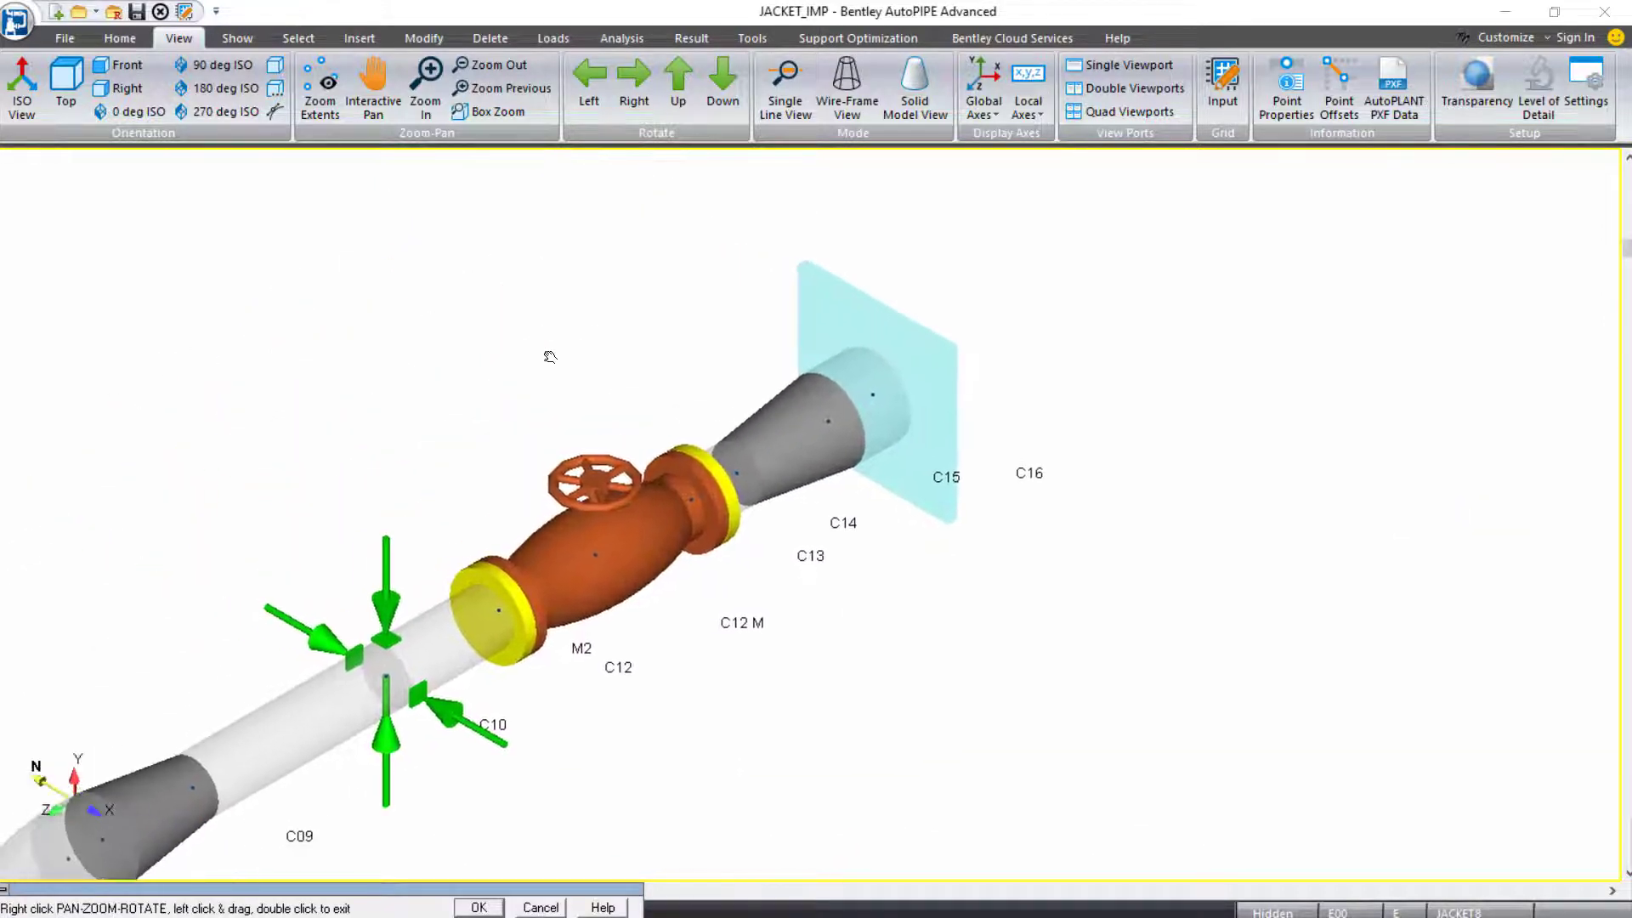
double_click(891, 557)
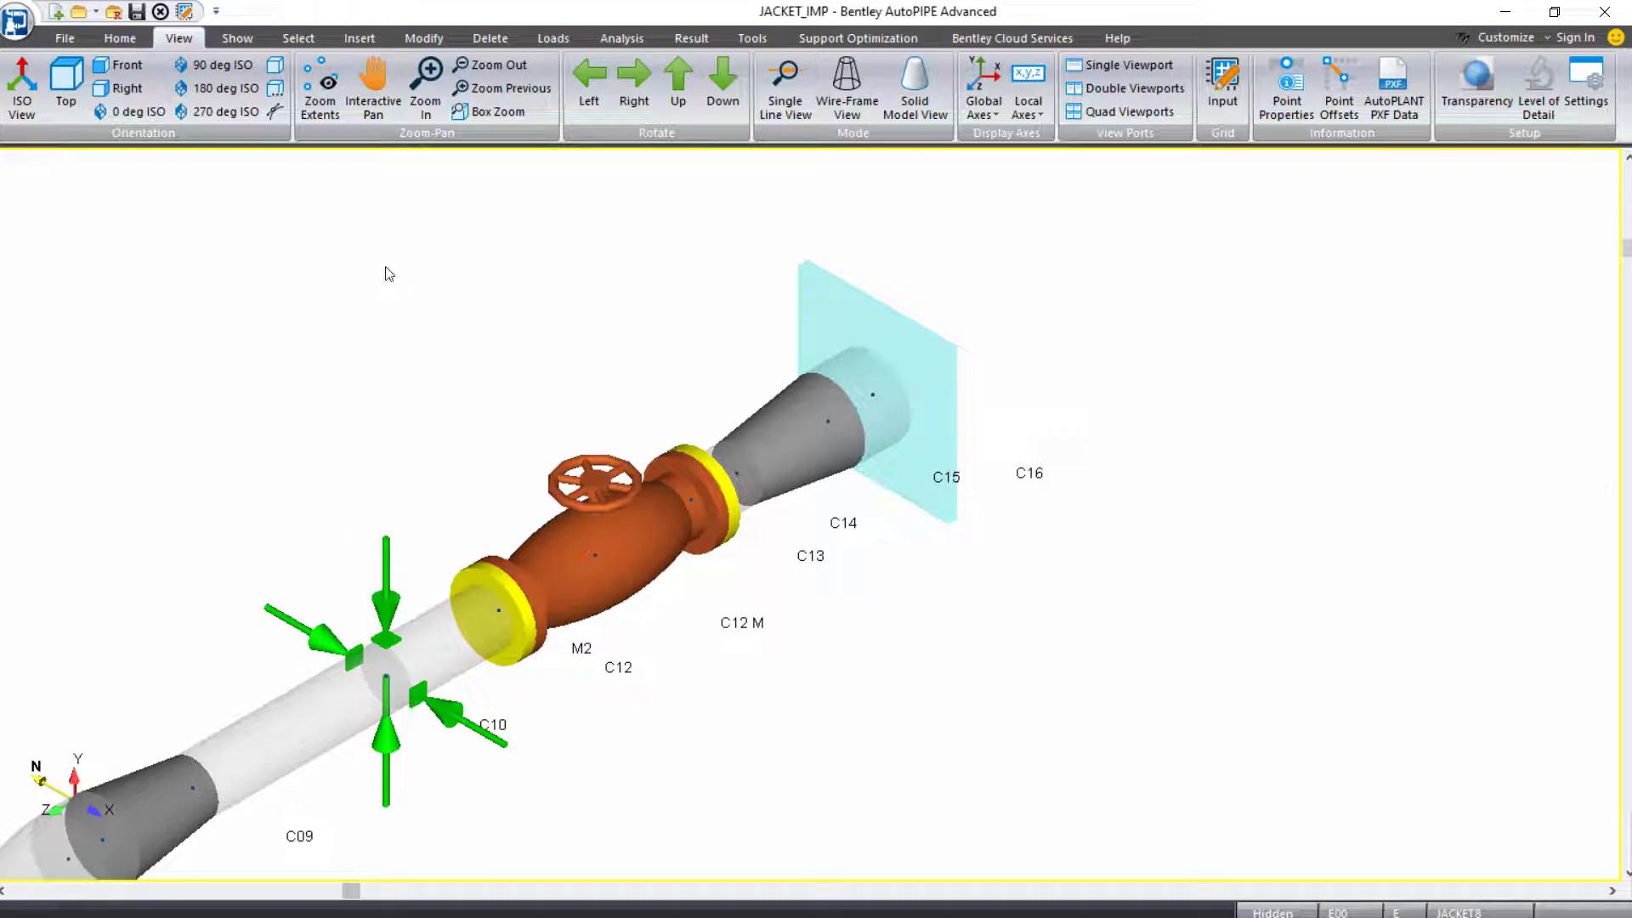
left_click(298, 37)
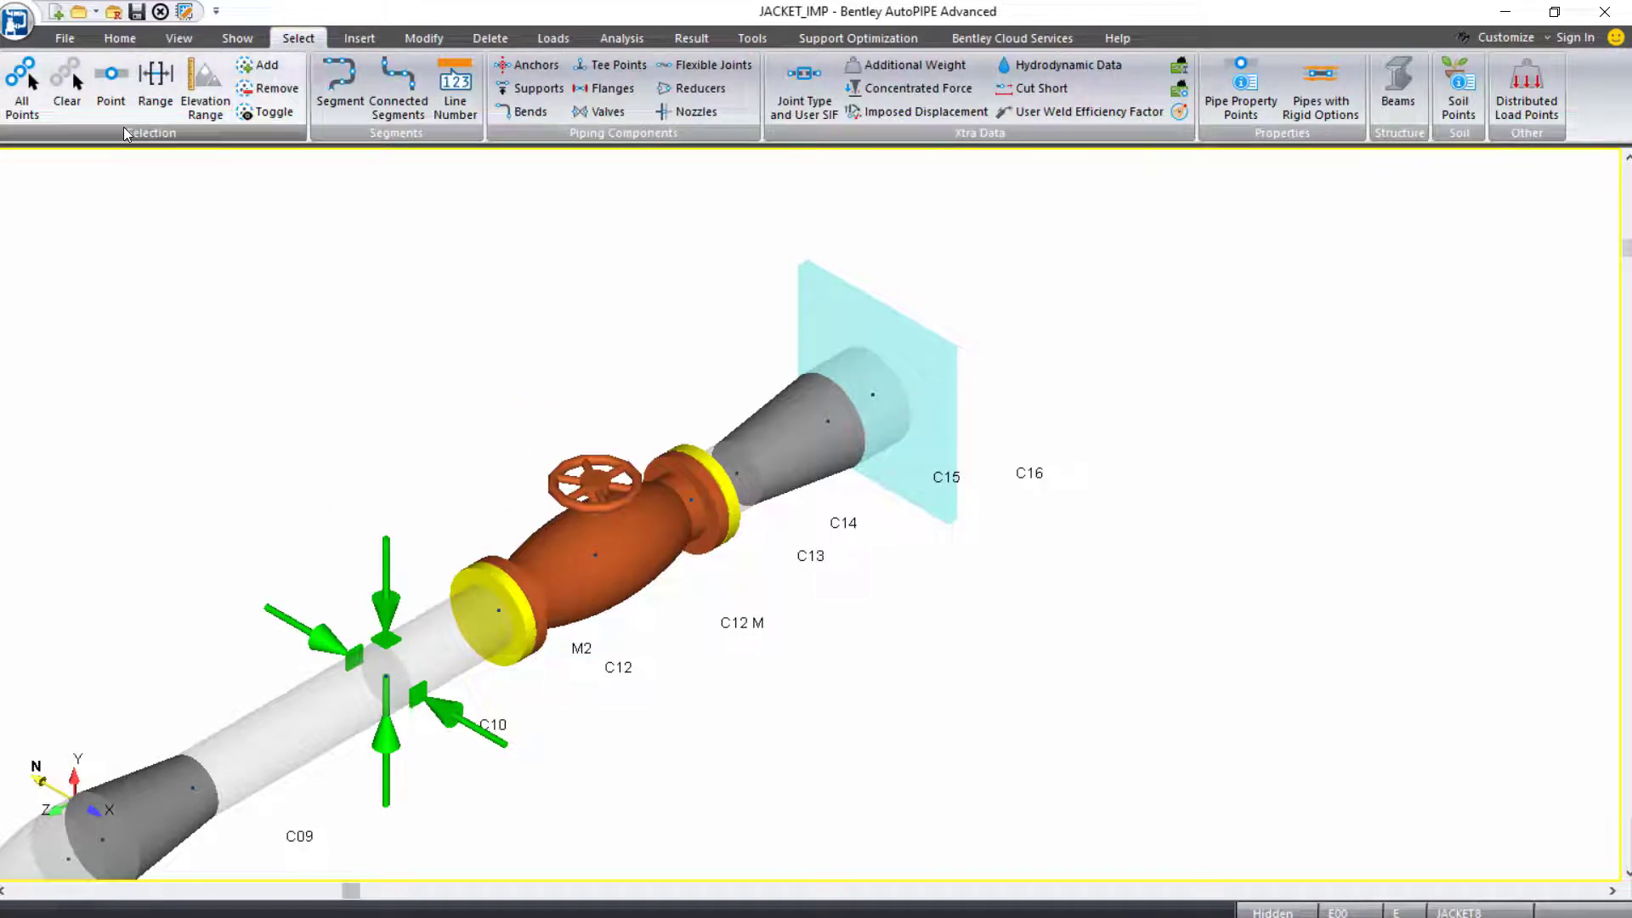
left_click(153, 99)
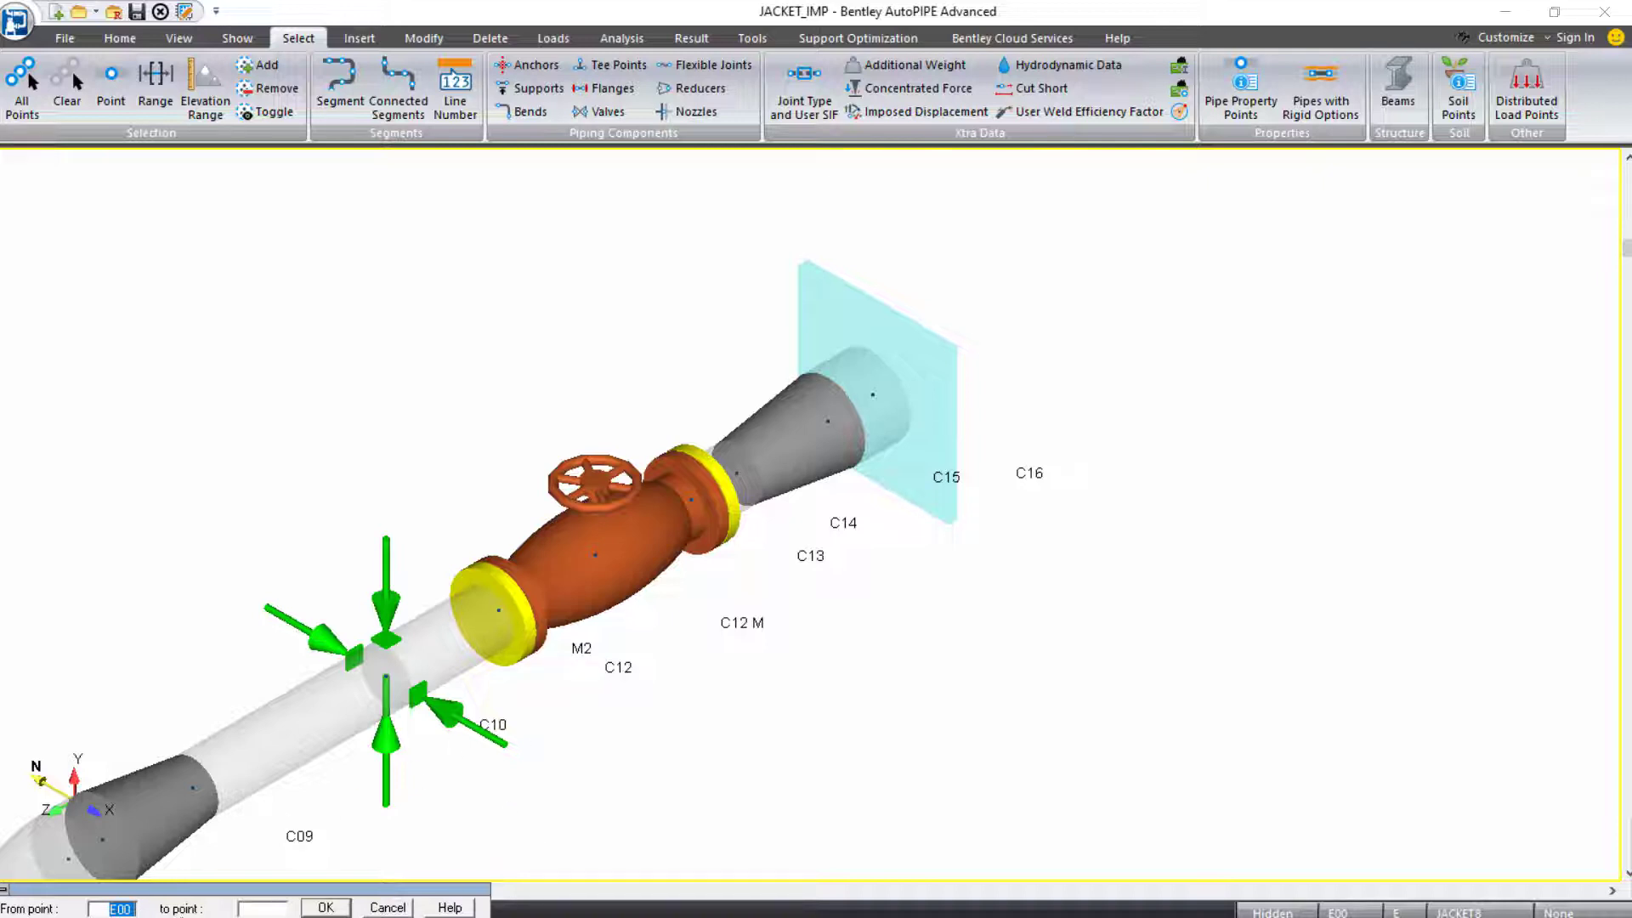
type("C12")
key("Tab")
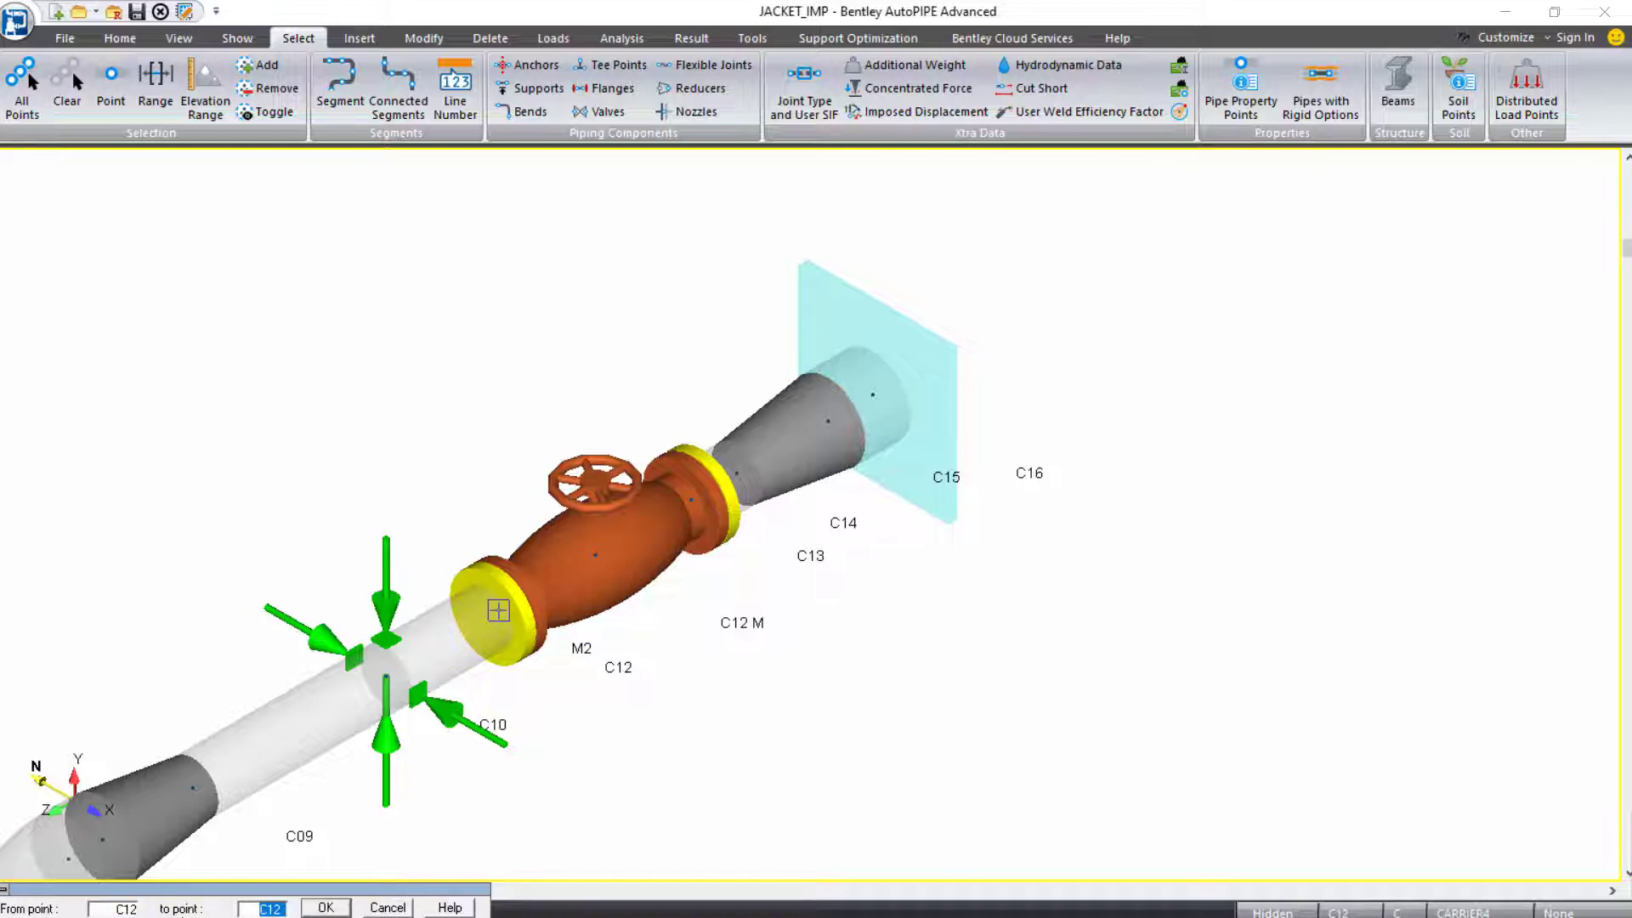
type("C14")
key("Return")
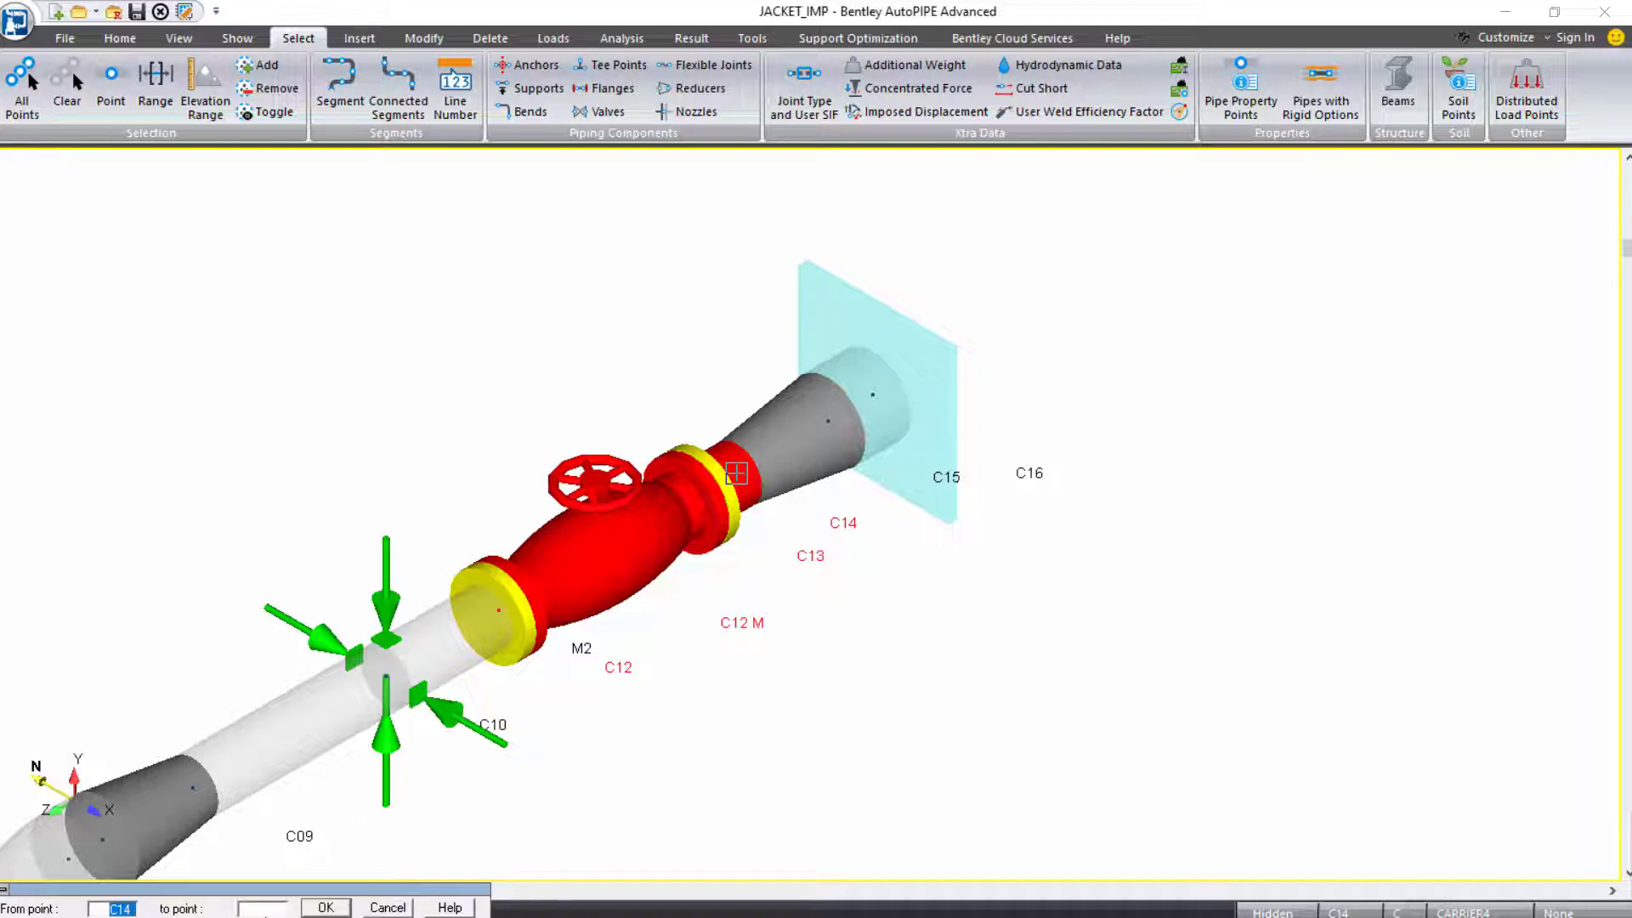
left_click(325, 908)
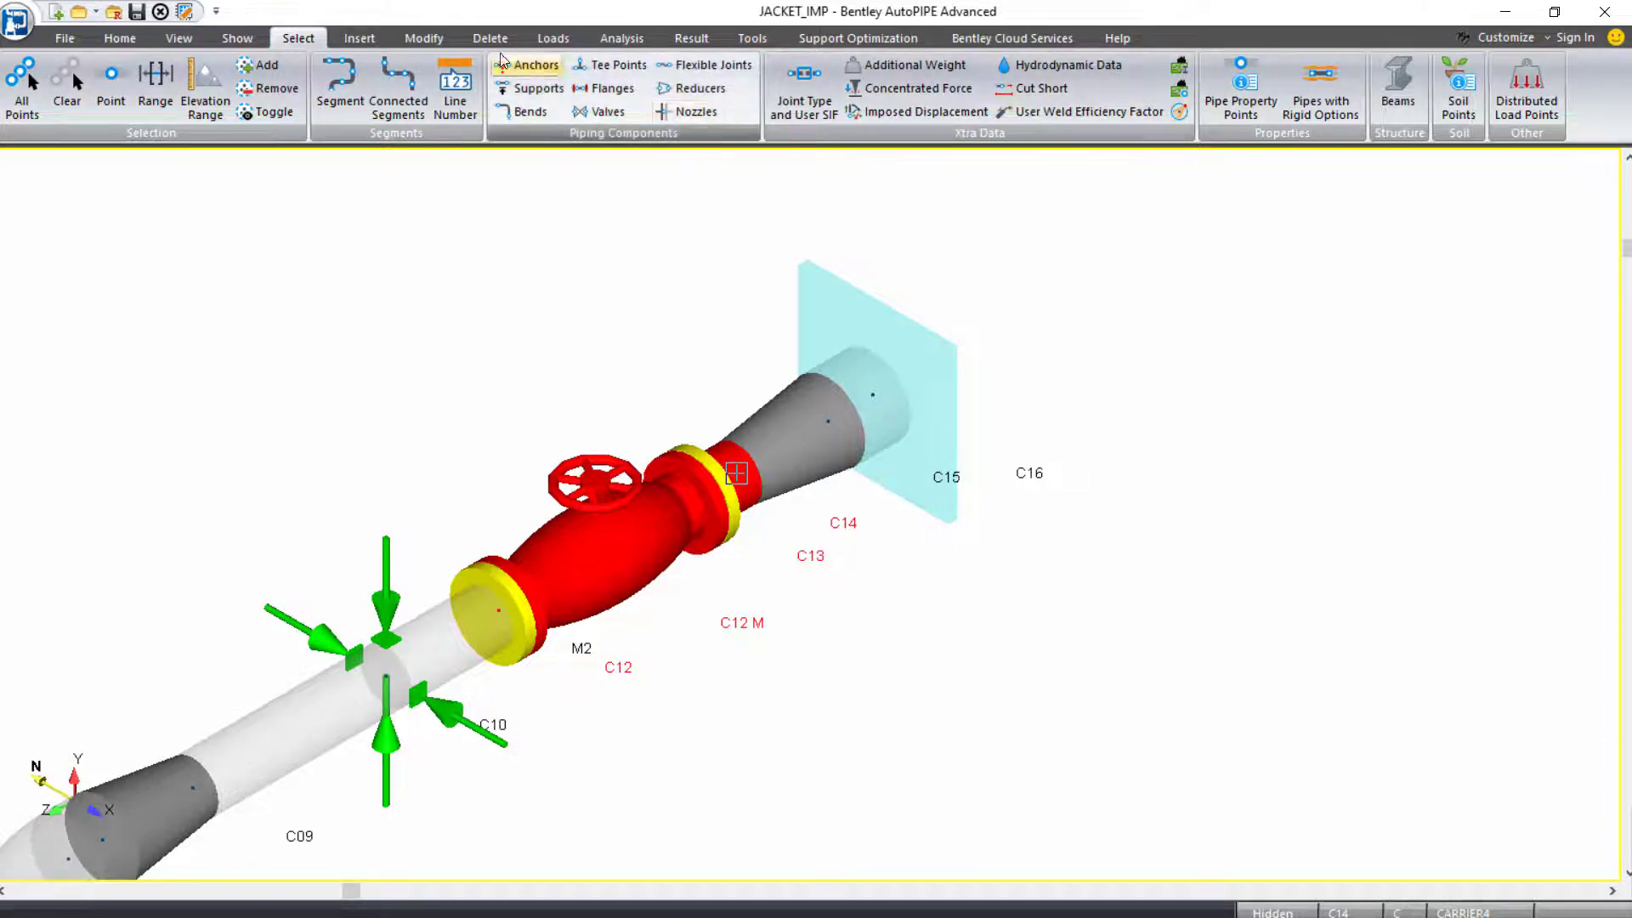
Assign pipe properties C4INS with 4-inch Calc insulation to the range and acknowledge the N730-2 note.
left_click(440, 40)
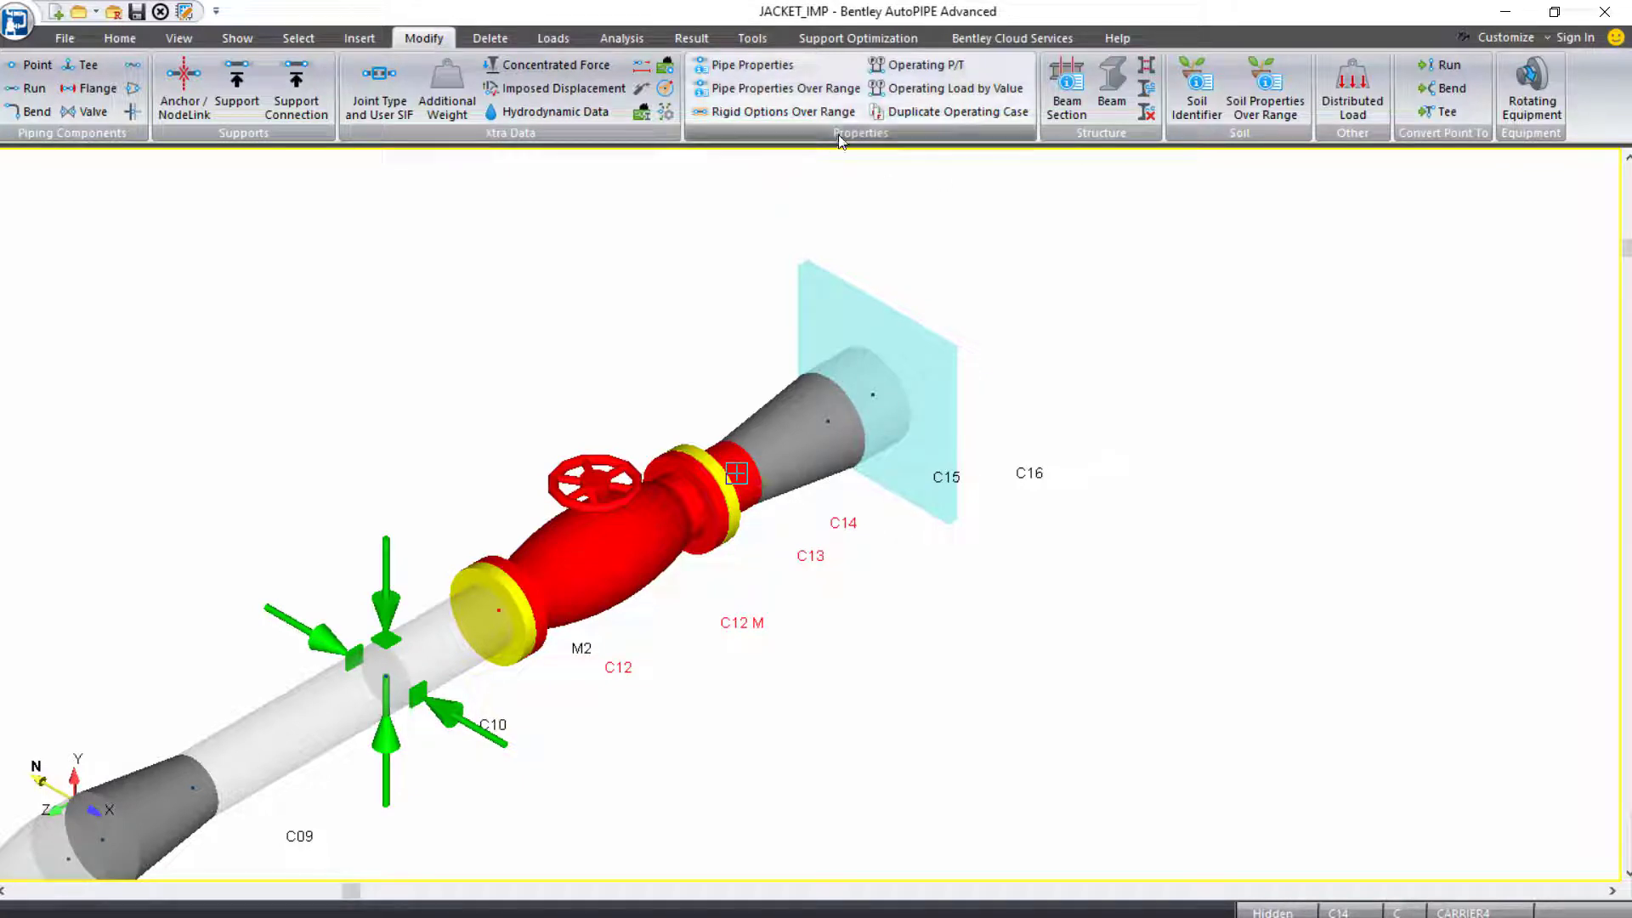
left_click(801, 95)
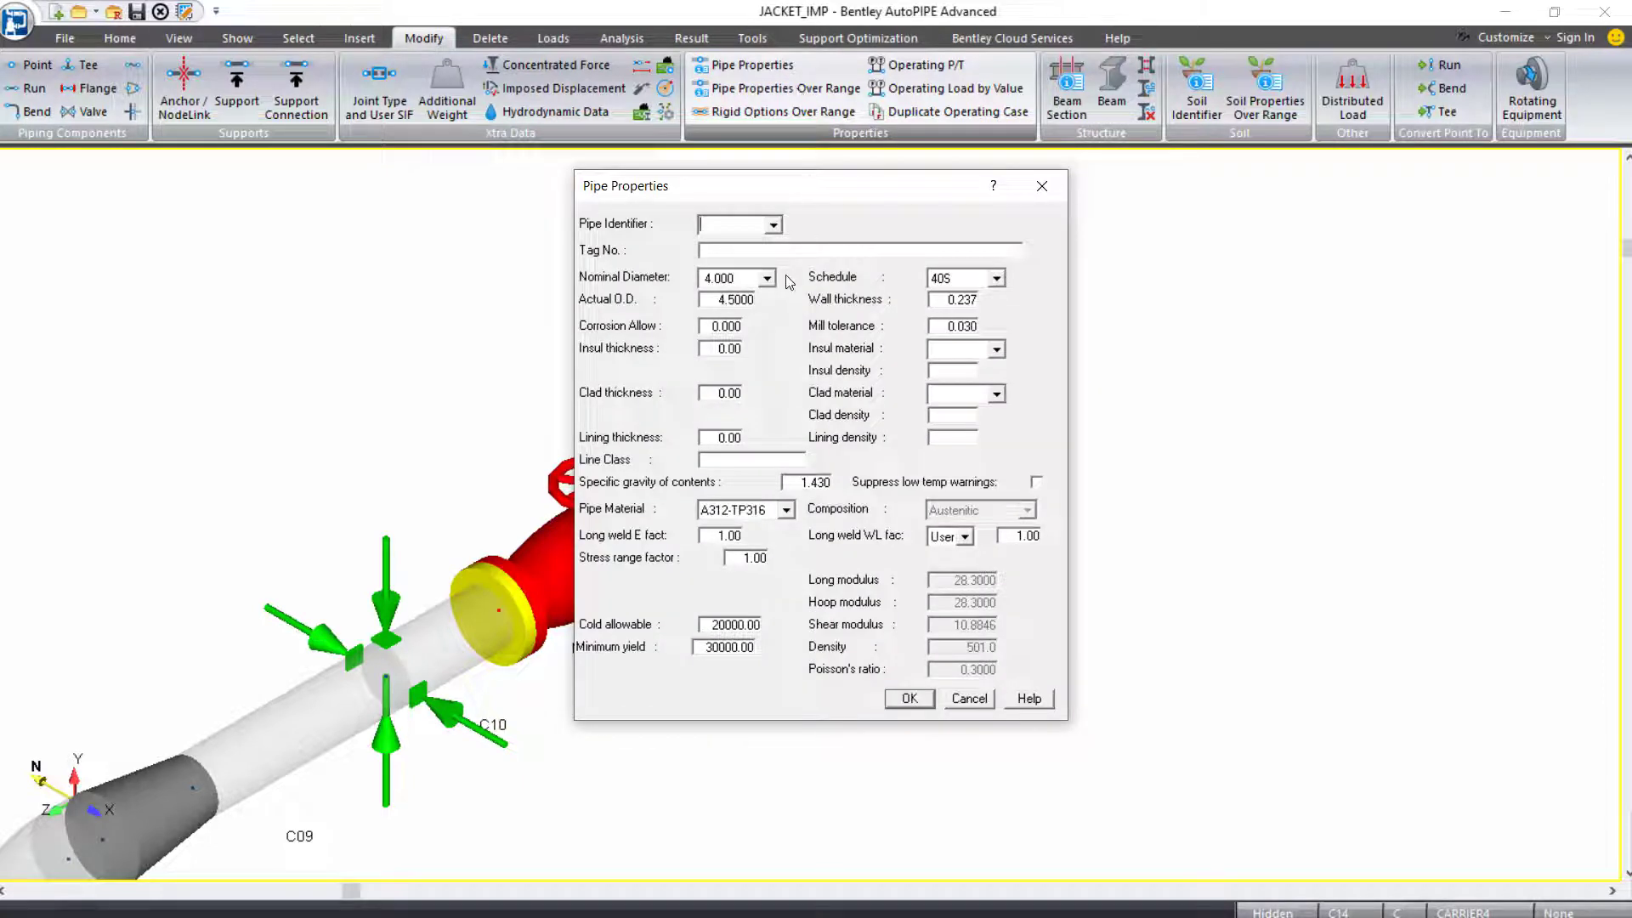
type("C4INS")
key("Tab")
key("Tab")
key("Tab")
key("Tab")
key("Tab")
key("Tab")
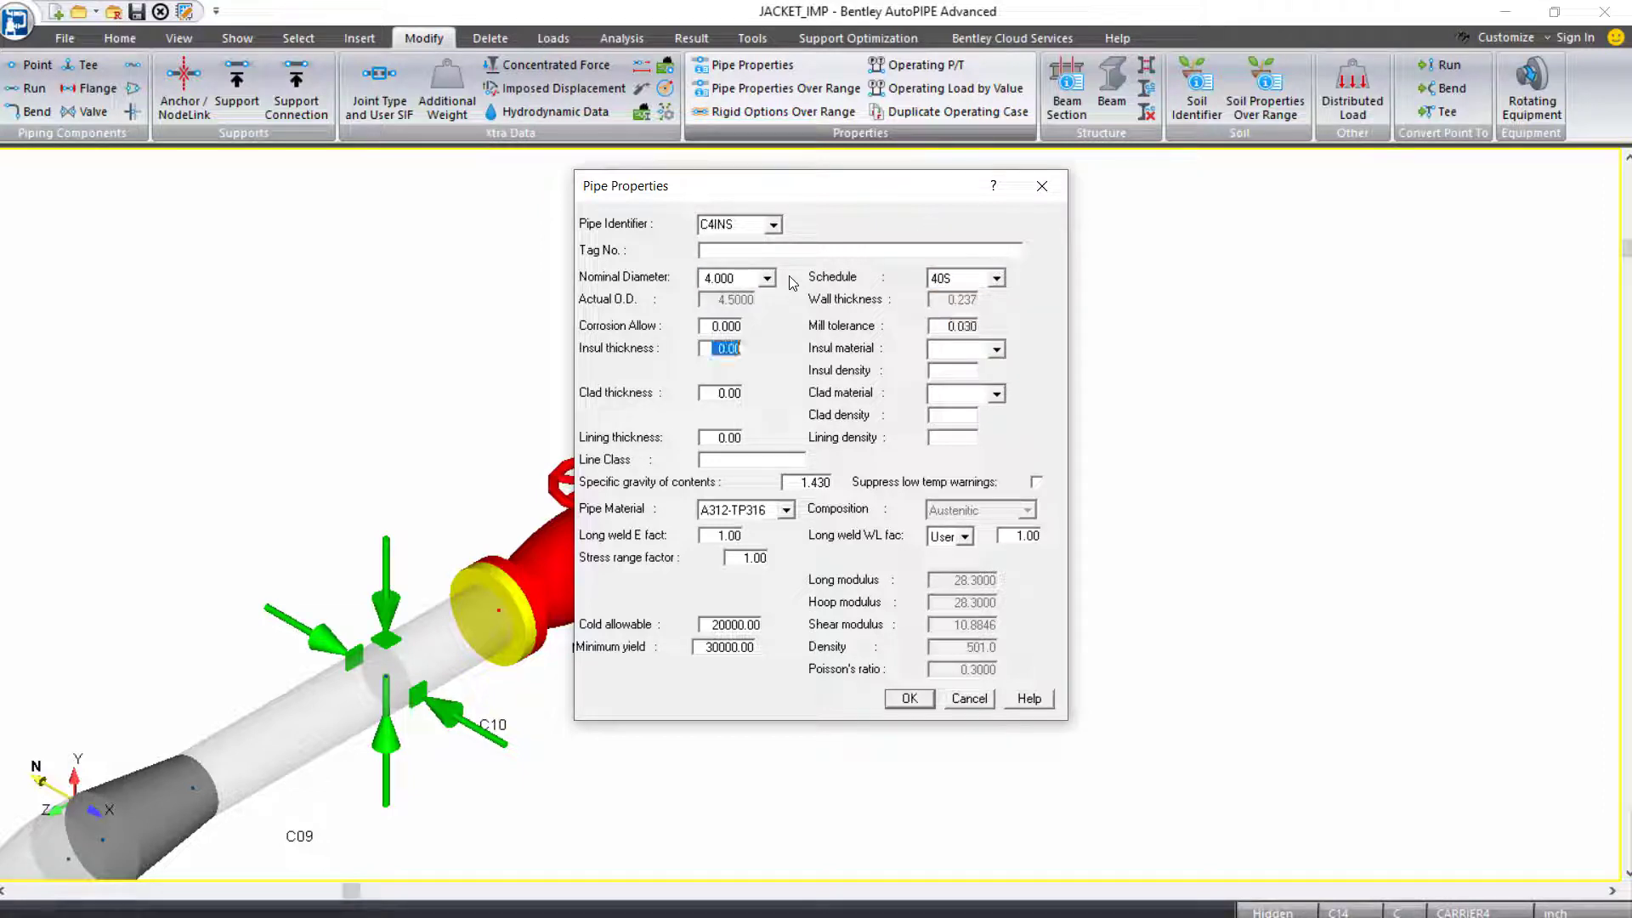
type("4")
key("Tab")
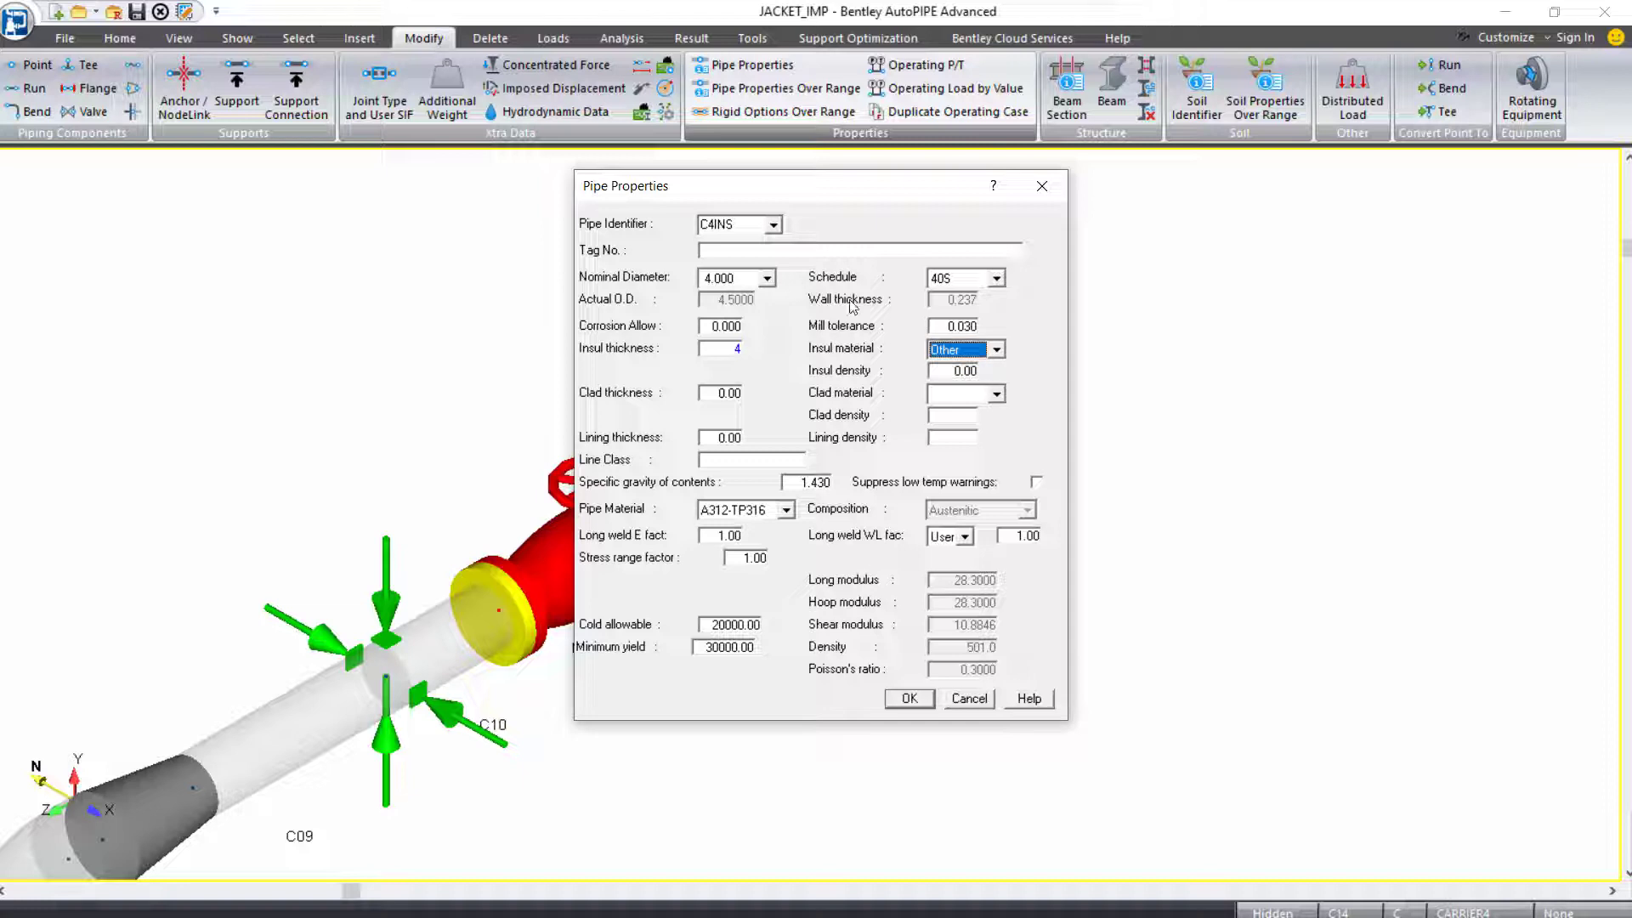
left_click(998, 350)
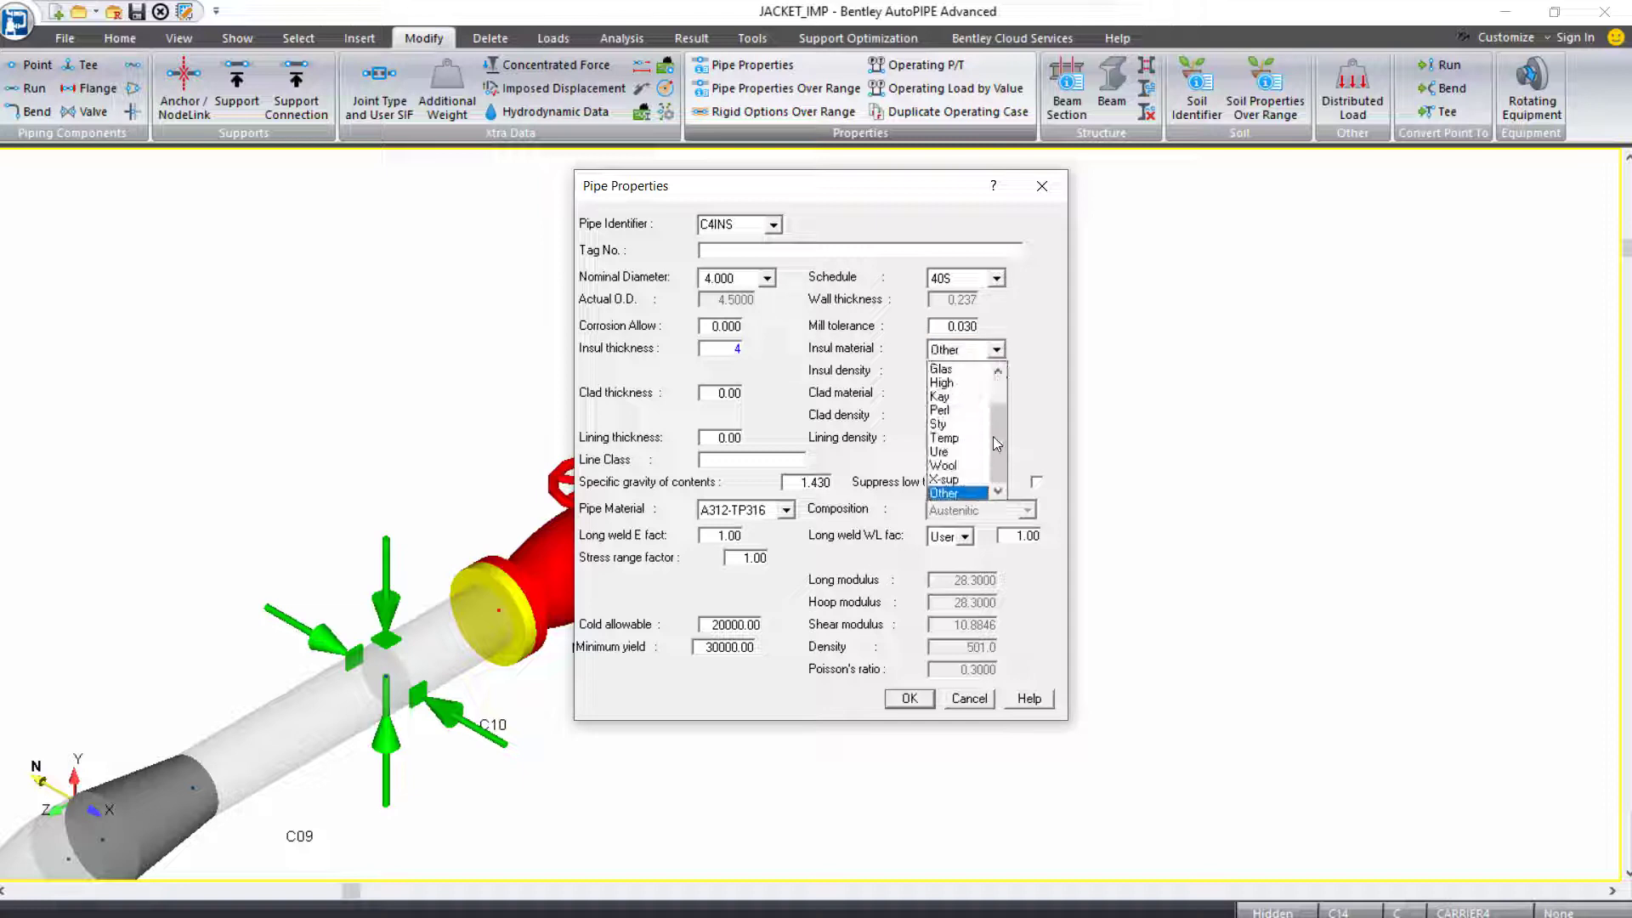
scroll(979, 381, "up", 2)
left_click(980, 381)
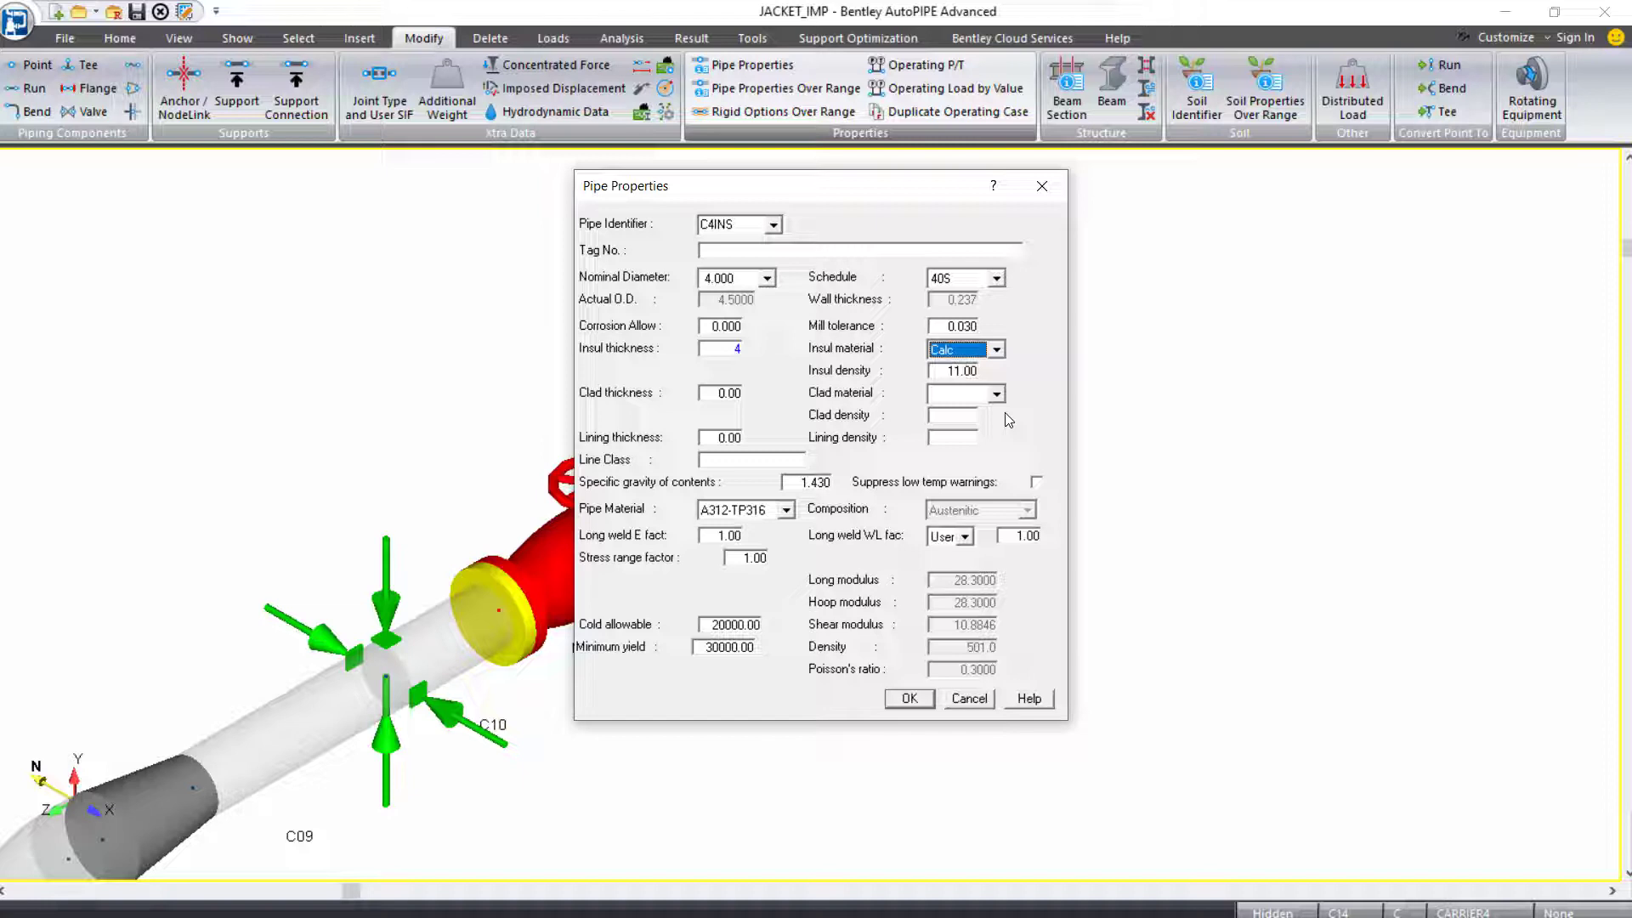
key("Tab")
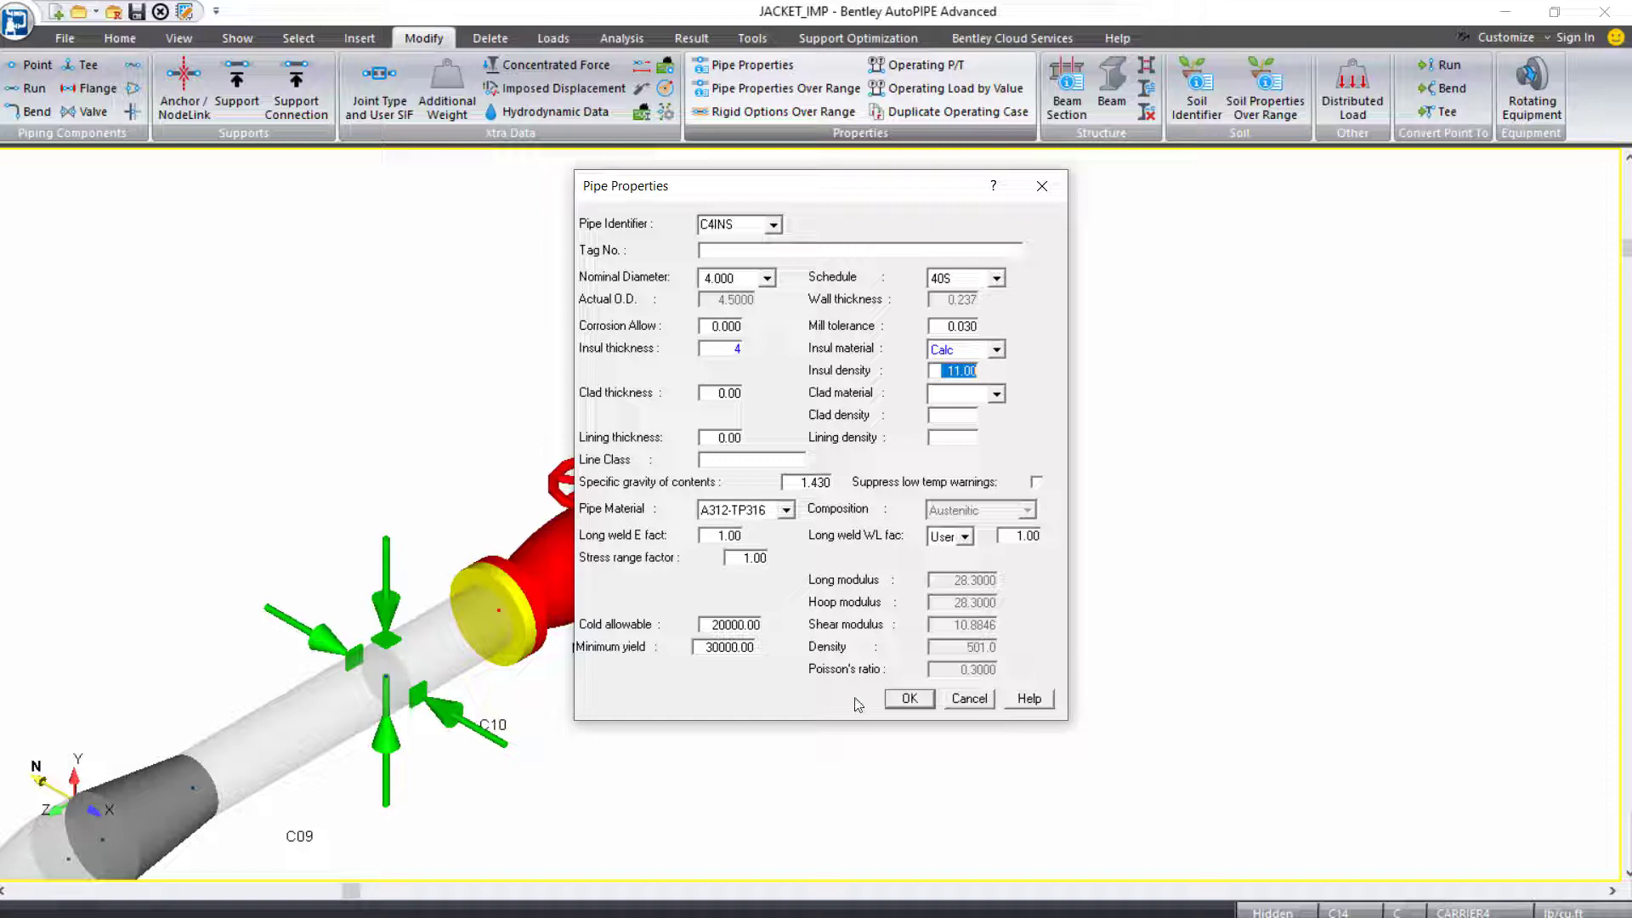
left_click(922, 704)
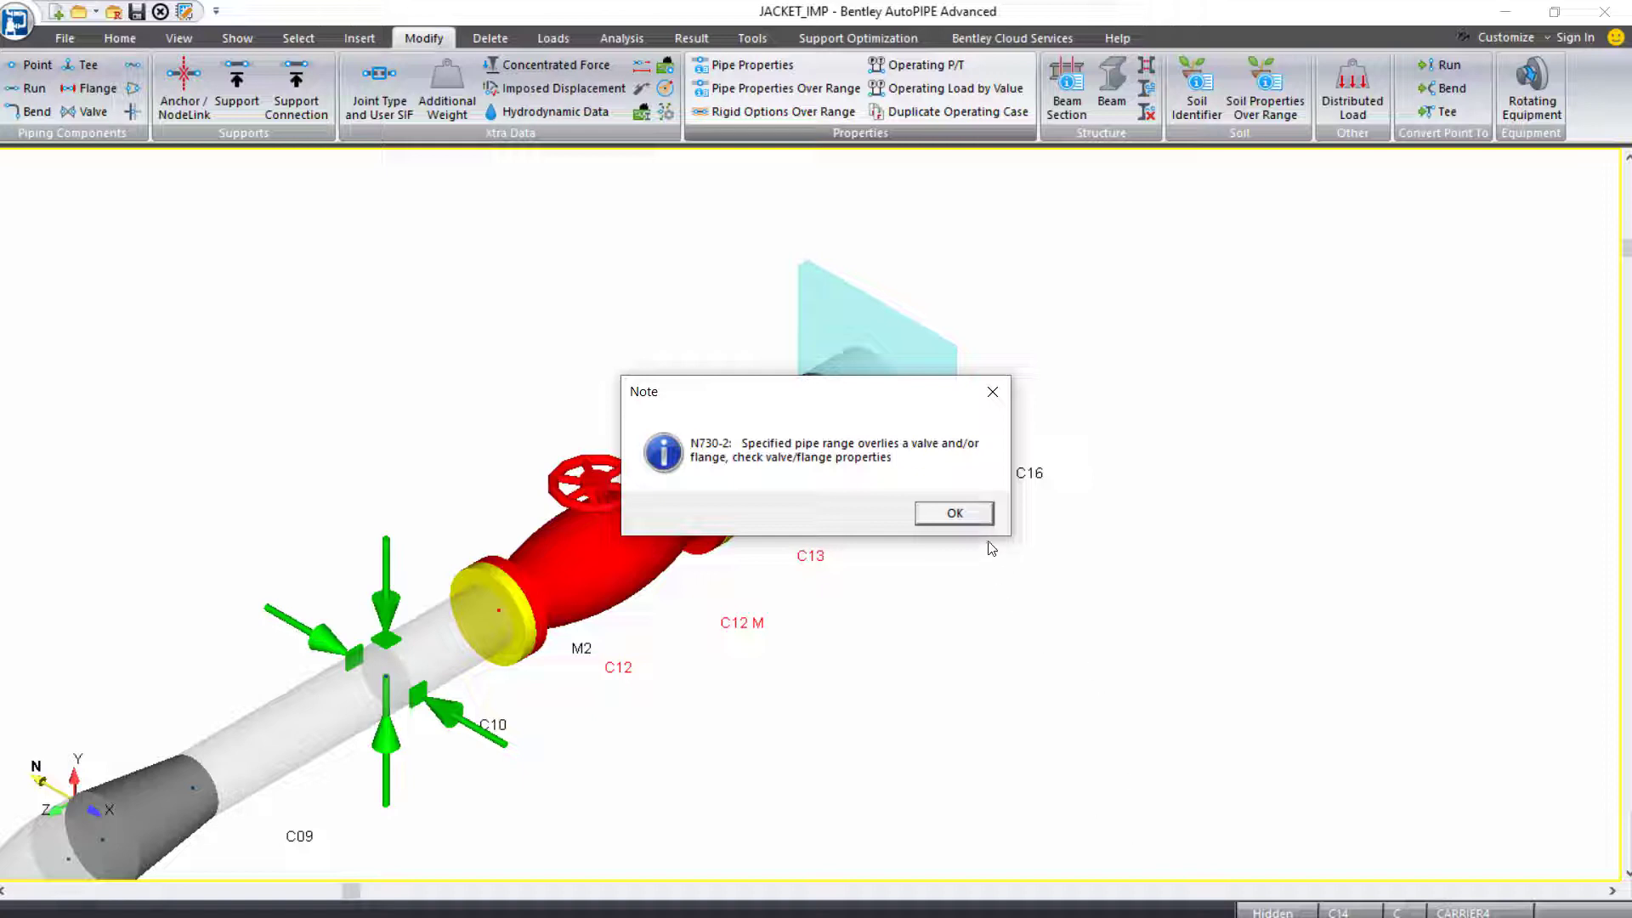
left_click(977, 522)
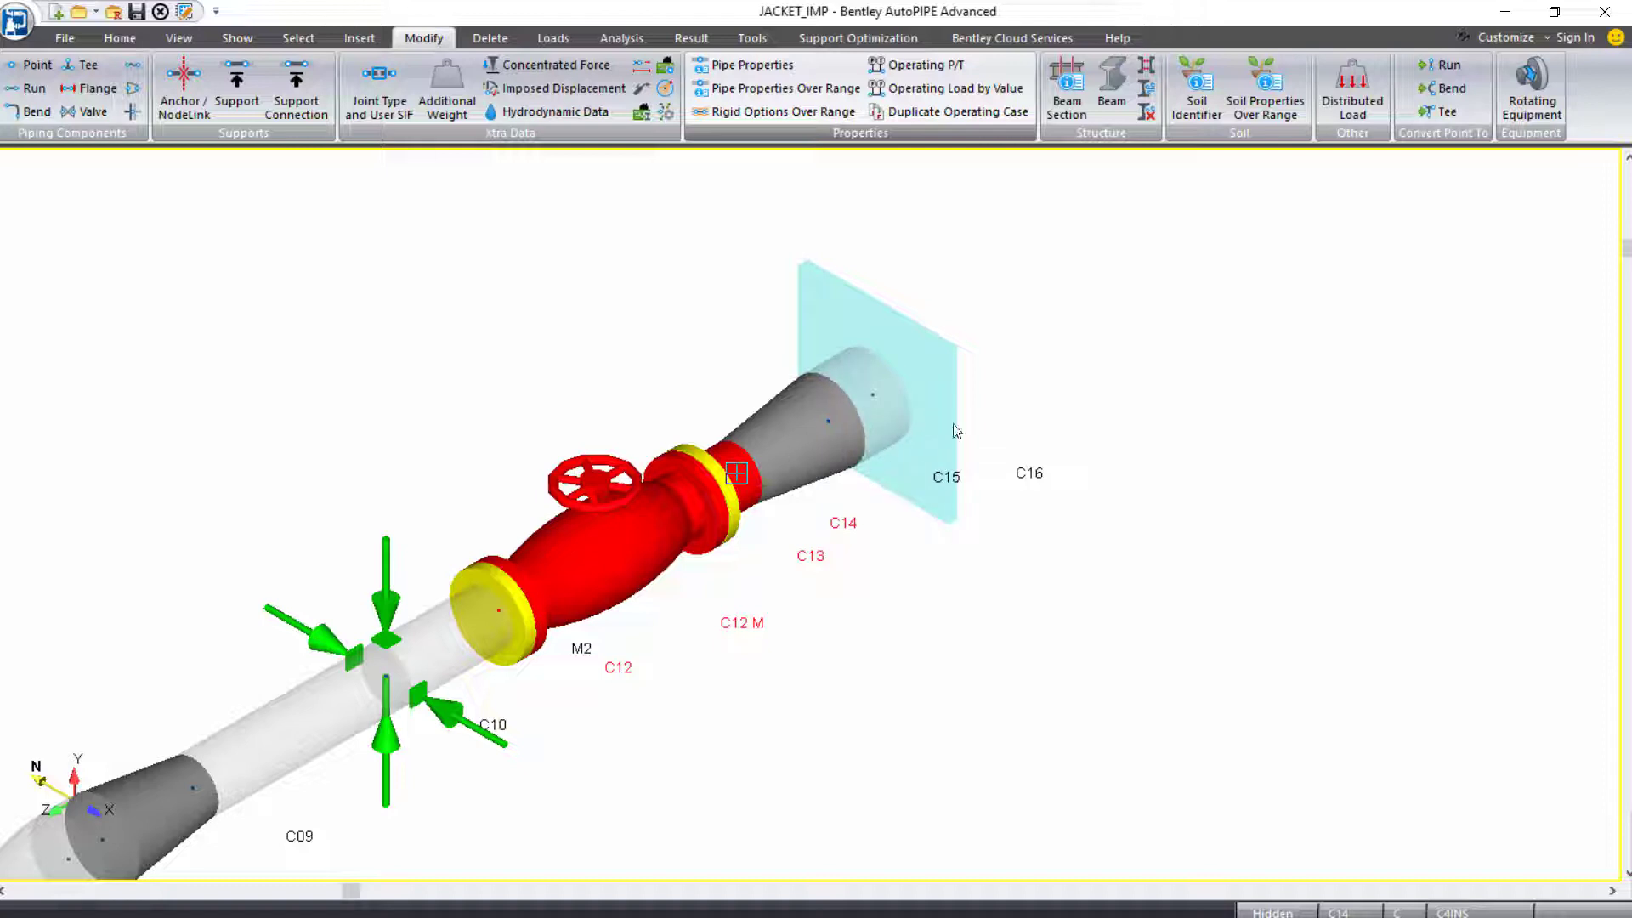
Zoom out, clear the current selection and select the range C15 to C16.
scroll(992, 564, "down", 4)
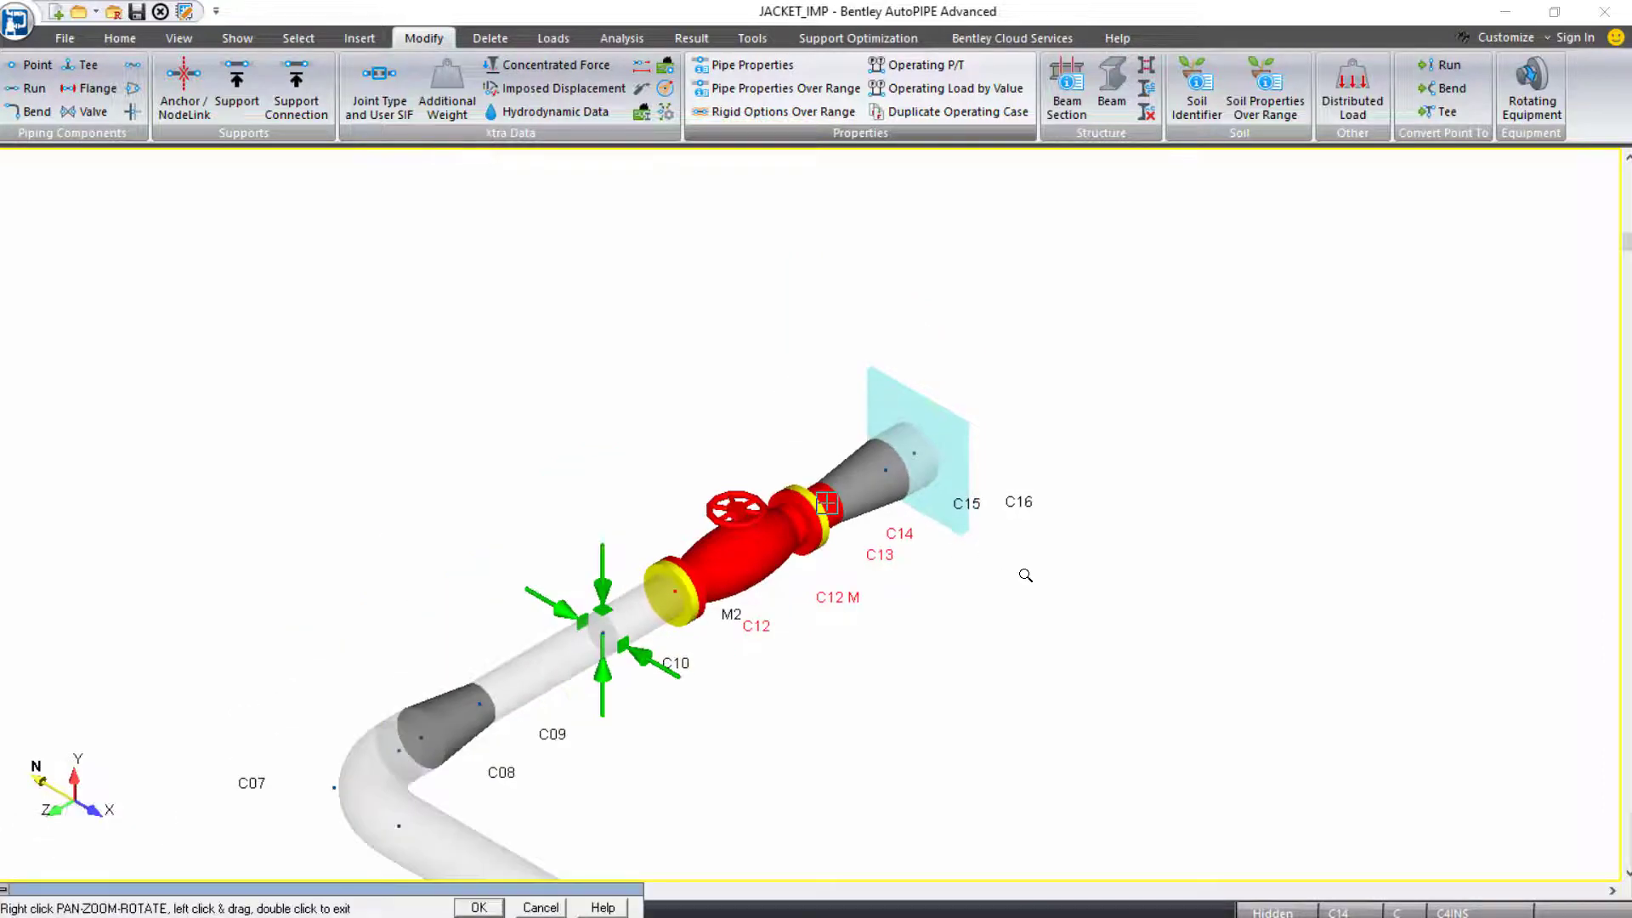
middle_click_drag(1262, 770, 740, 464)
scroll(645, 572, "down", 3)
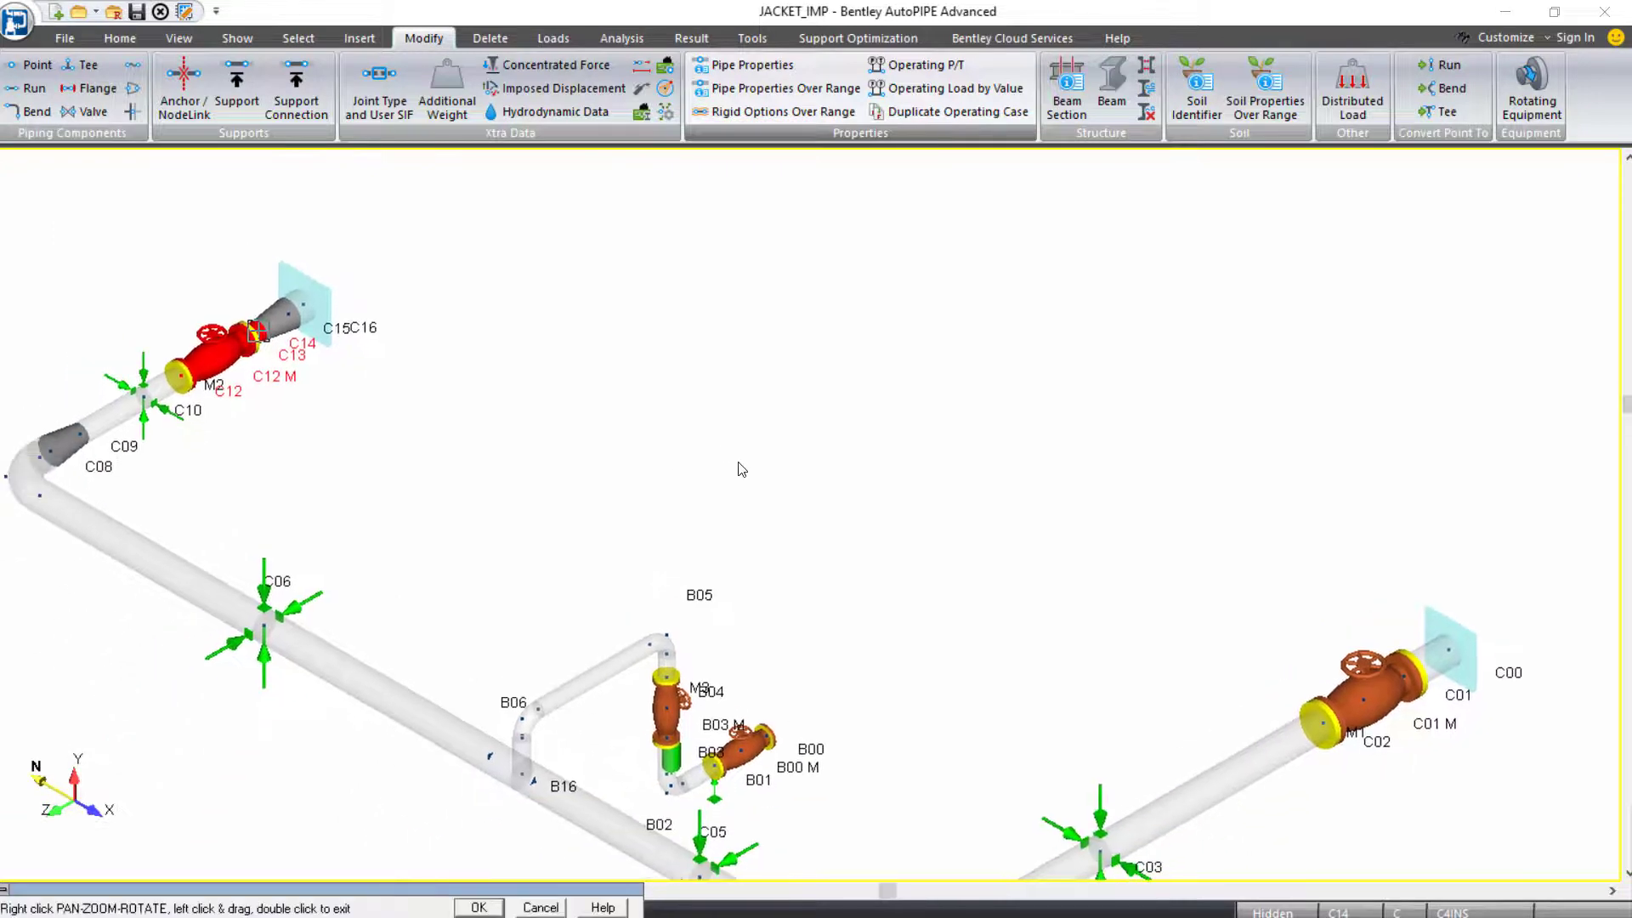
left_click(296, 39)
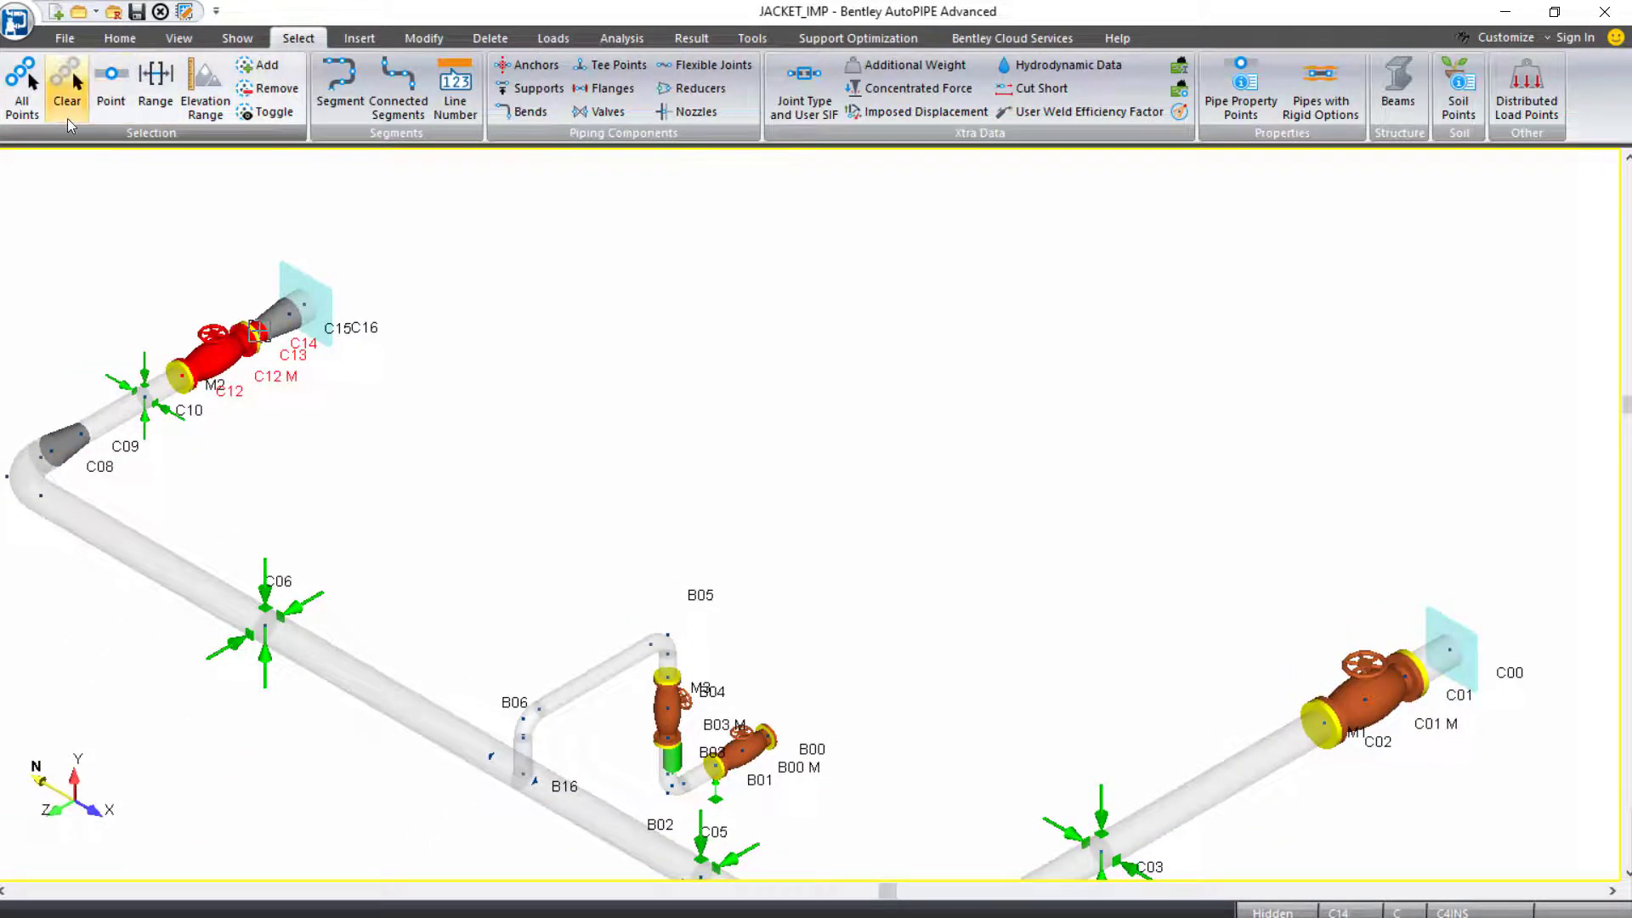
left_click(68, 119)
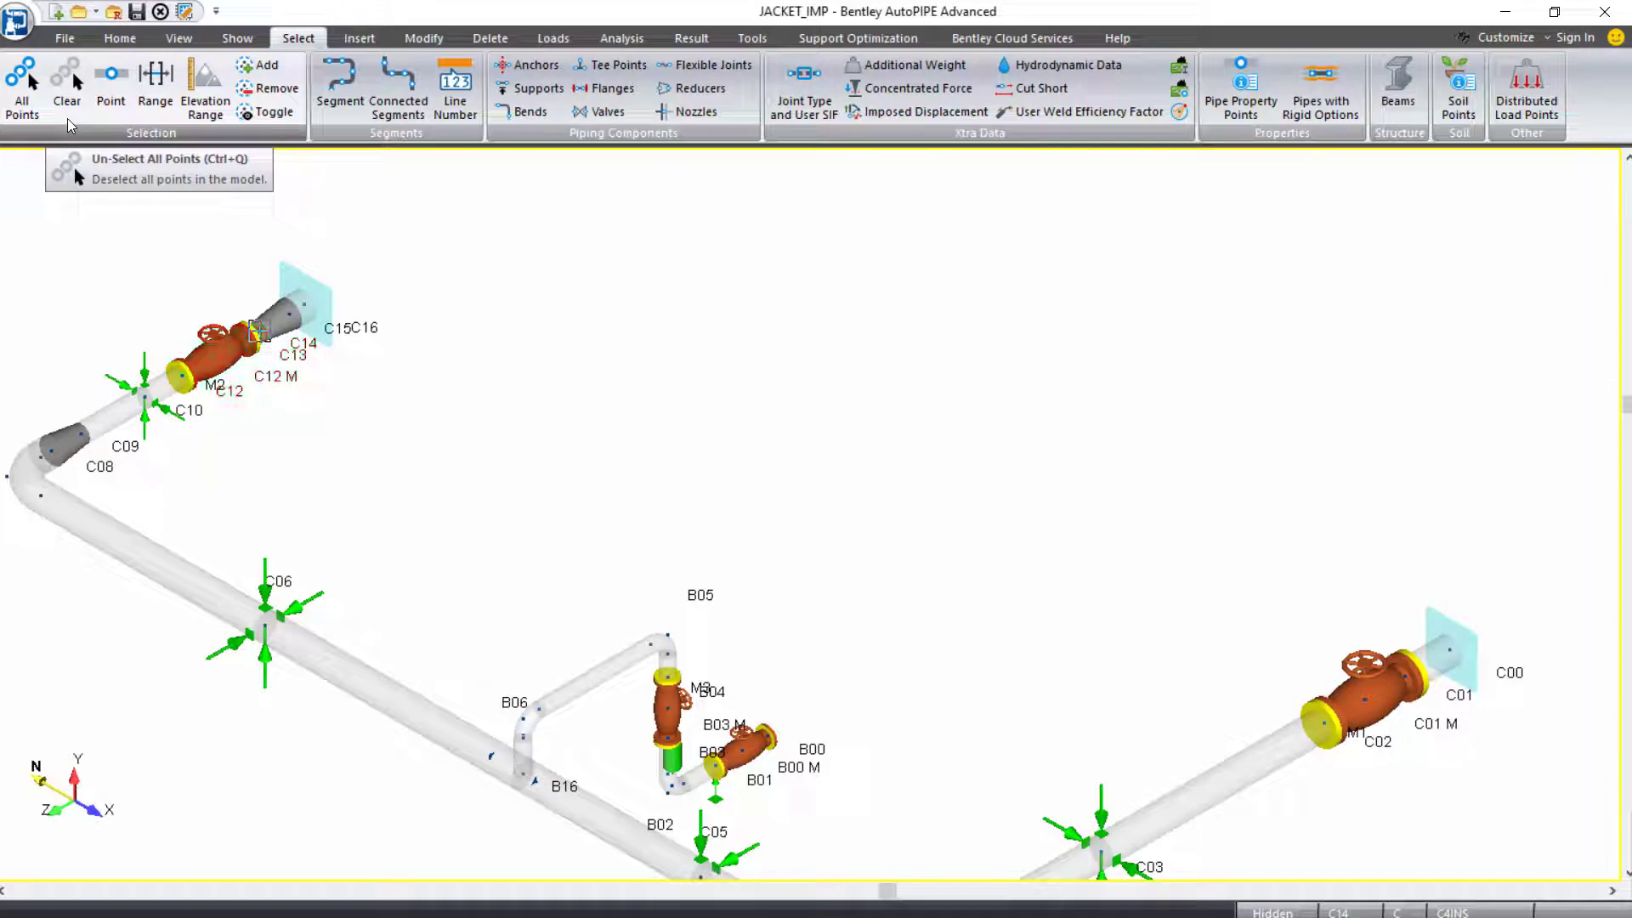
left_click(167, 104)
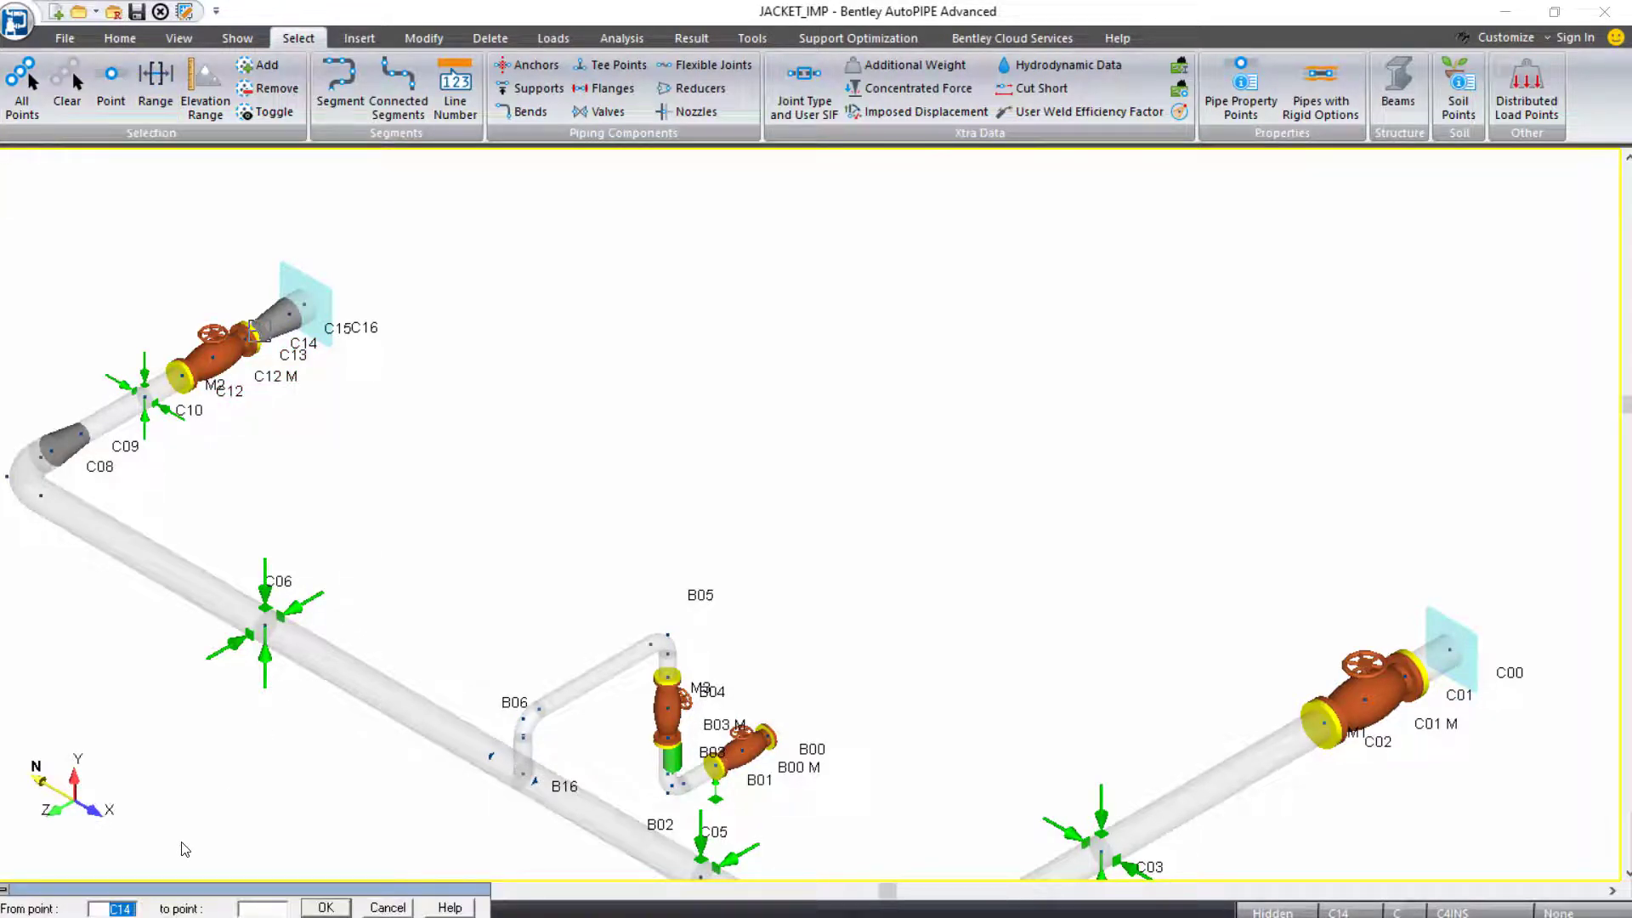
type("C15")
key("Tab")
type("C16")
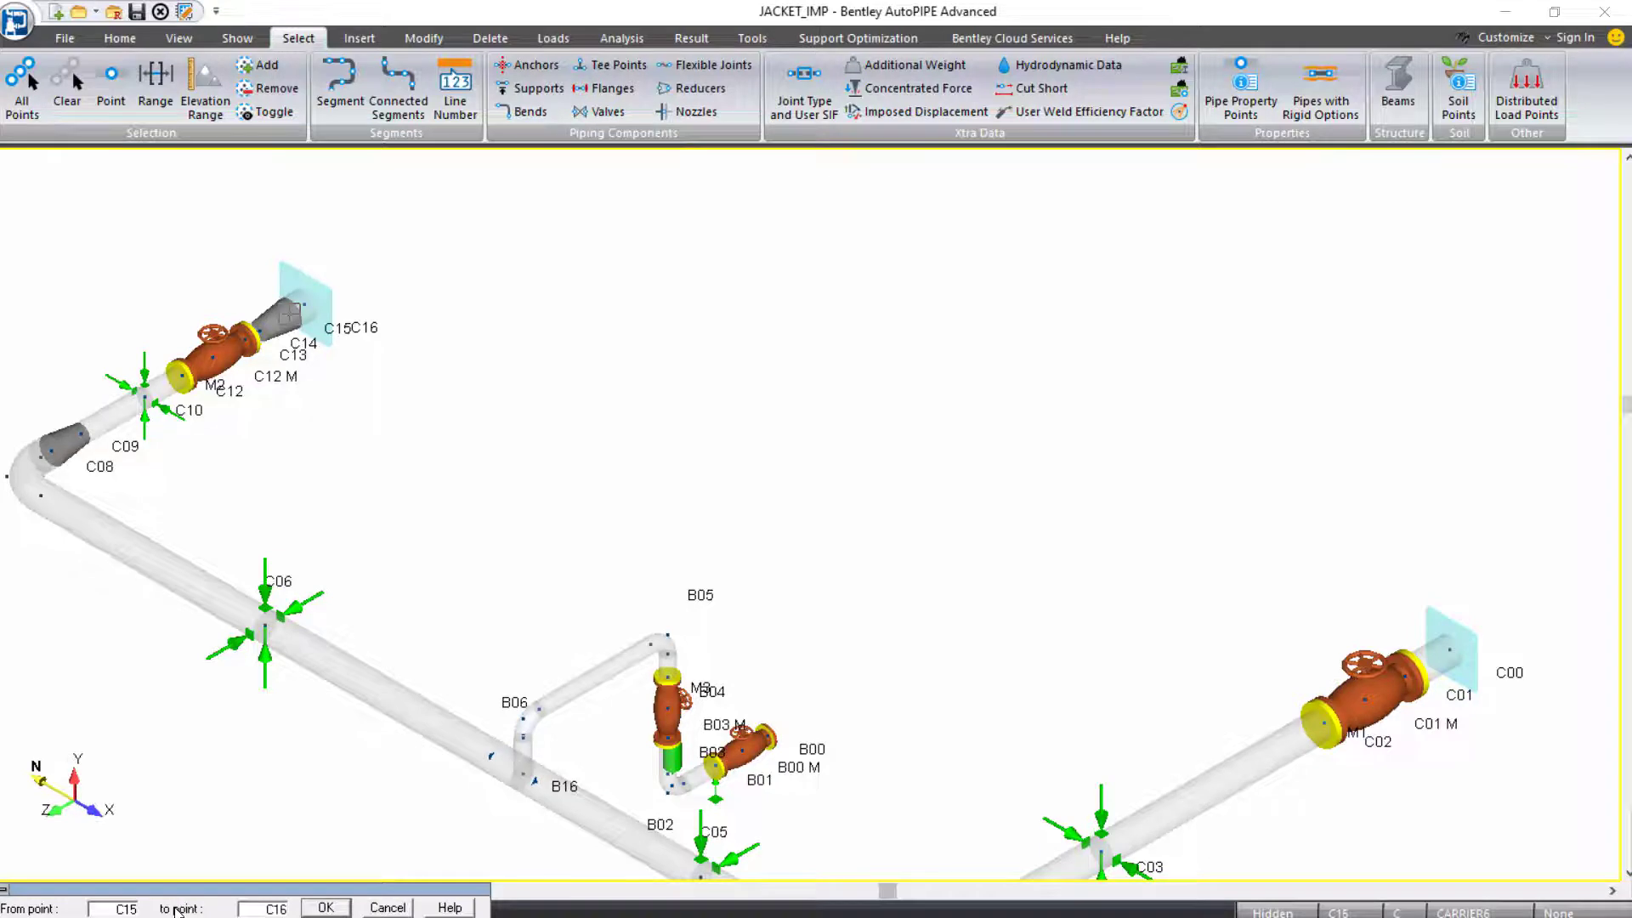
key("Return")
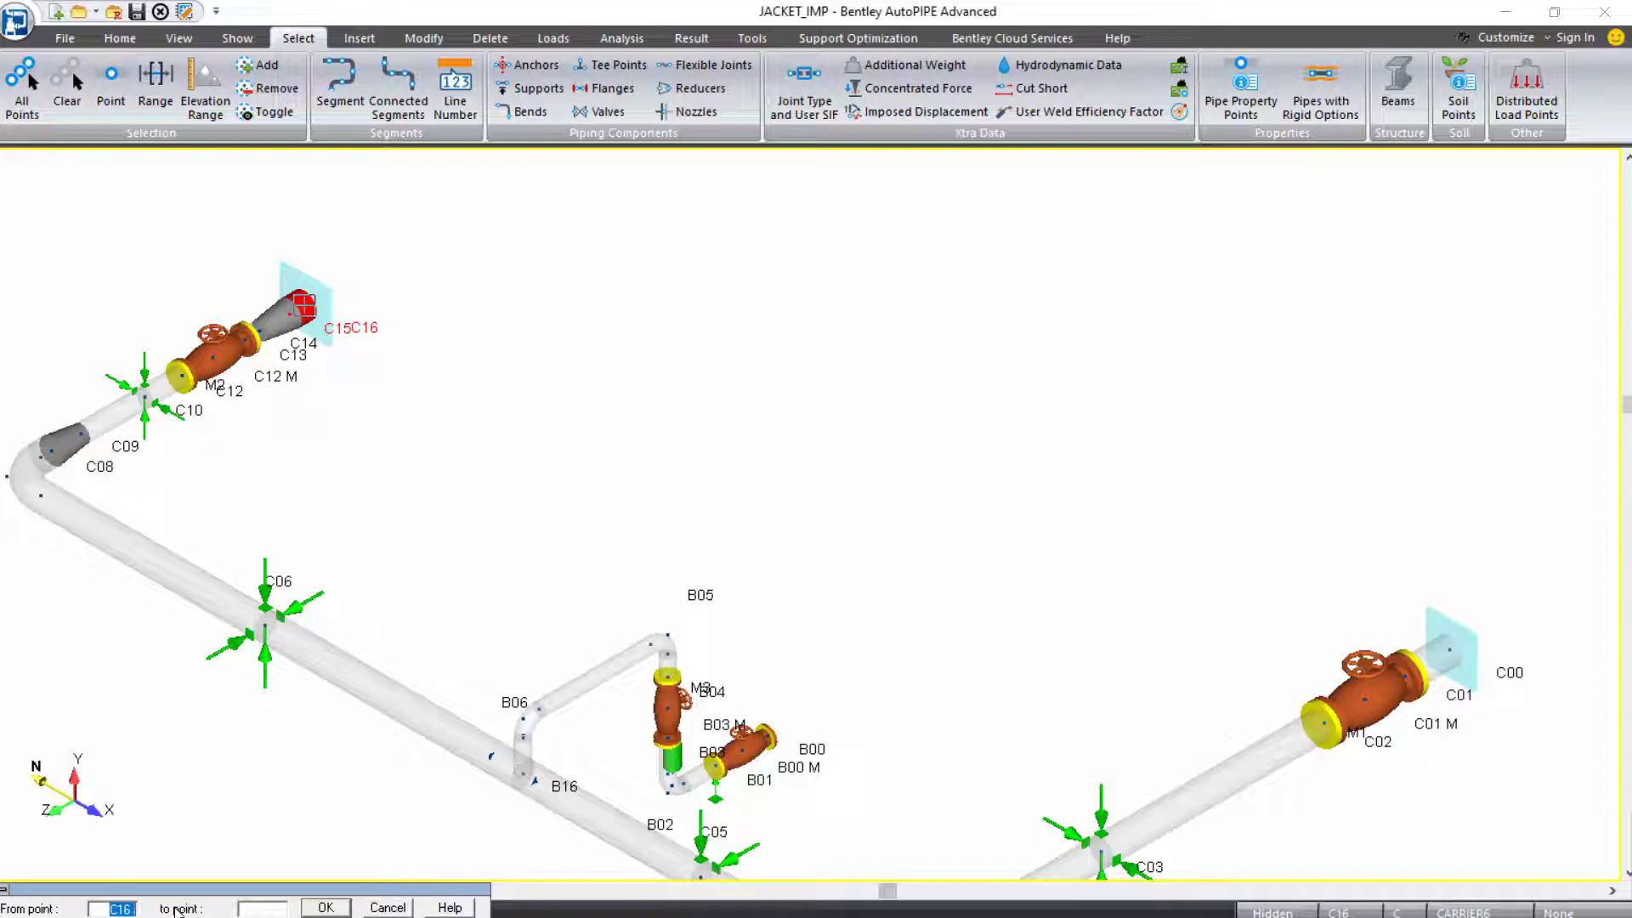
Add the range C00 to C02 to the selection and return to the Modify tools.
type("C00")
key("Tab")
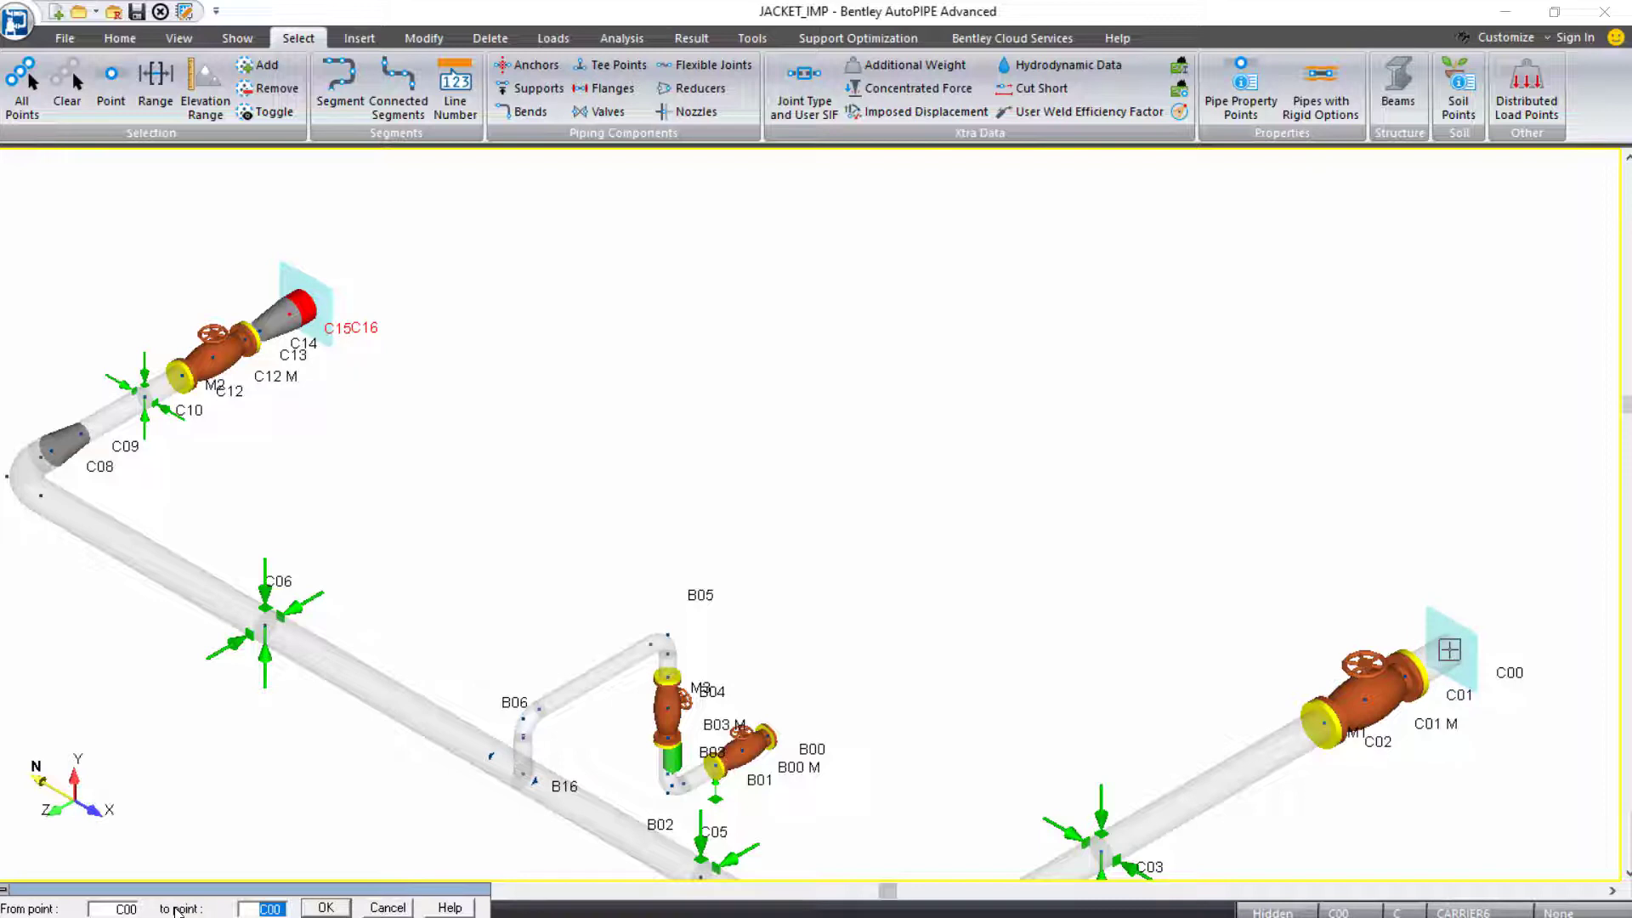
type("C02")
key("Return")
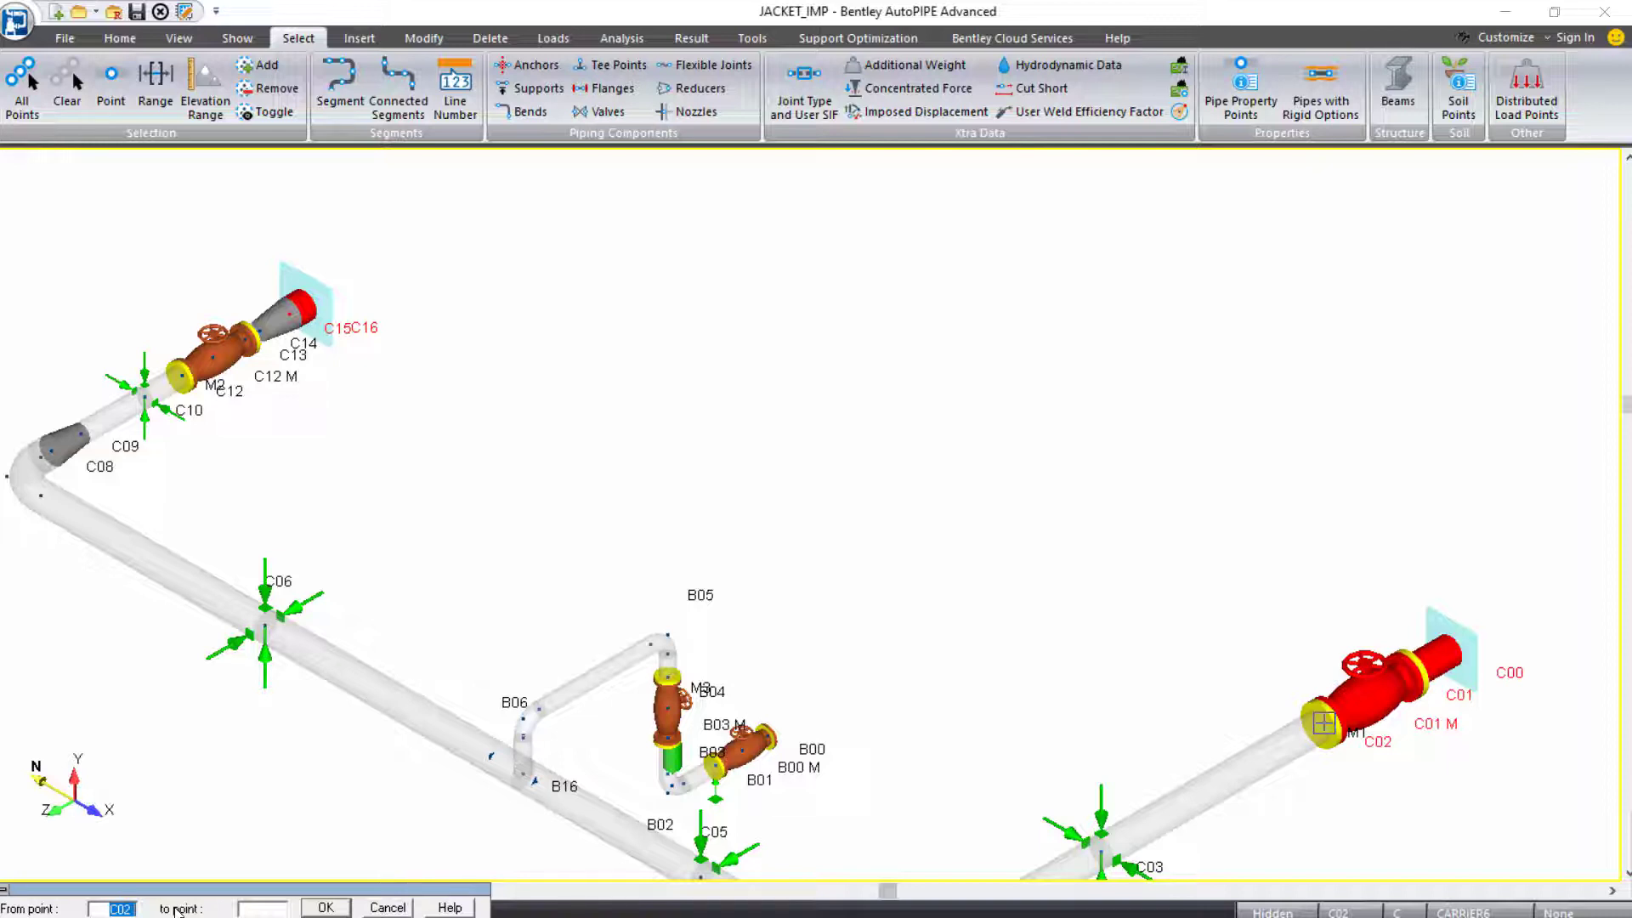
left_click(333, 910)
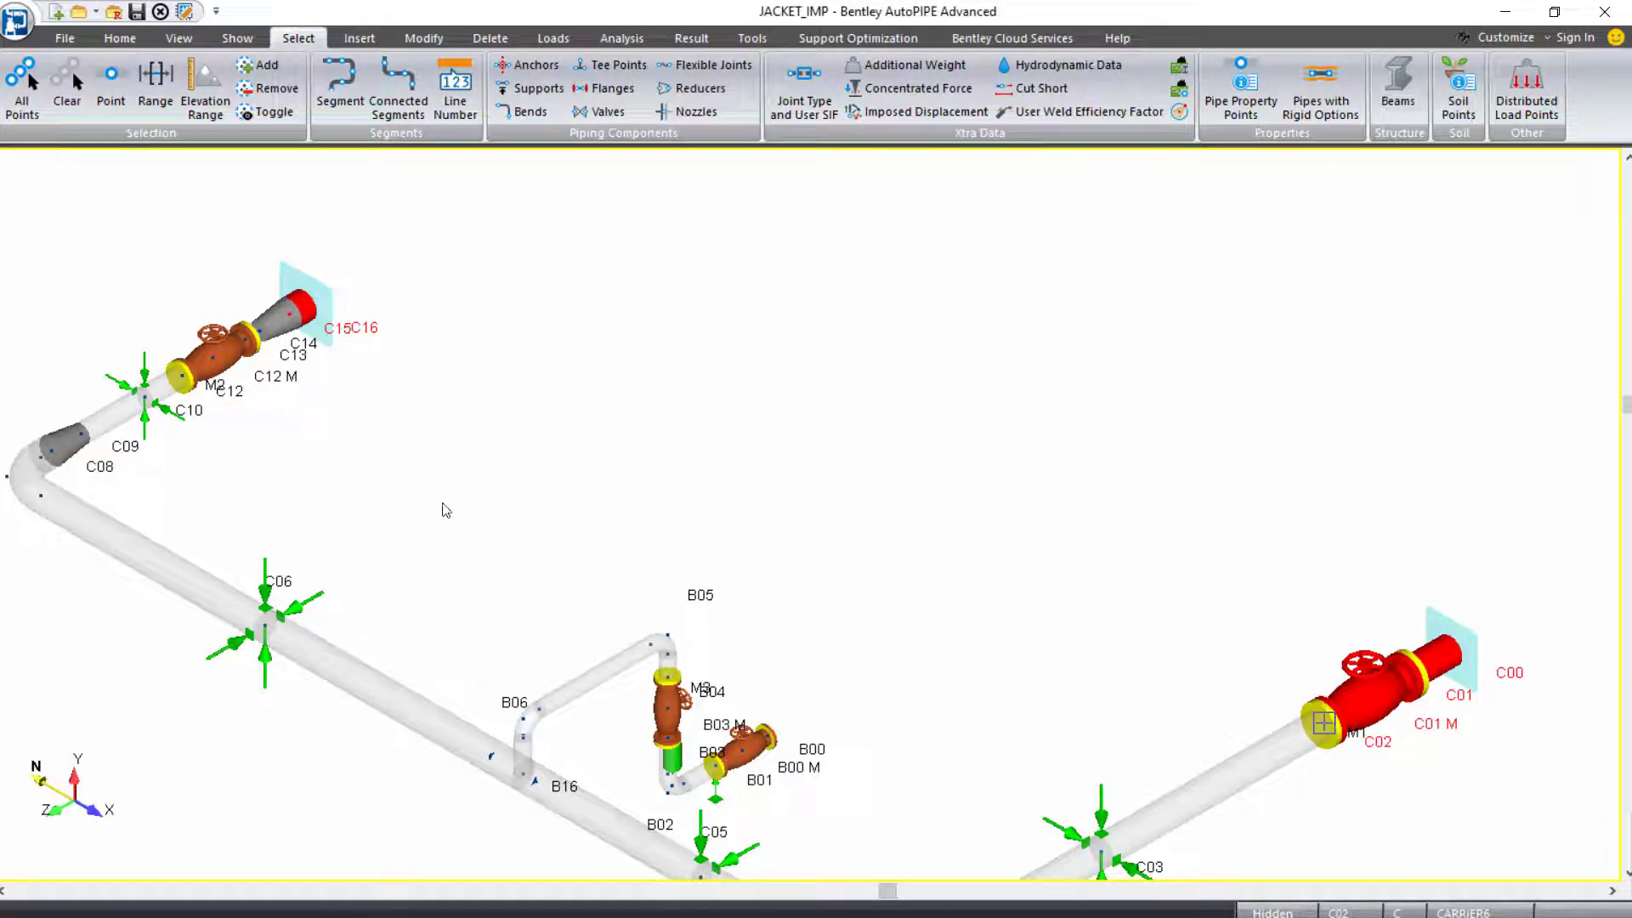
left_click(452, 41)
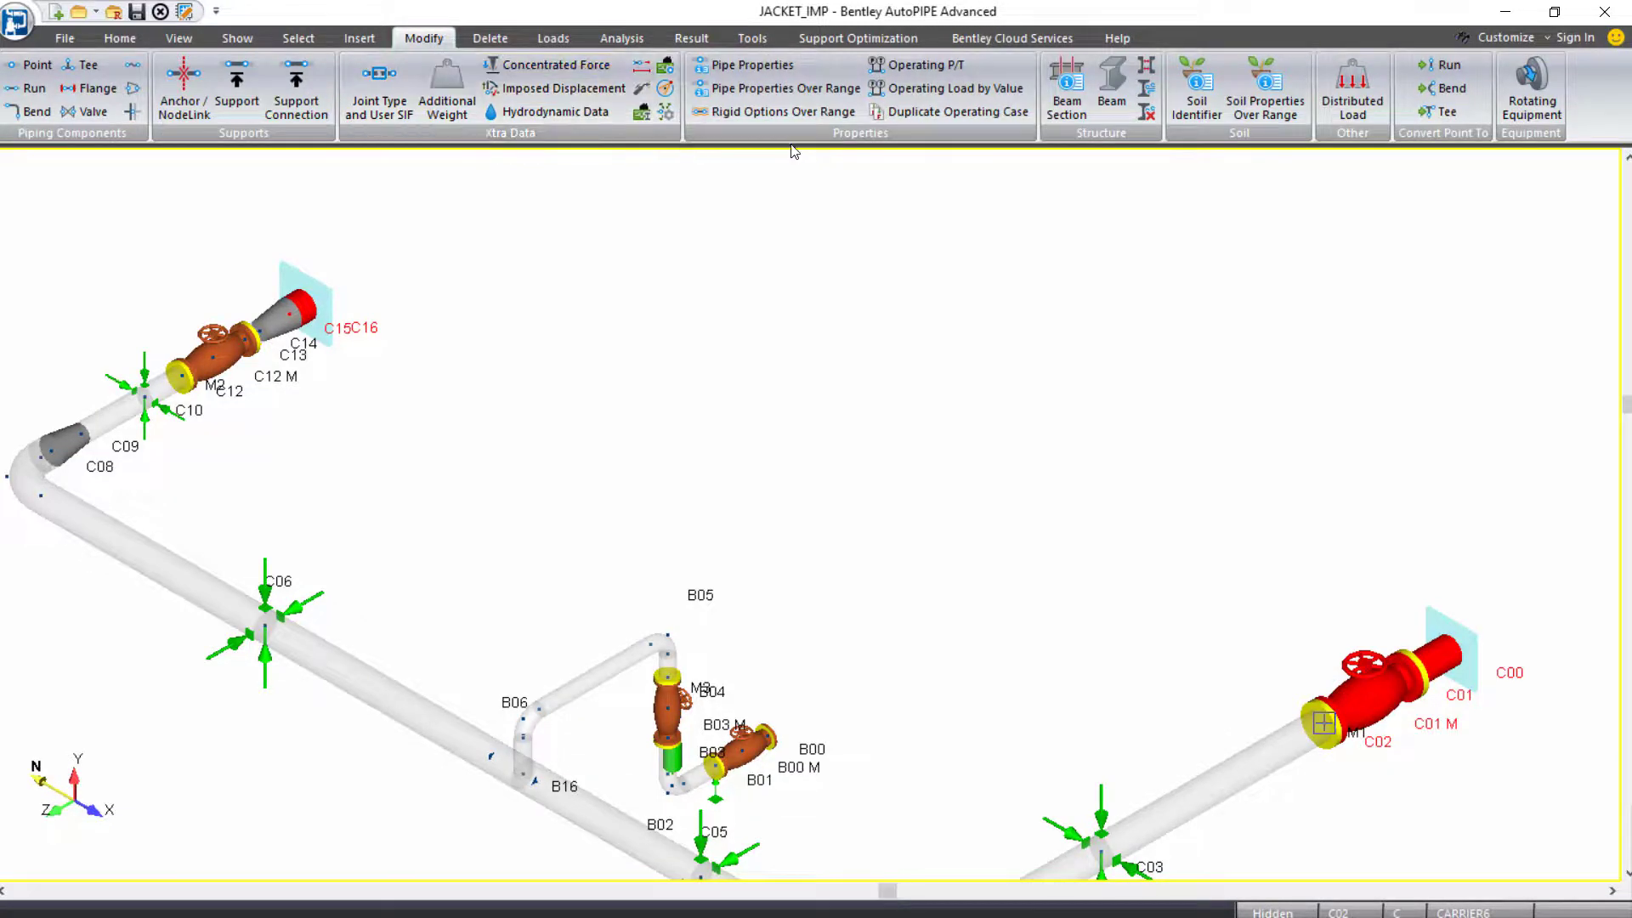
Assign C6INS pipe with 4-inch Calc insulation to the selected ranges and dismiss the N730-2 note.
left_click(801, 89)
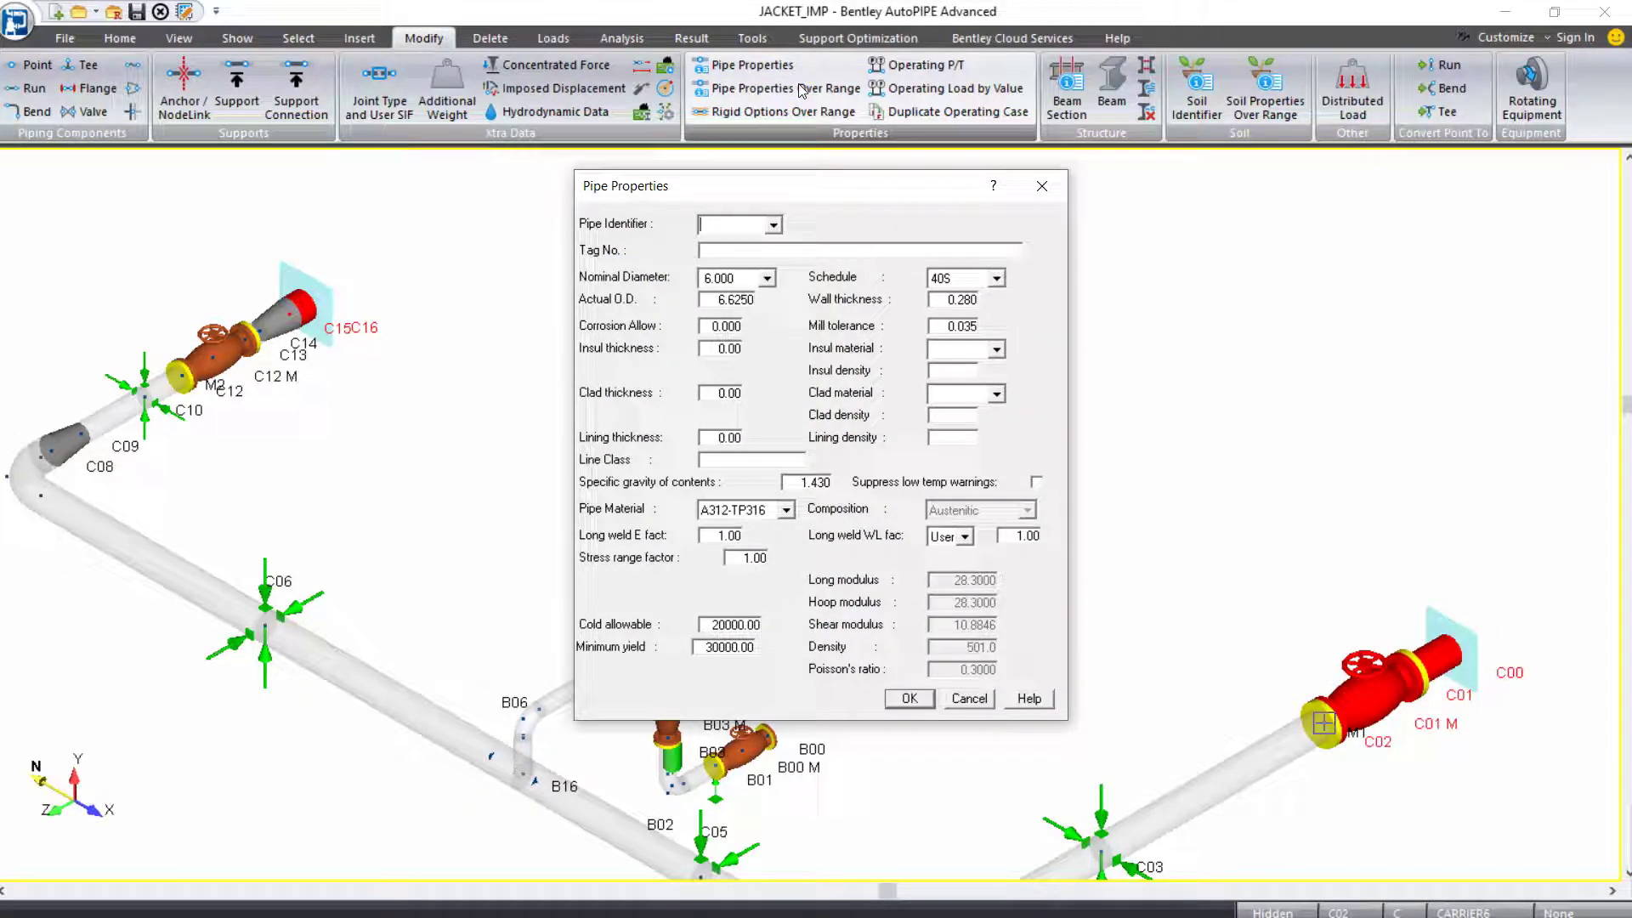
type("C6INS")
key("Tab")
key("Tab")
key("Tab")
key("Tab")
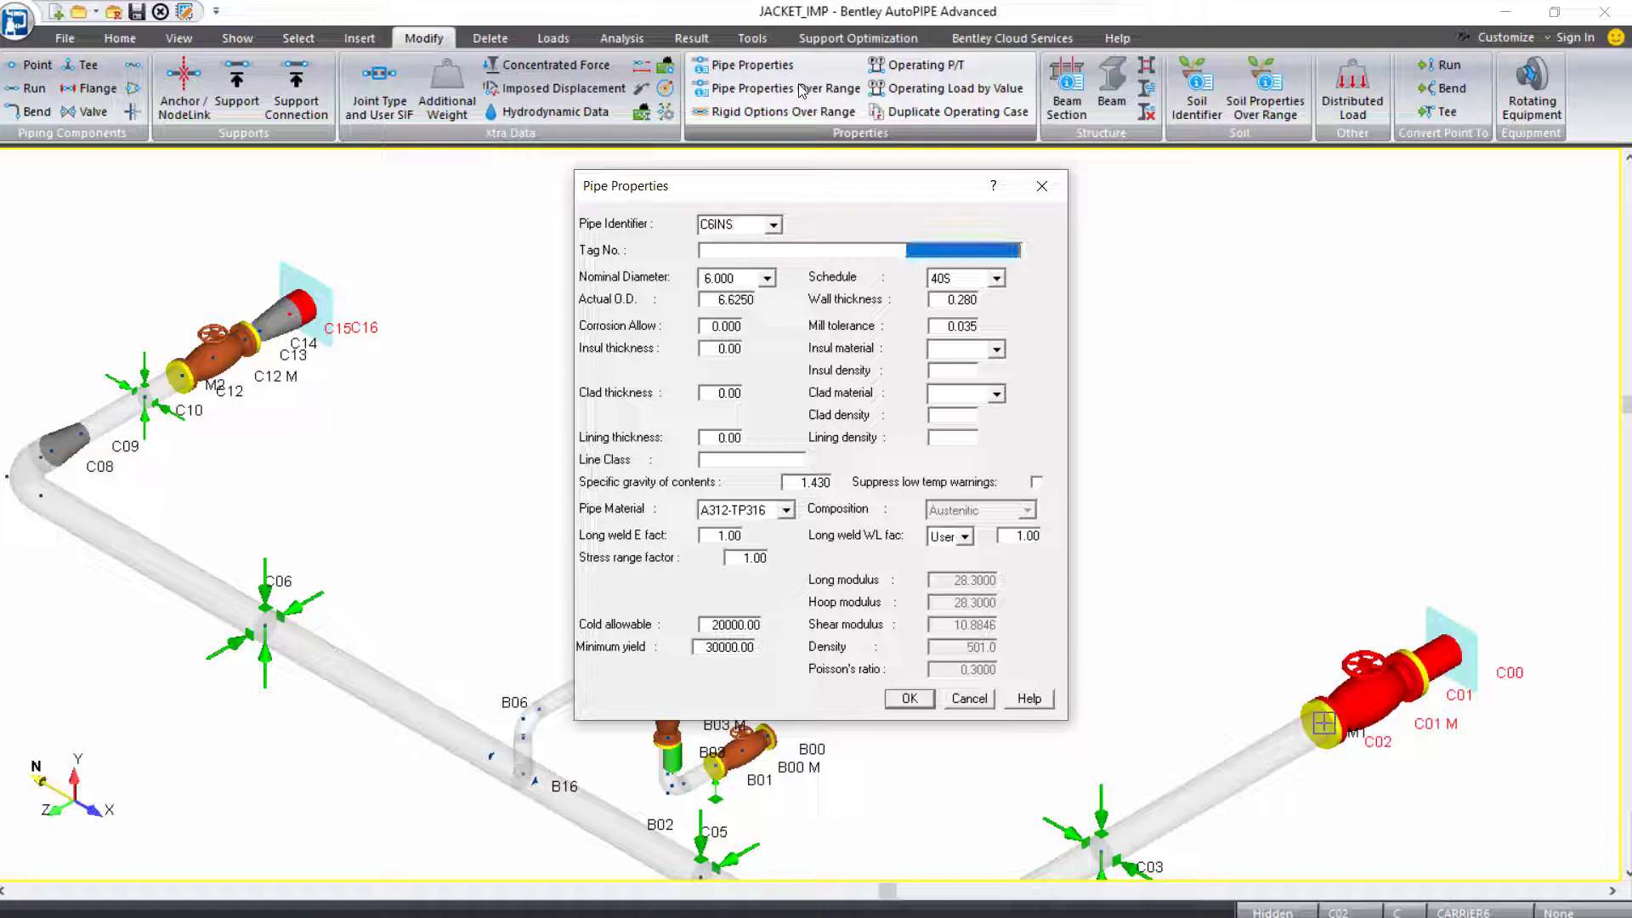
key("Tab")
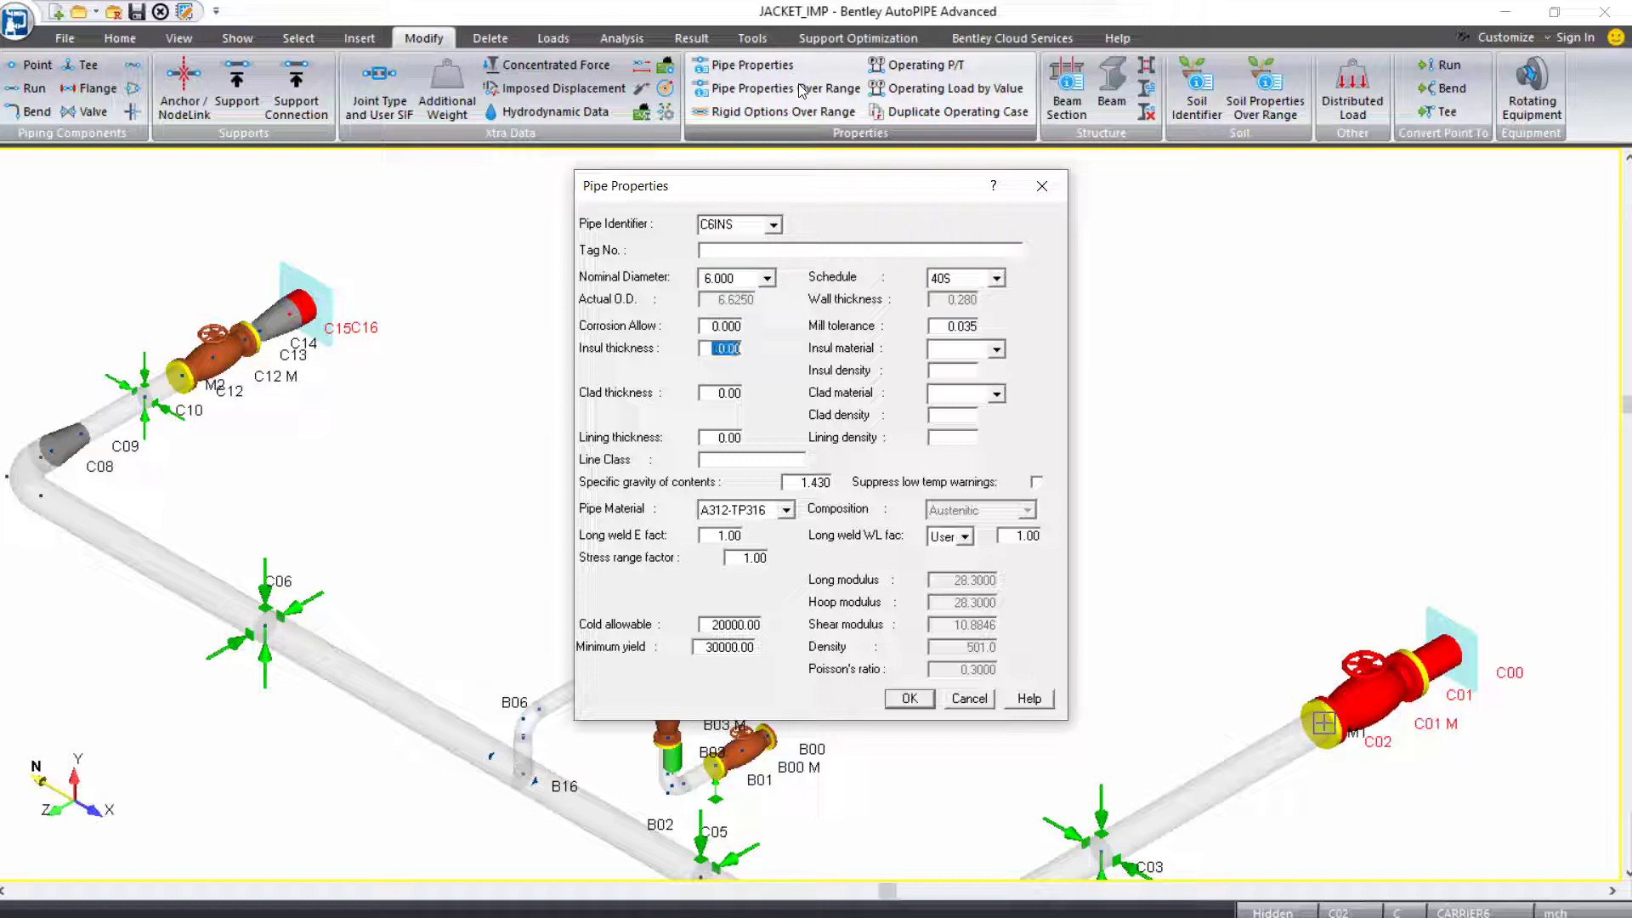
type("4")
key("Tab")
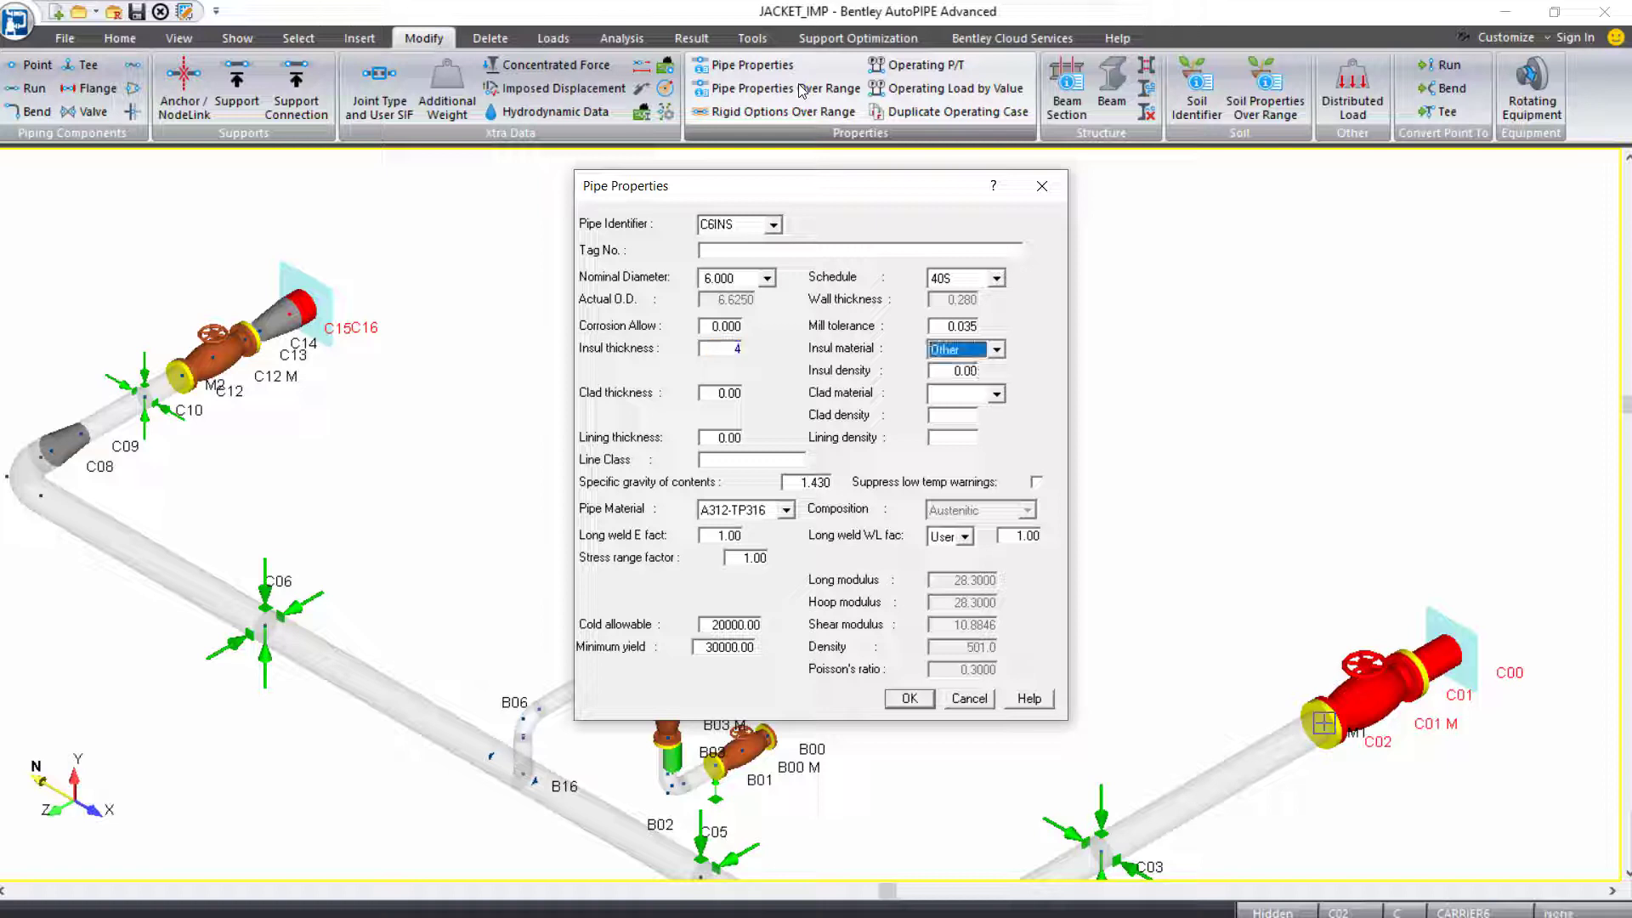
left_click(1000, 352)
left_click(1003, 379)
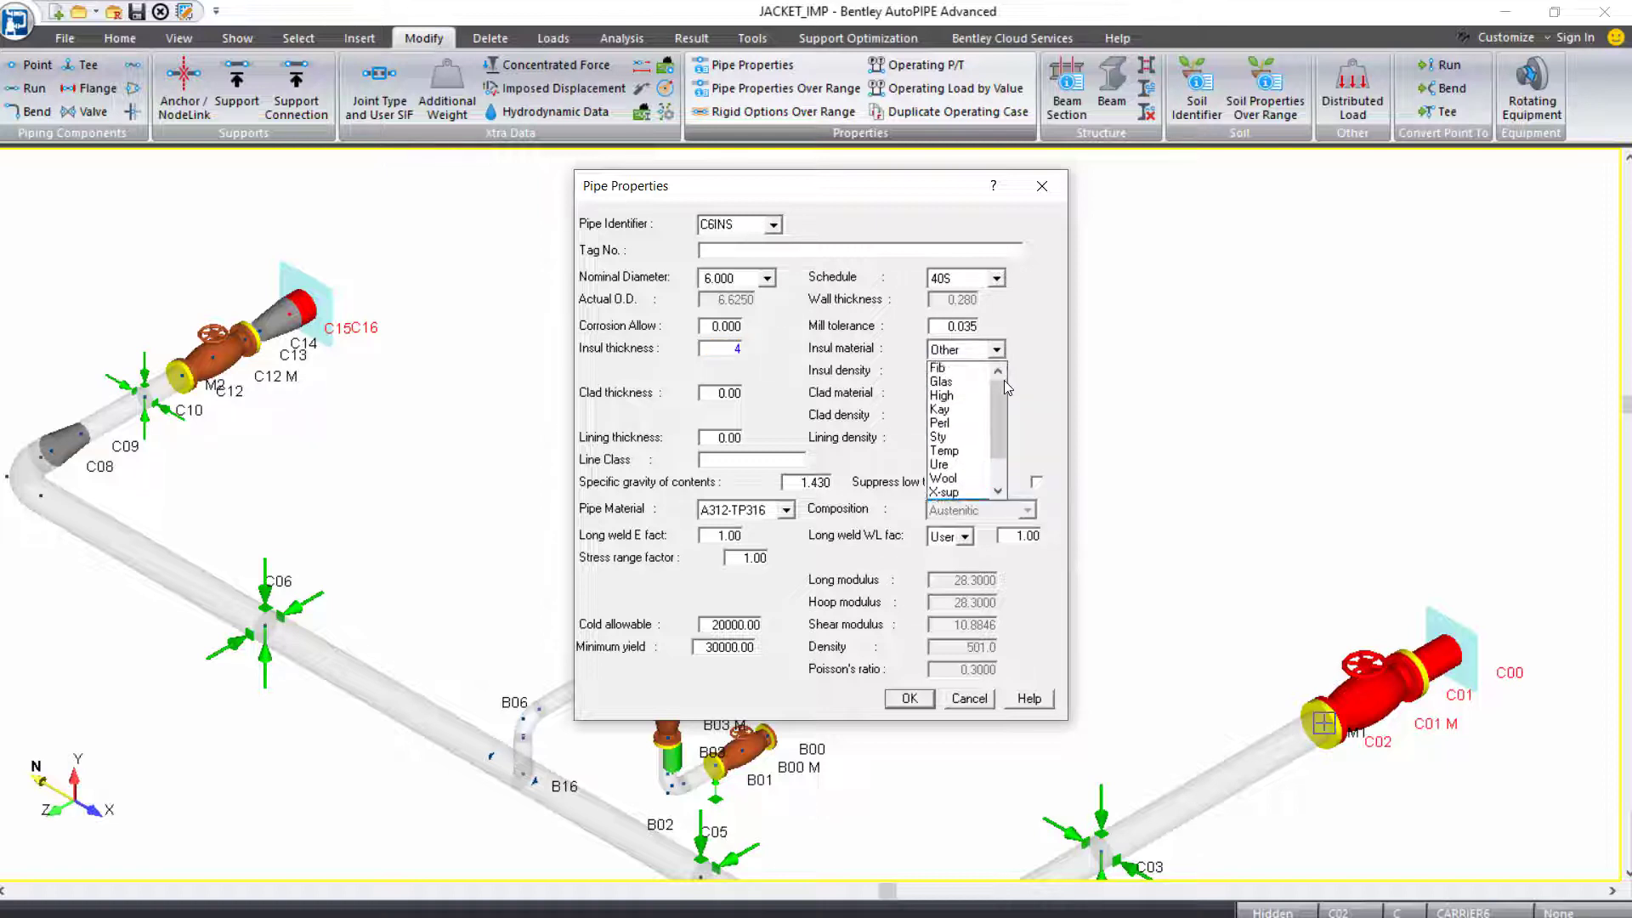
left_click(946, 370)
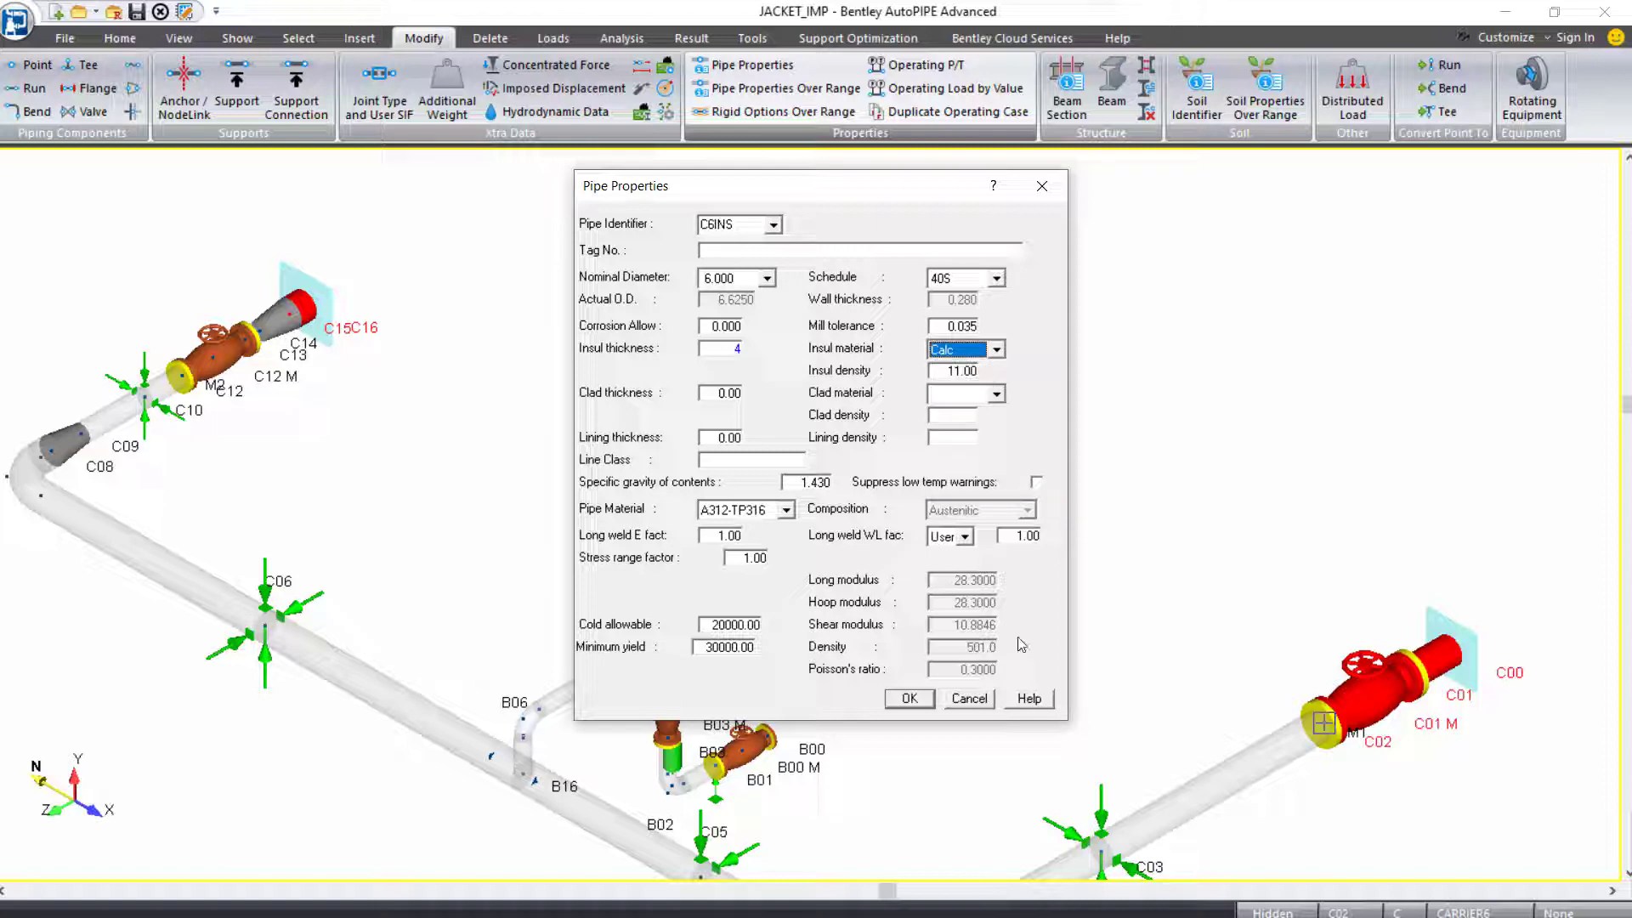
left_click(912, 698)
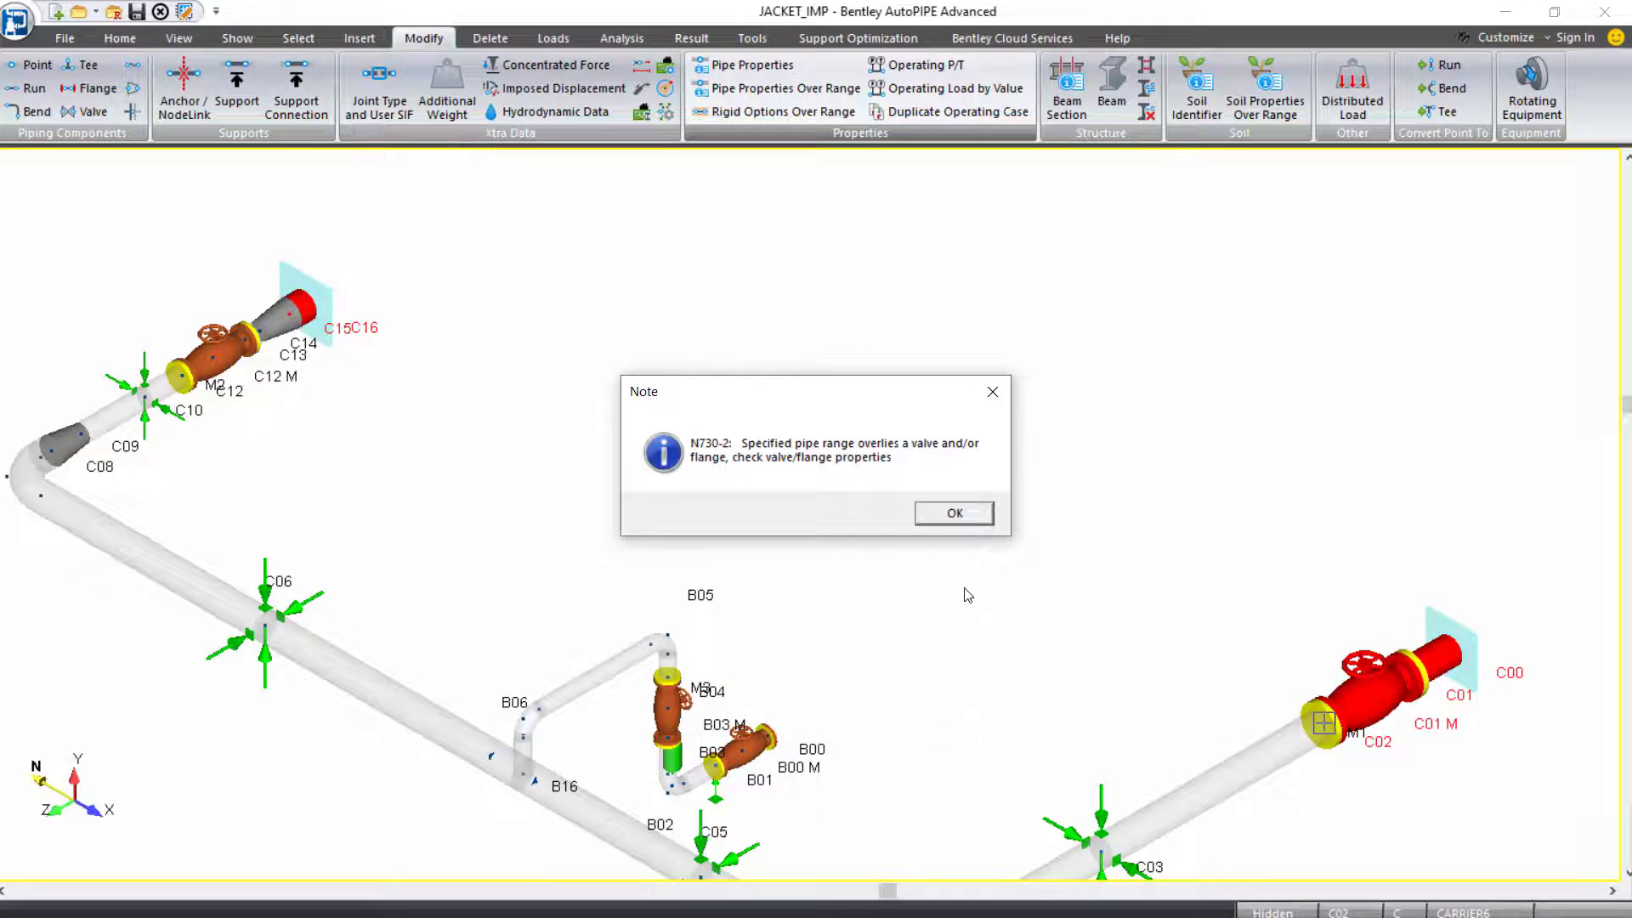
left_click(956, 513)
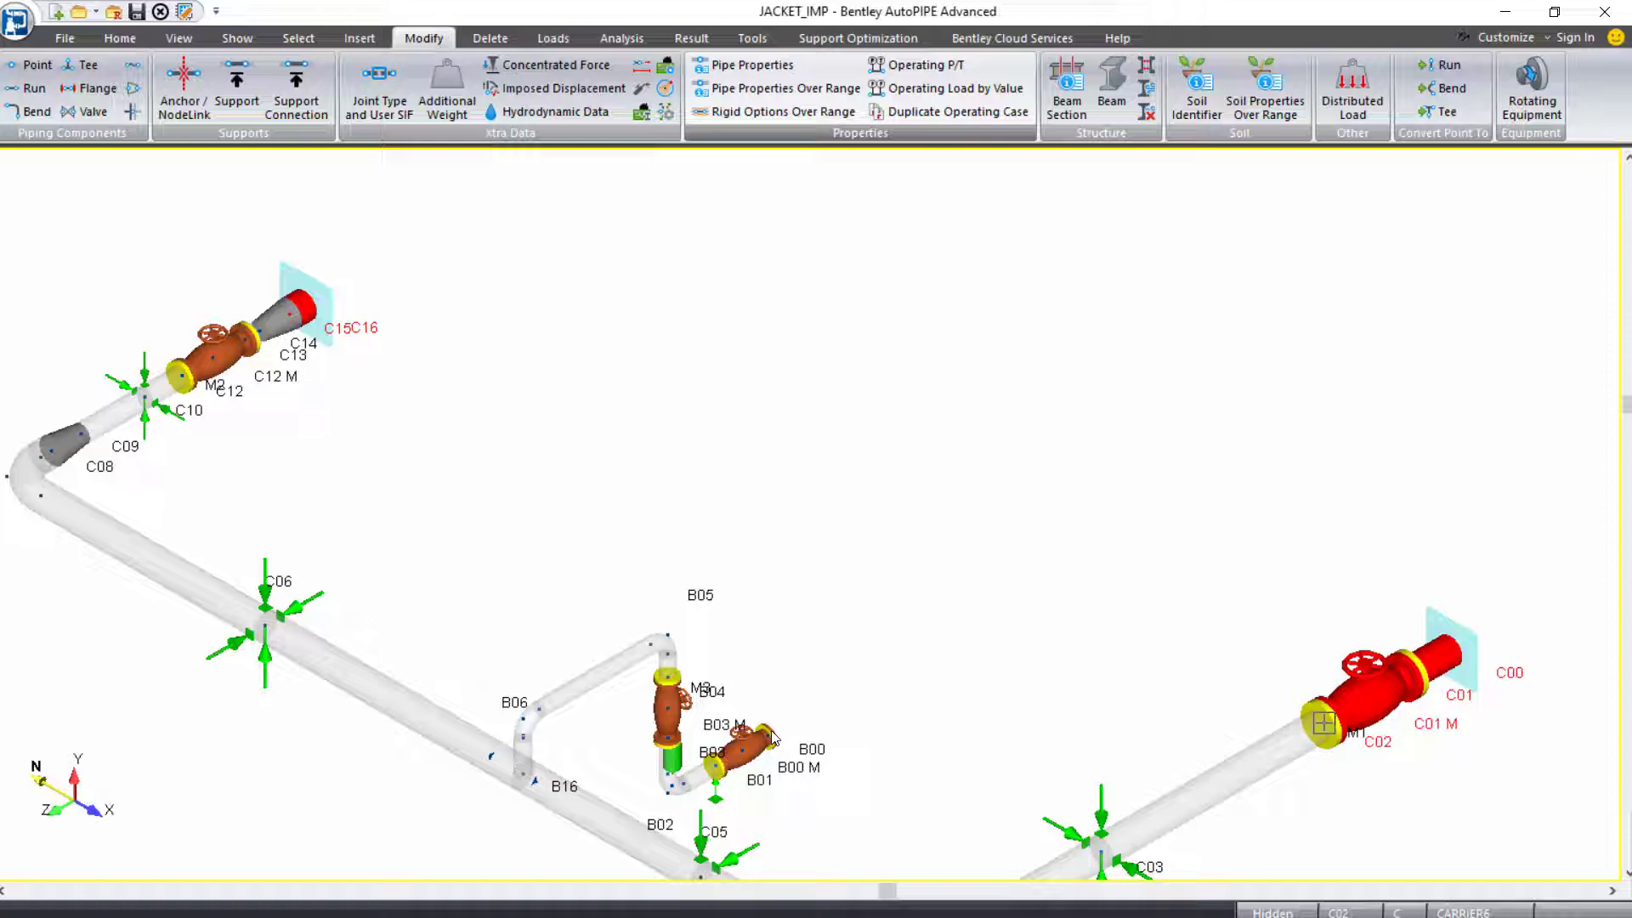
Clear the current selection and select points B00 through B04 along the valved carrier B run.
scroll(772, 738, "up", 3)
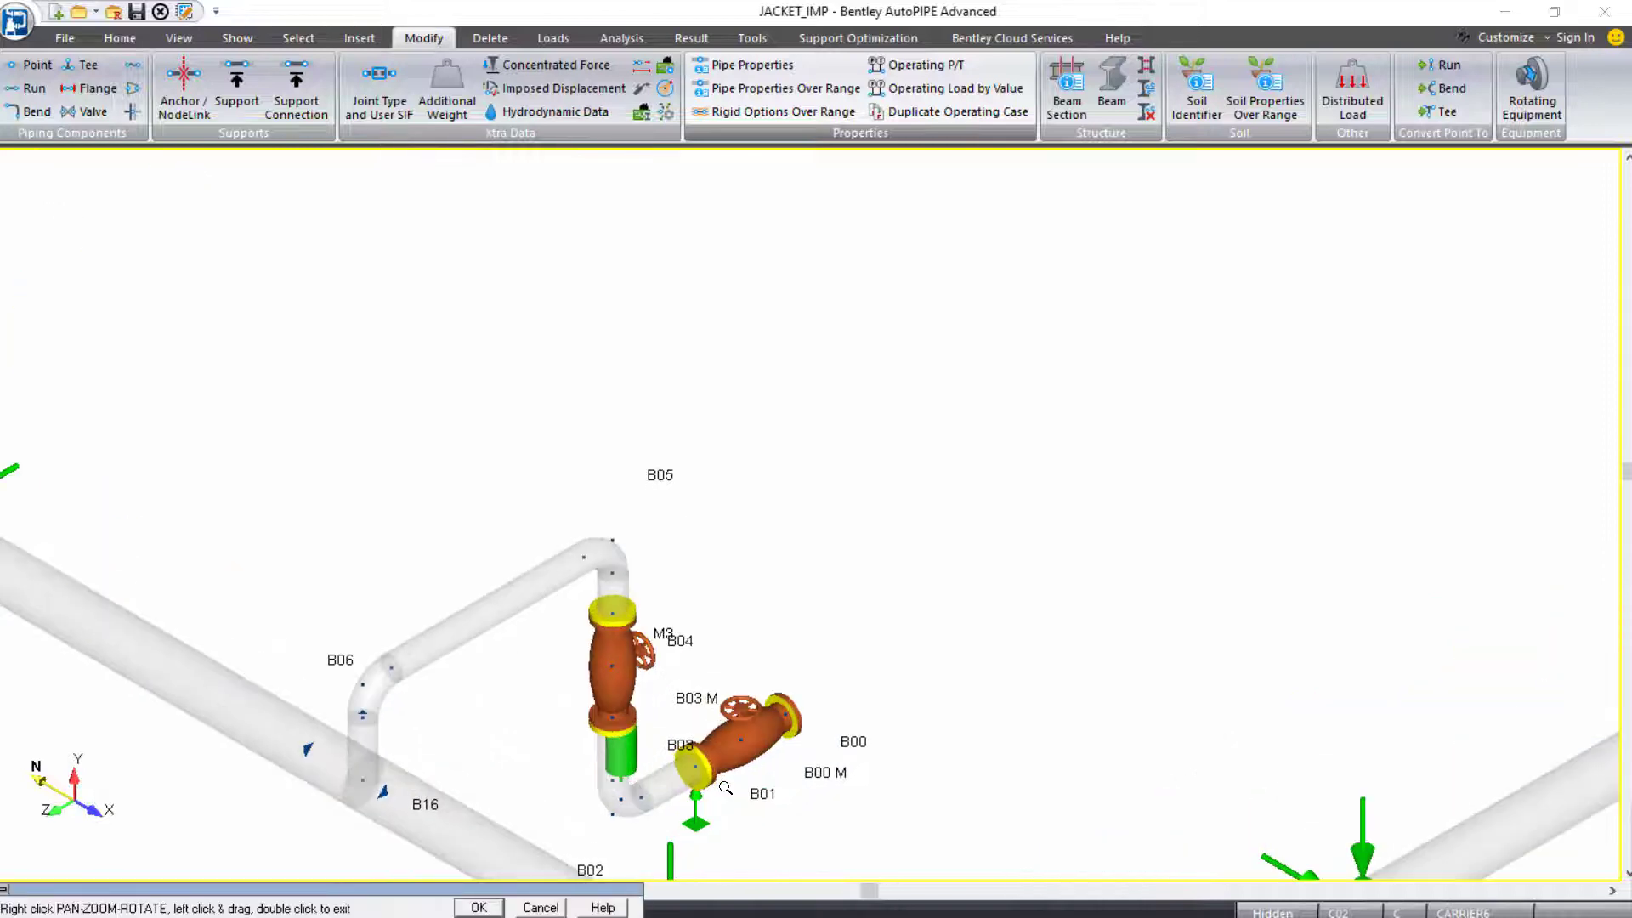
middle_click_drag(765, 613, 855, 415)
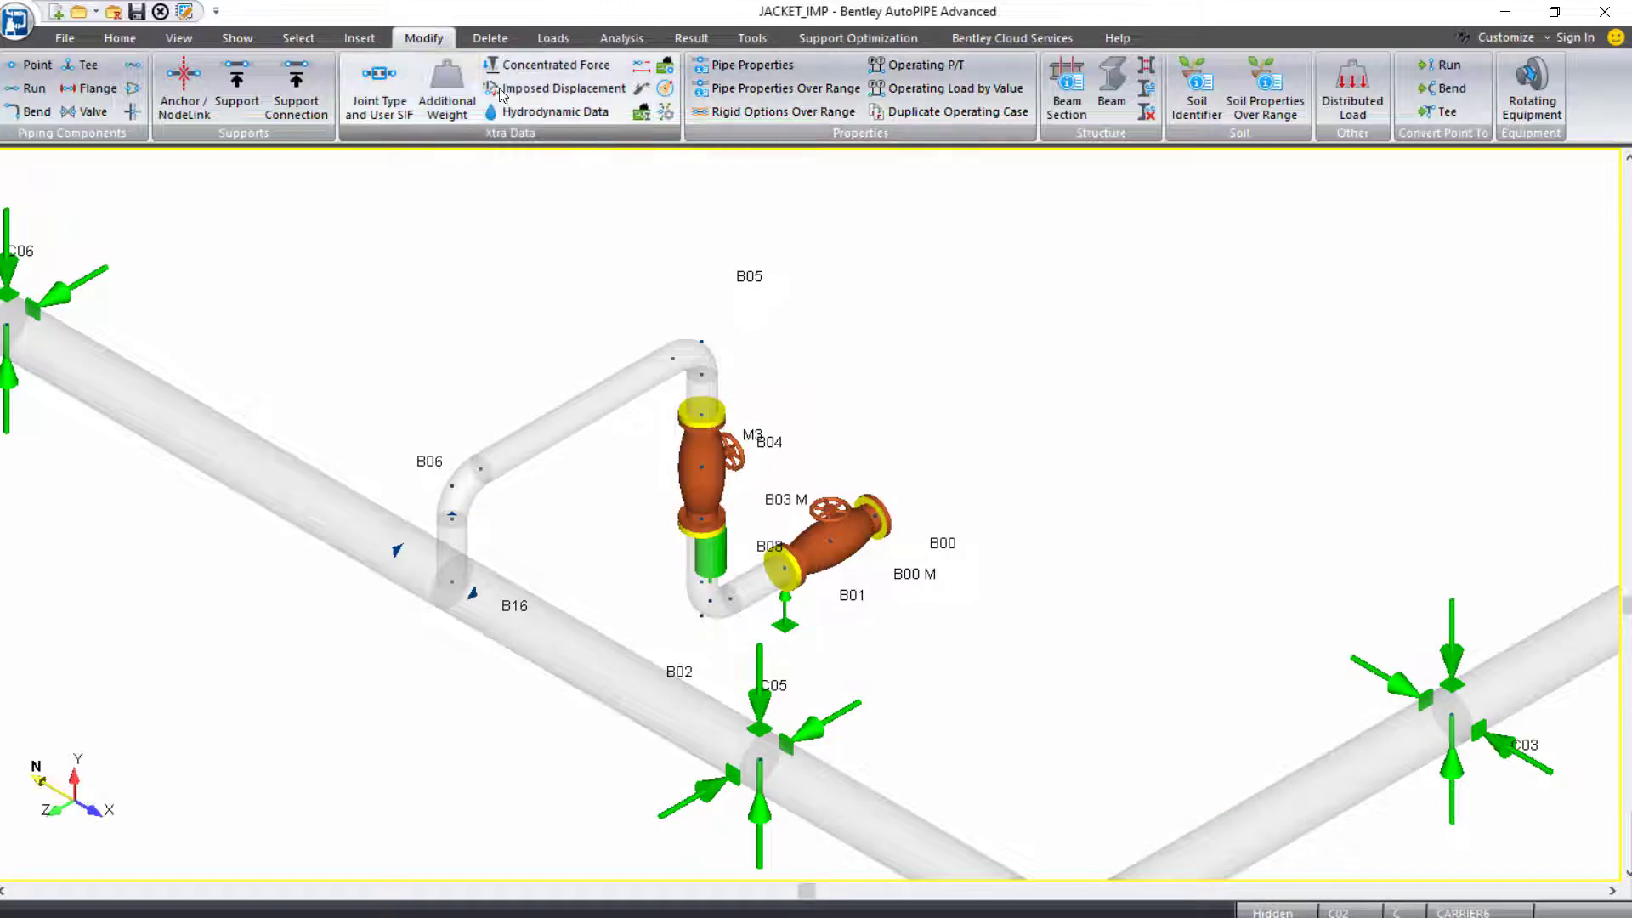
left_click(306, 38)
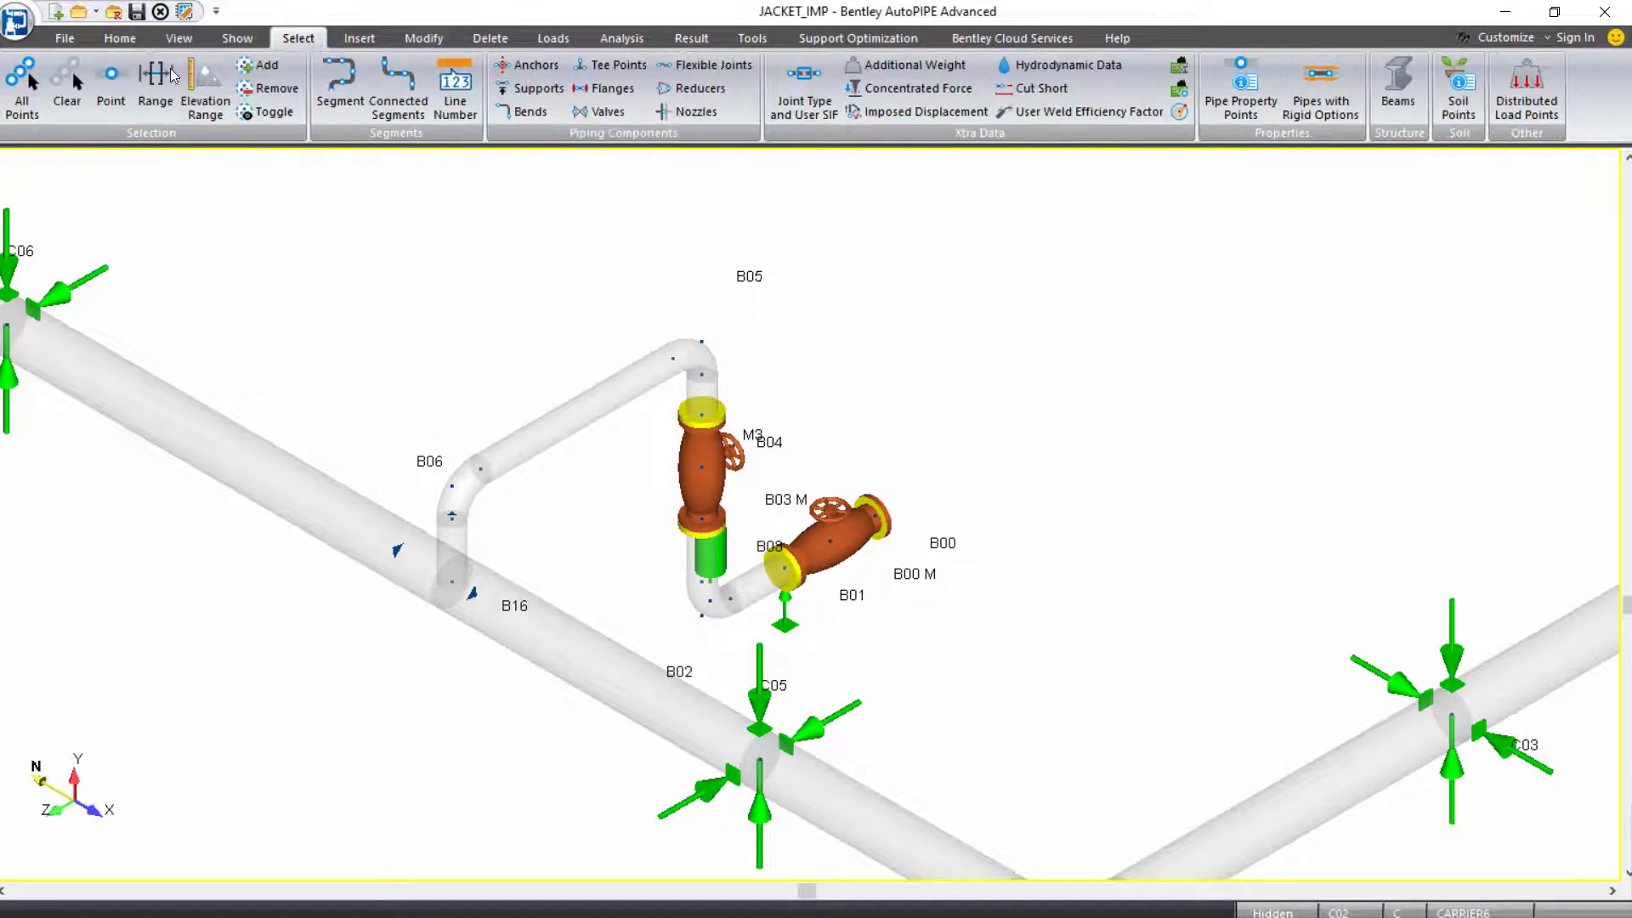
left_click(69, 102)
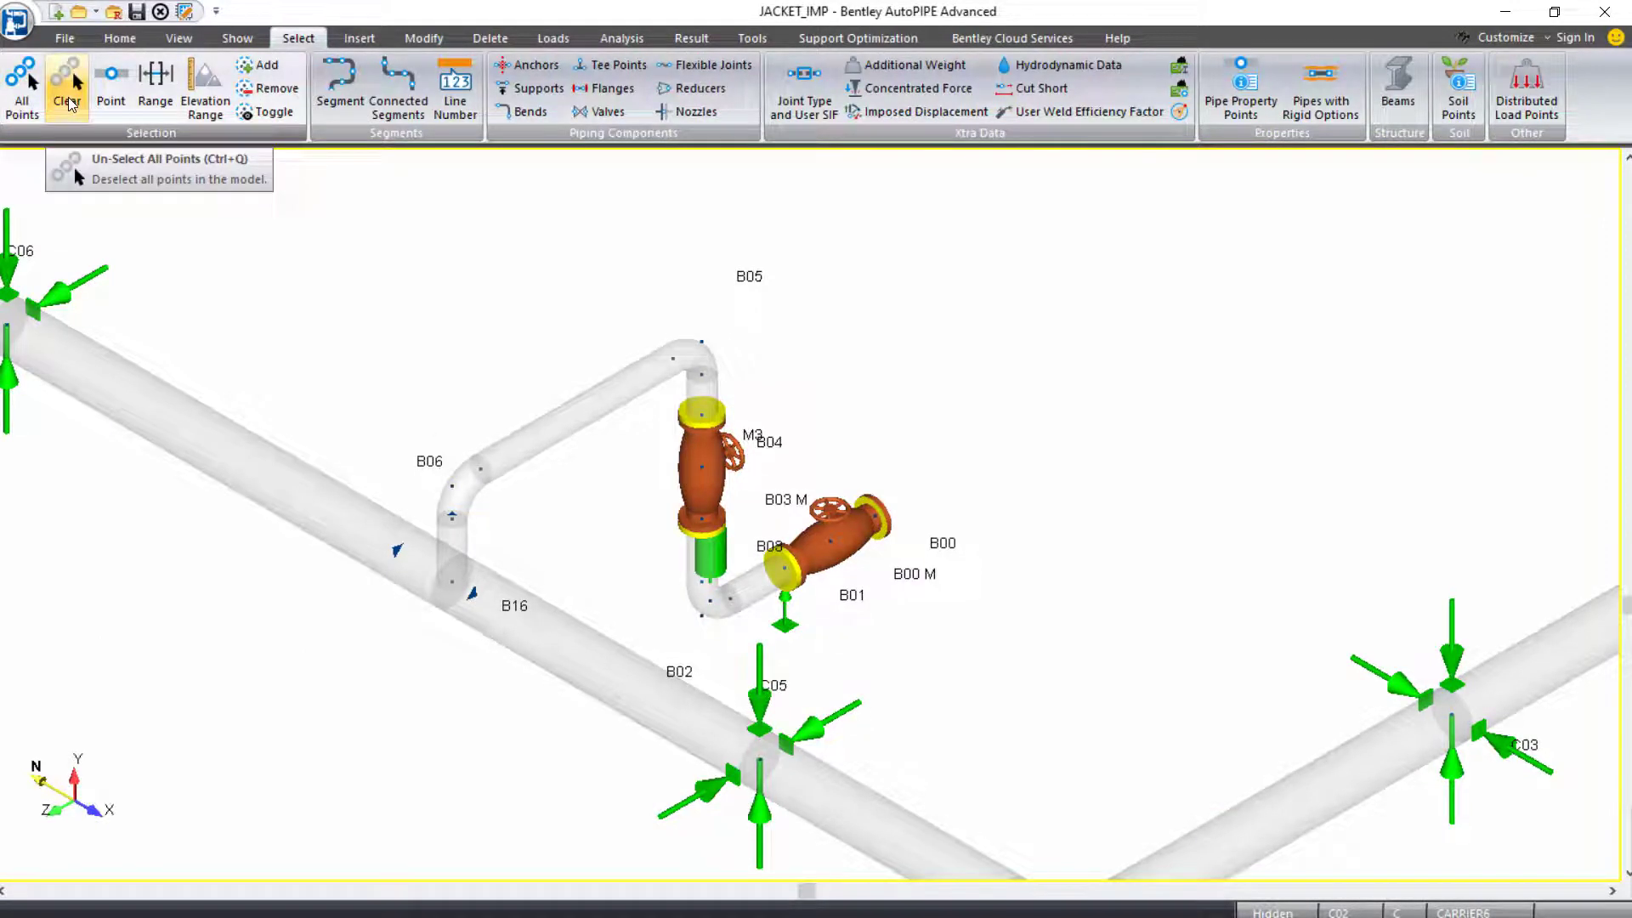
left_click(155, 89)
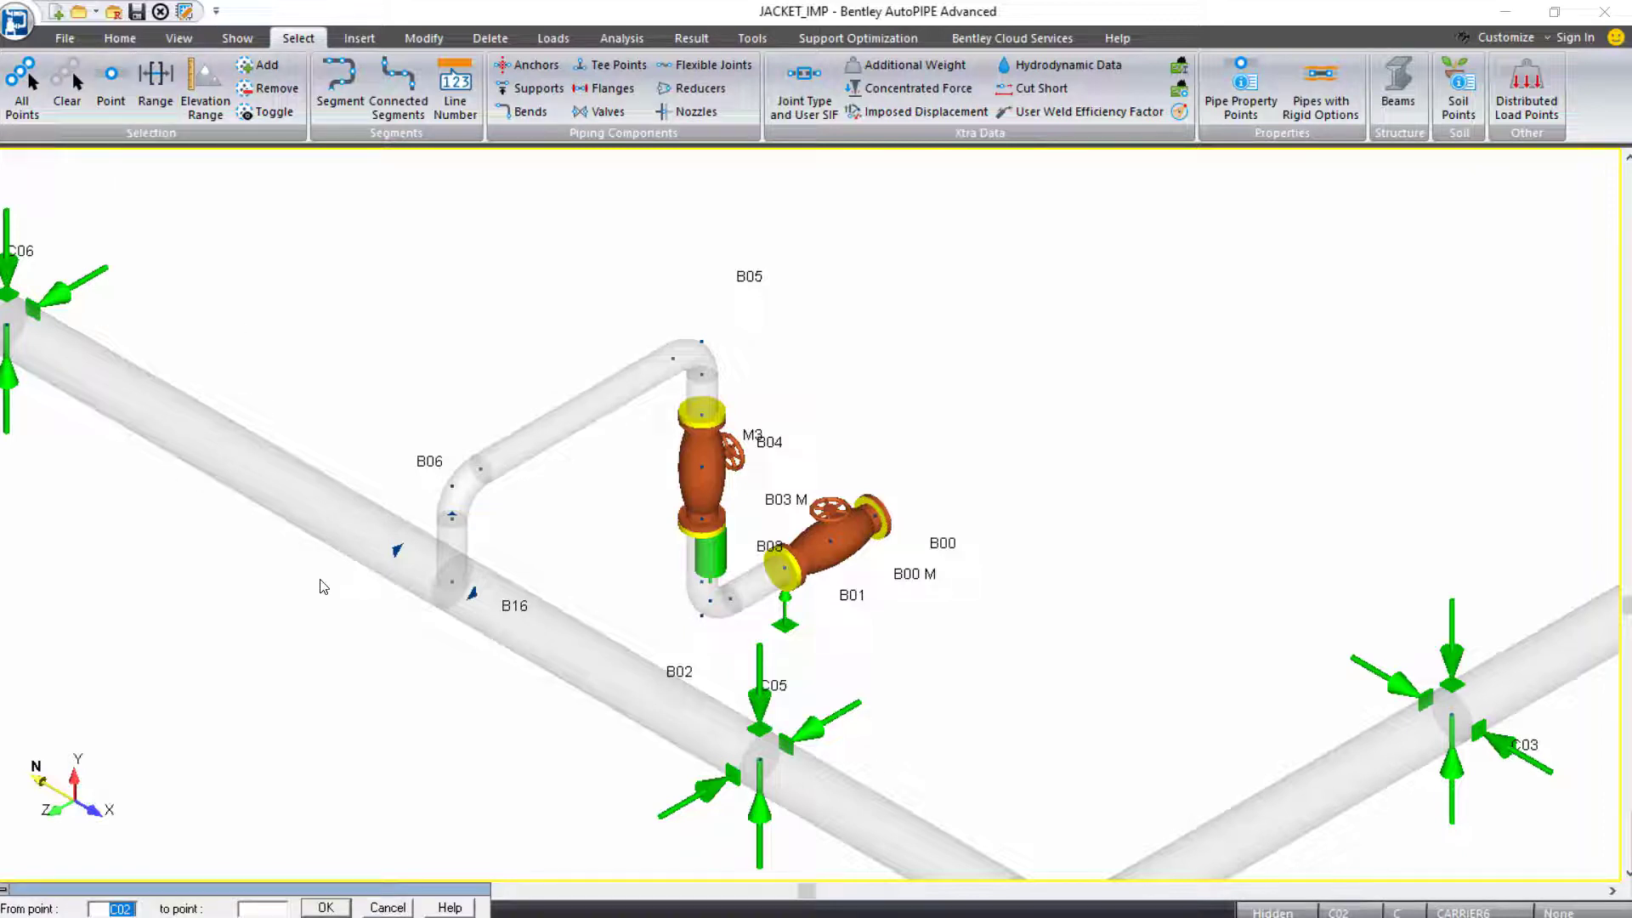
type("B00")
key("Tab")
type("B04")
key("Return")
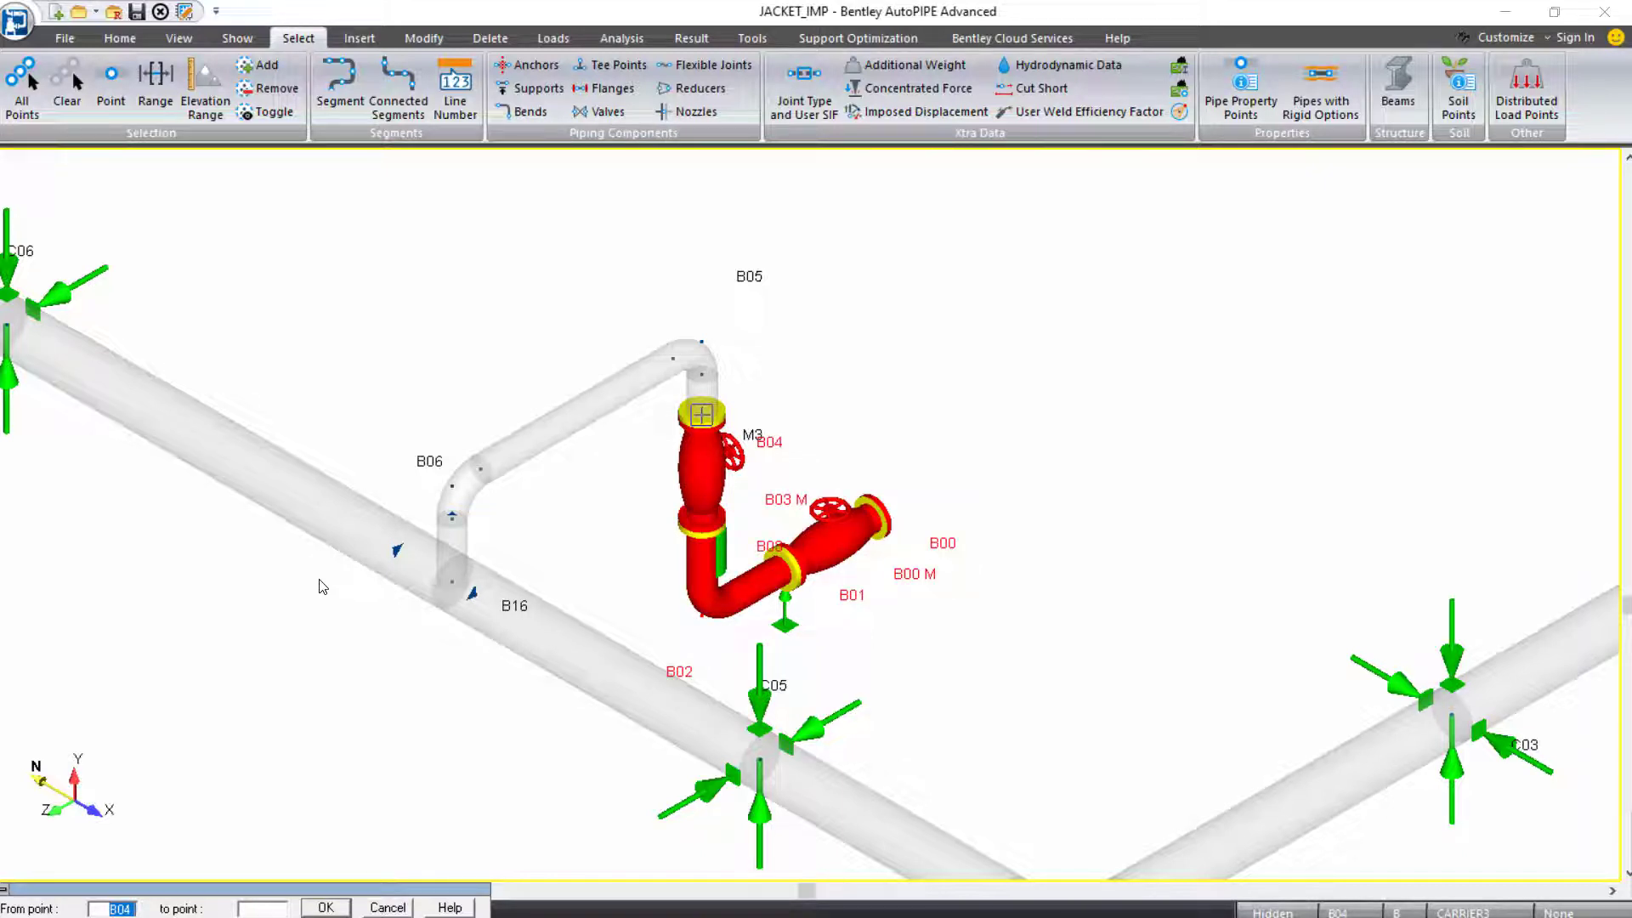
left_click(326, 907)
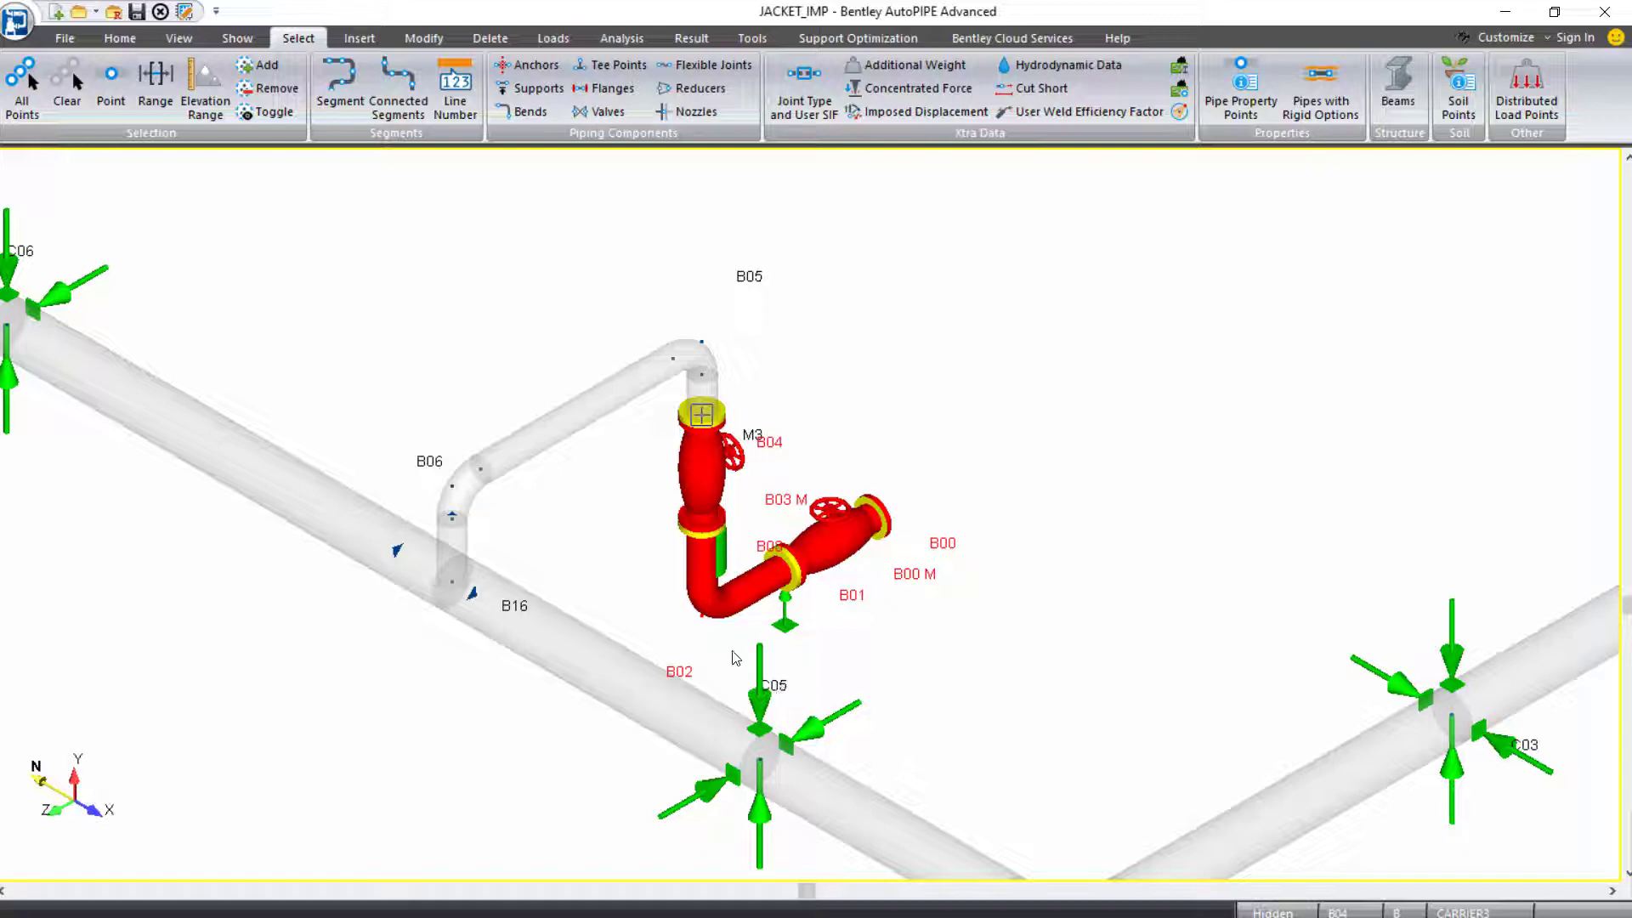
left_click(441, 39)
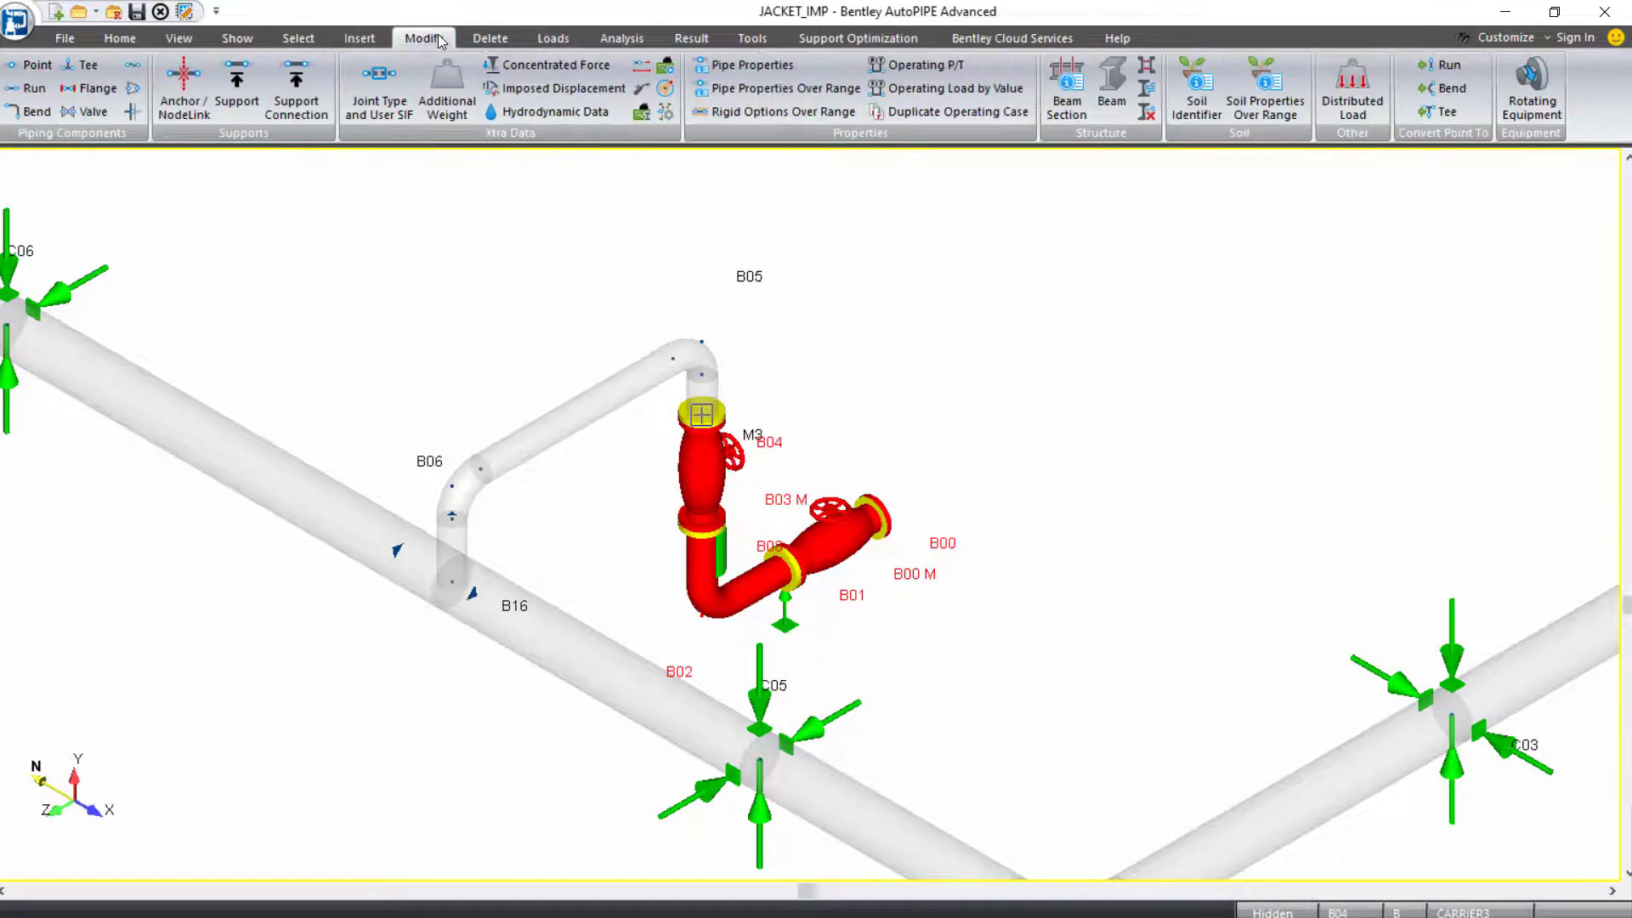
Set the B00–B04 range to C3INS pipe with 4-inch Calc insulation and acknowledge the valve note.
left_click(814, 89)
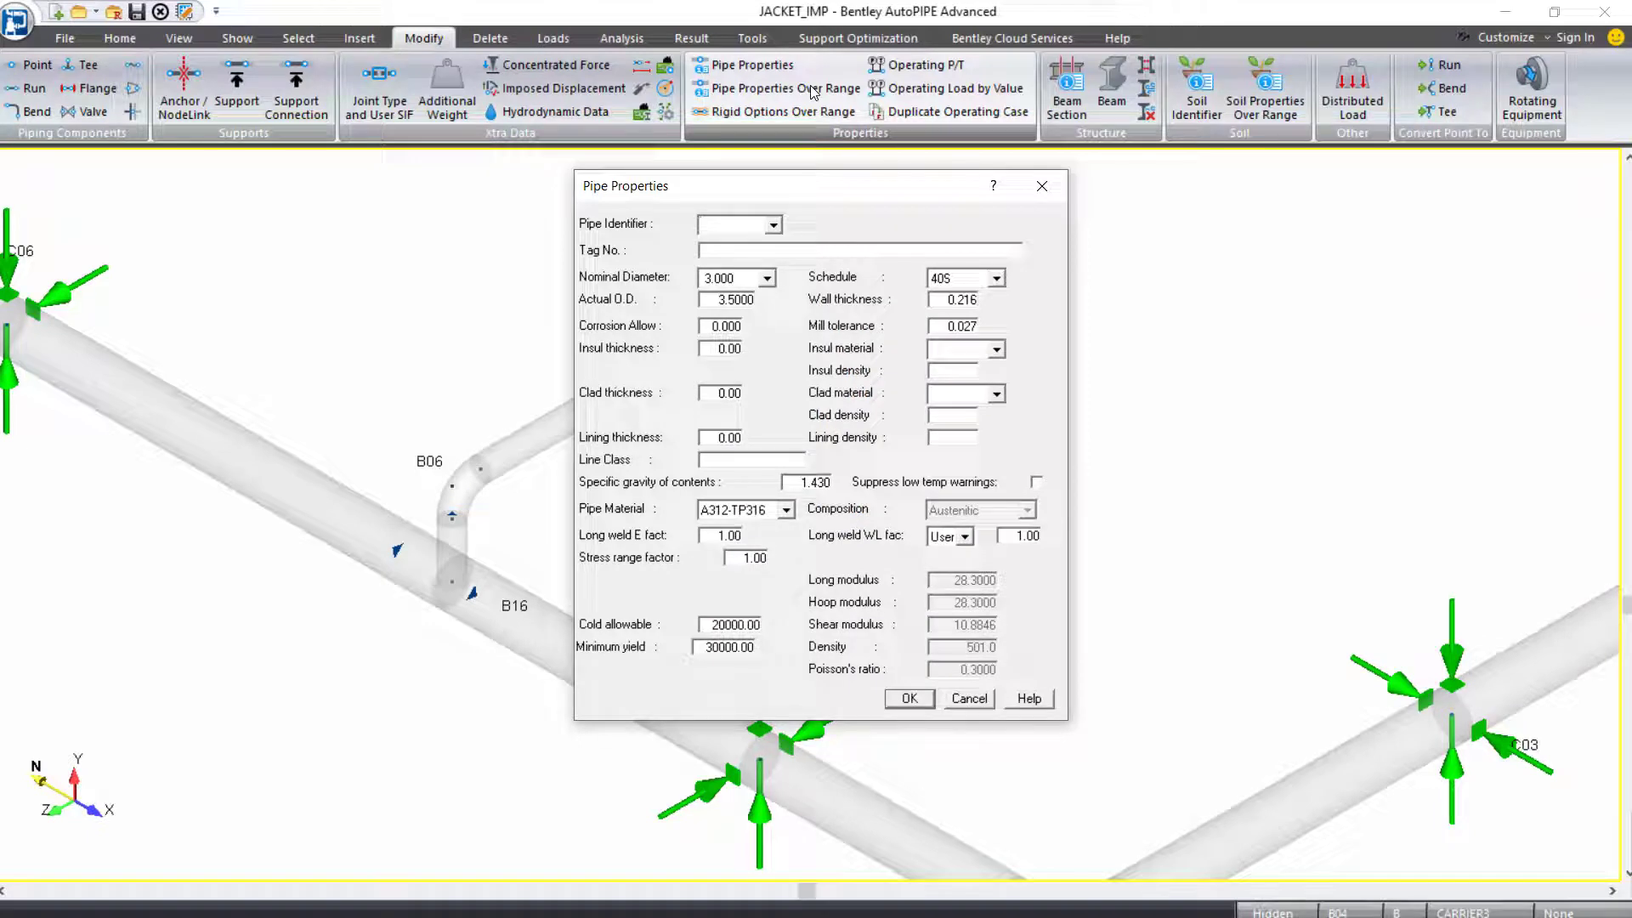
type("C3INS")
key("Tab")
key("Tab")
key("Tab")
key("Tab")
key("Tab")
key("Tab")
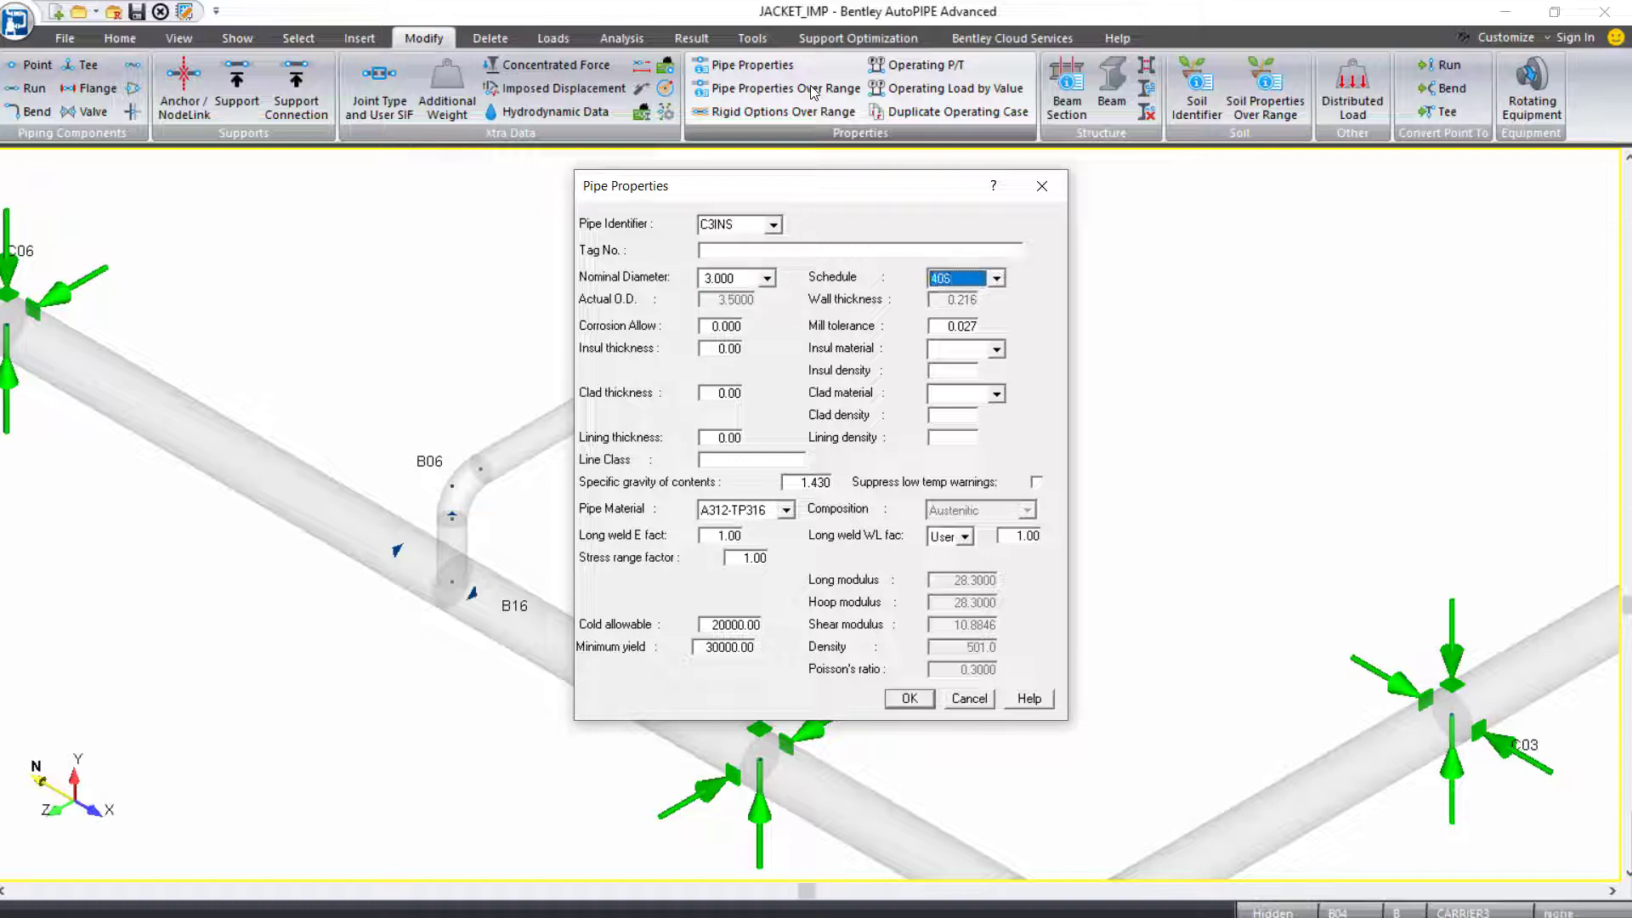
type("4")
key("Tab")
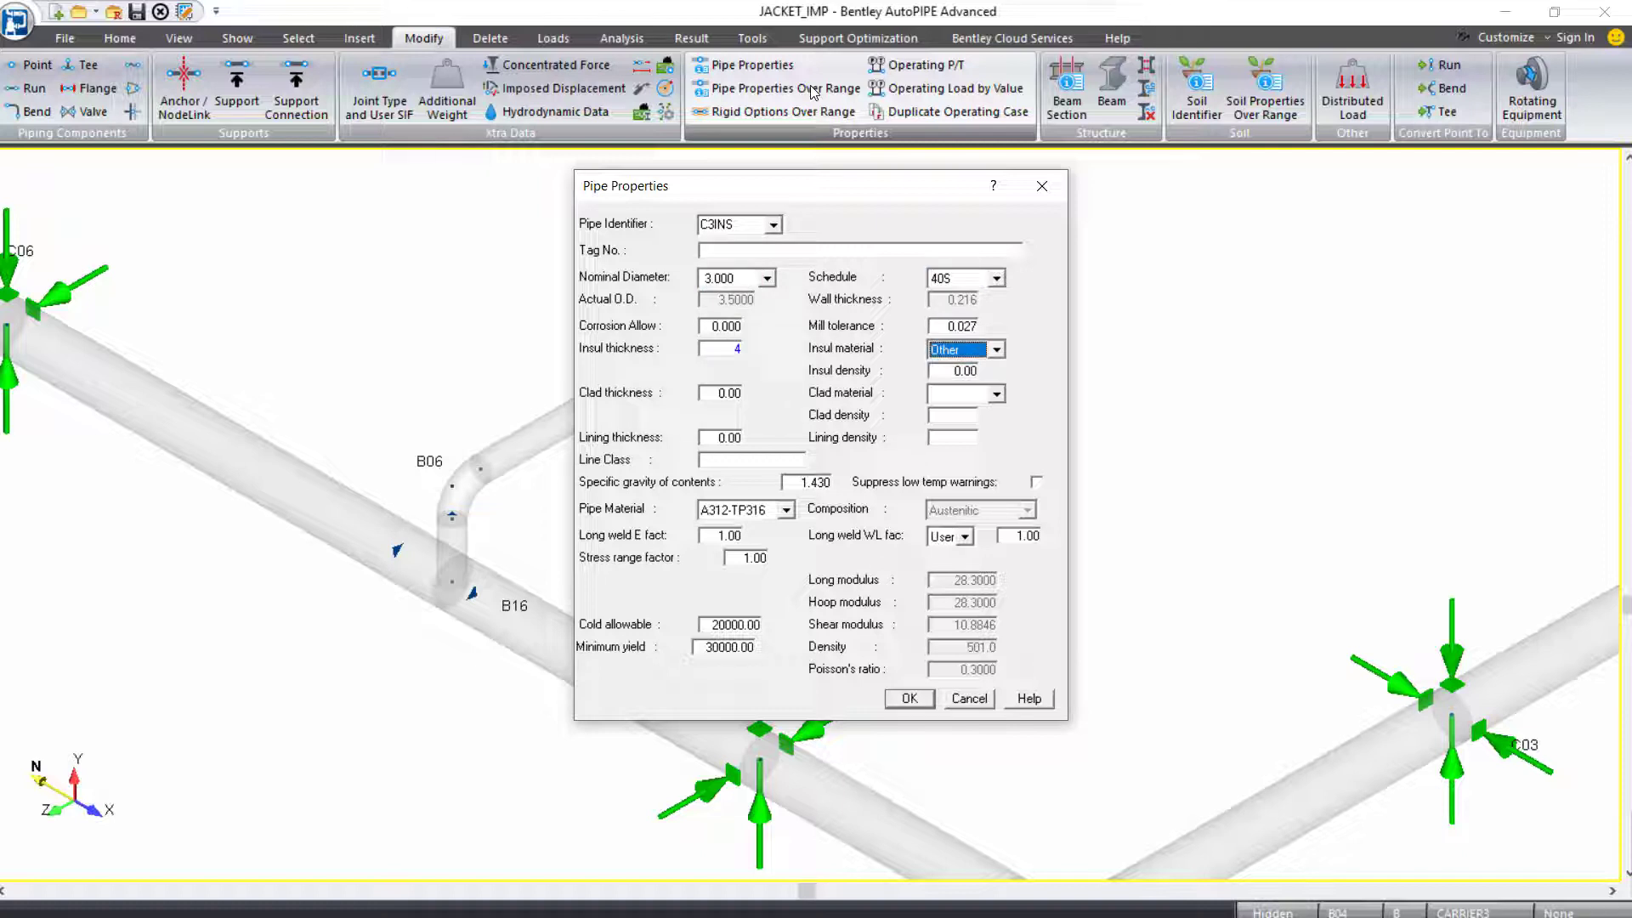
left_click(996, 349)
scroll(986, 385, "up", 1)
left_click(943, 369)
key("Tab")
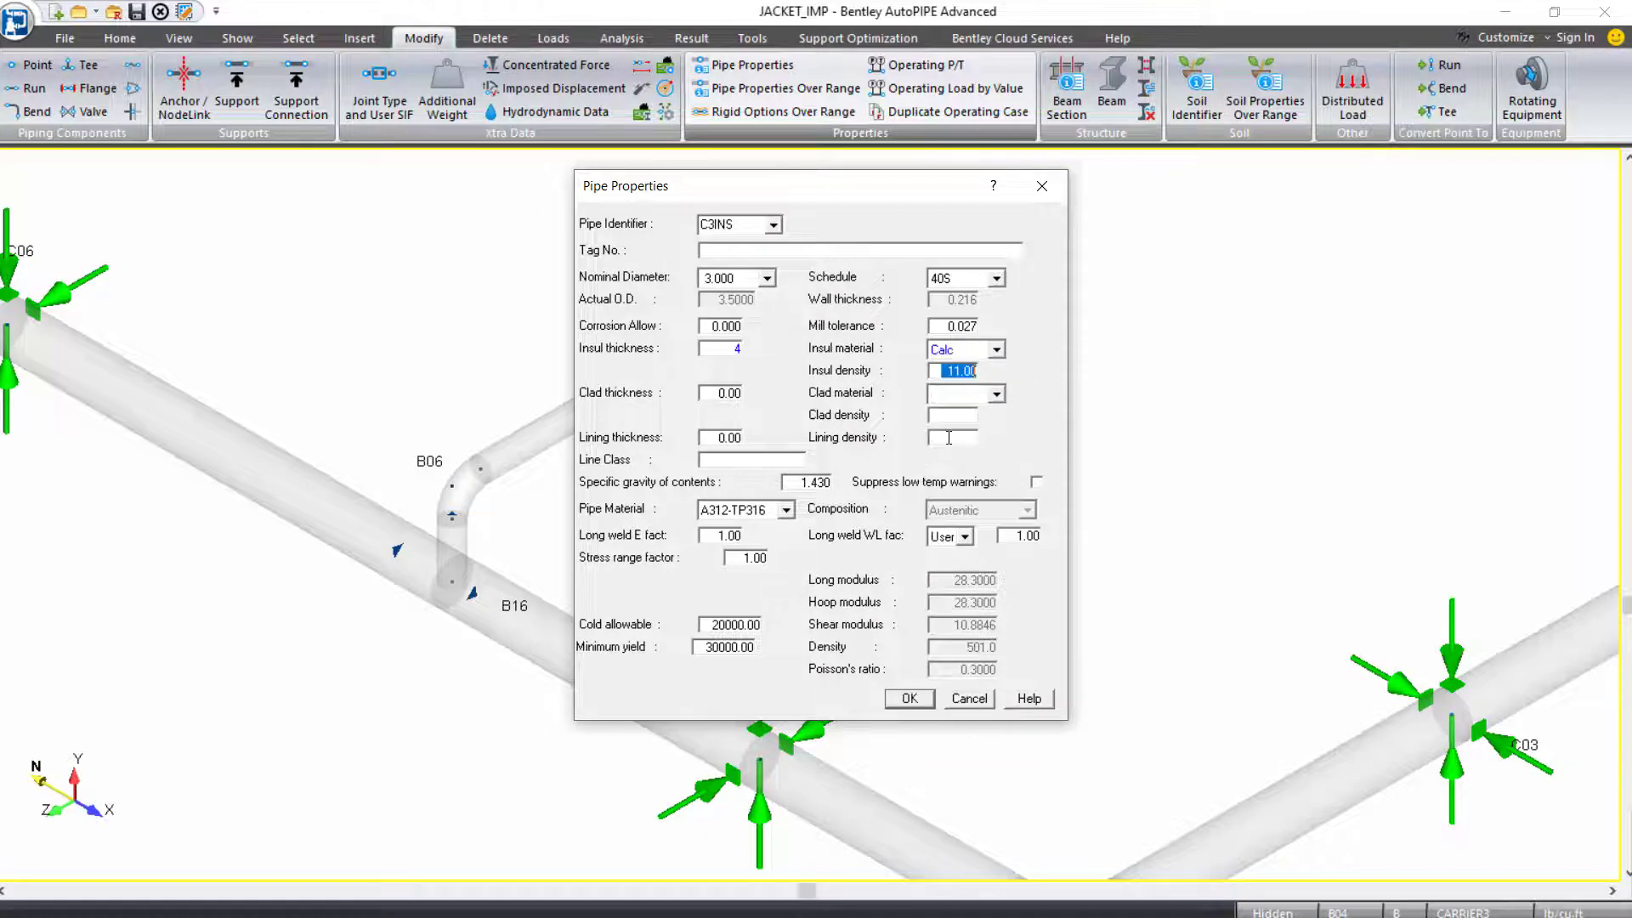
key("Tab")
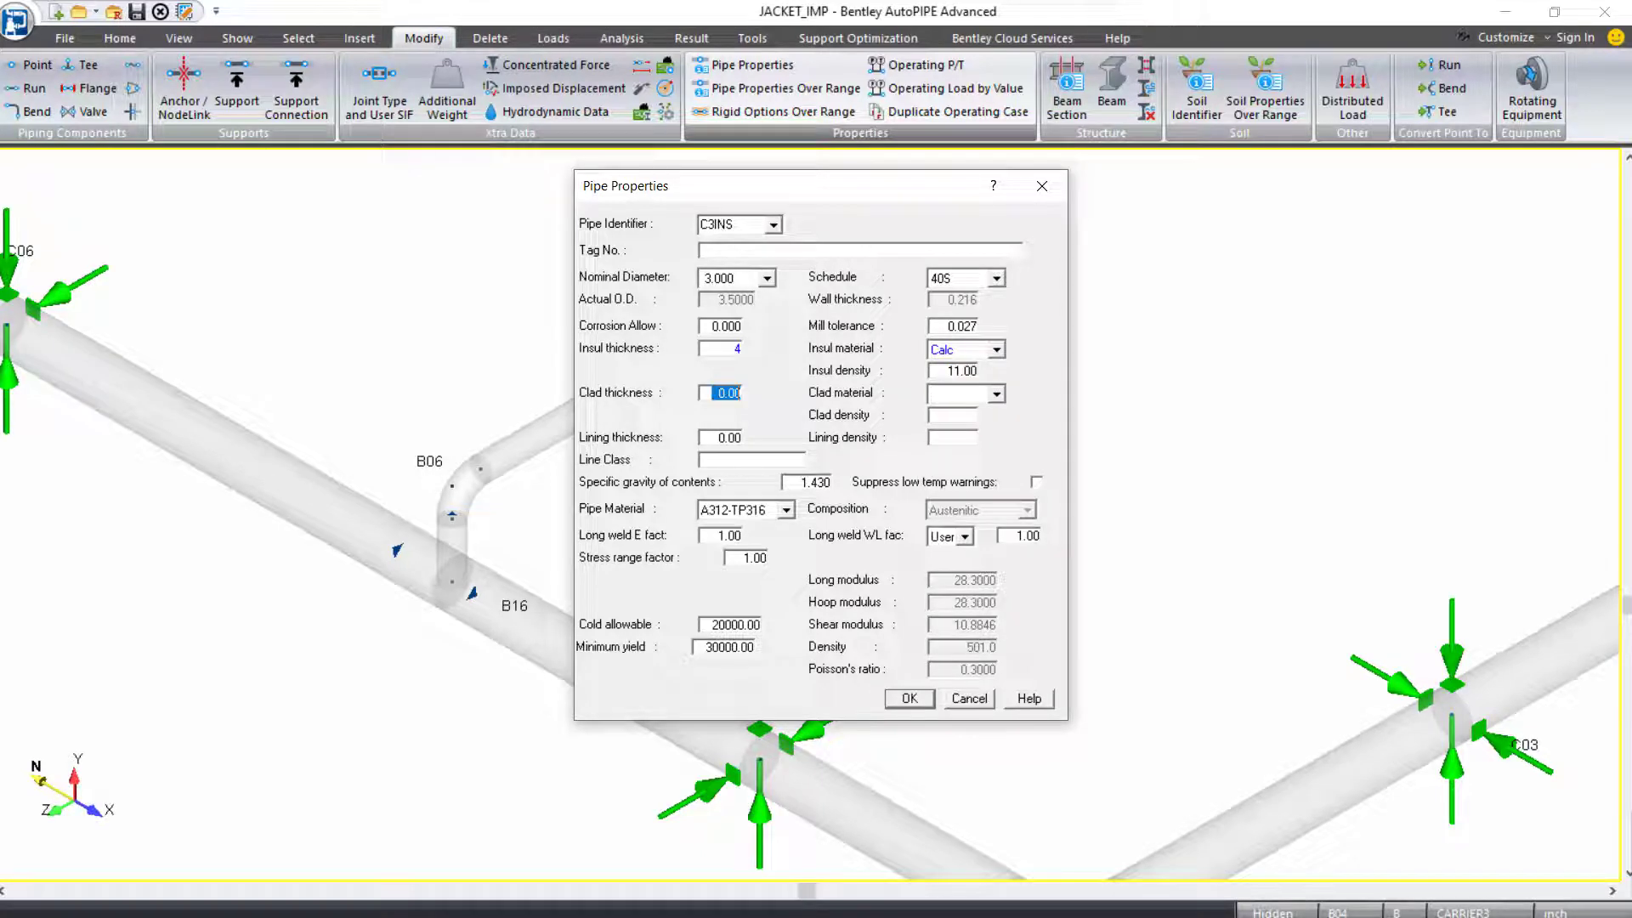
left_click(911, 700)
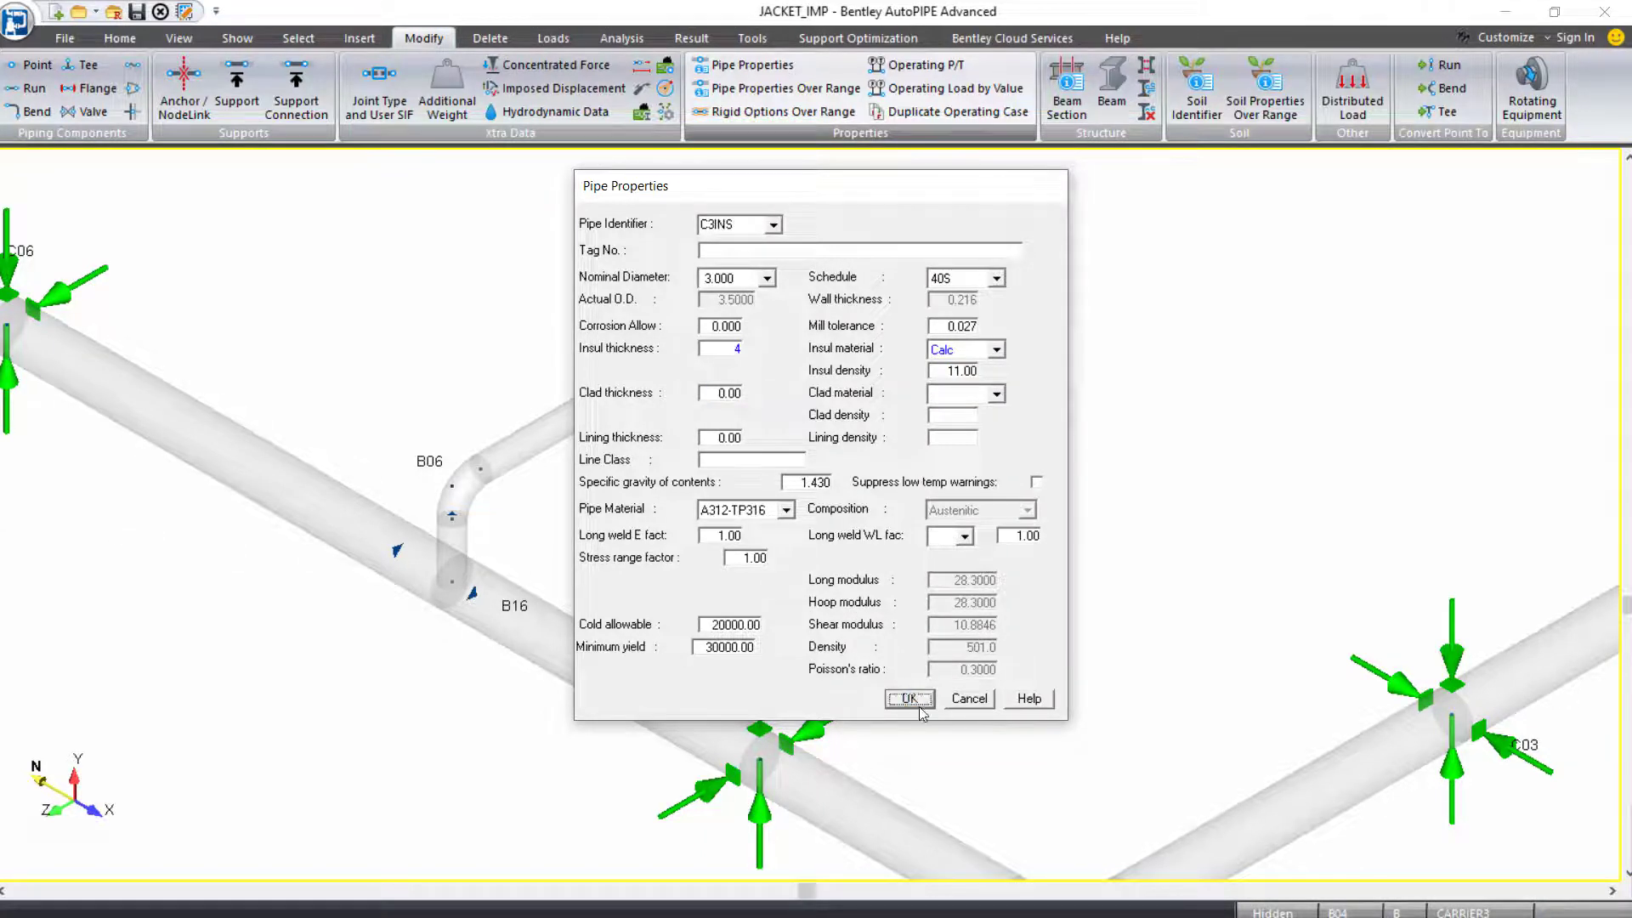
left_click(961, 513)
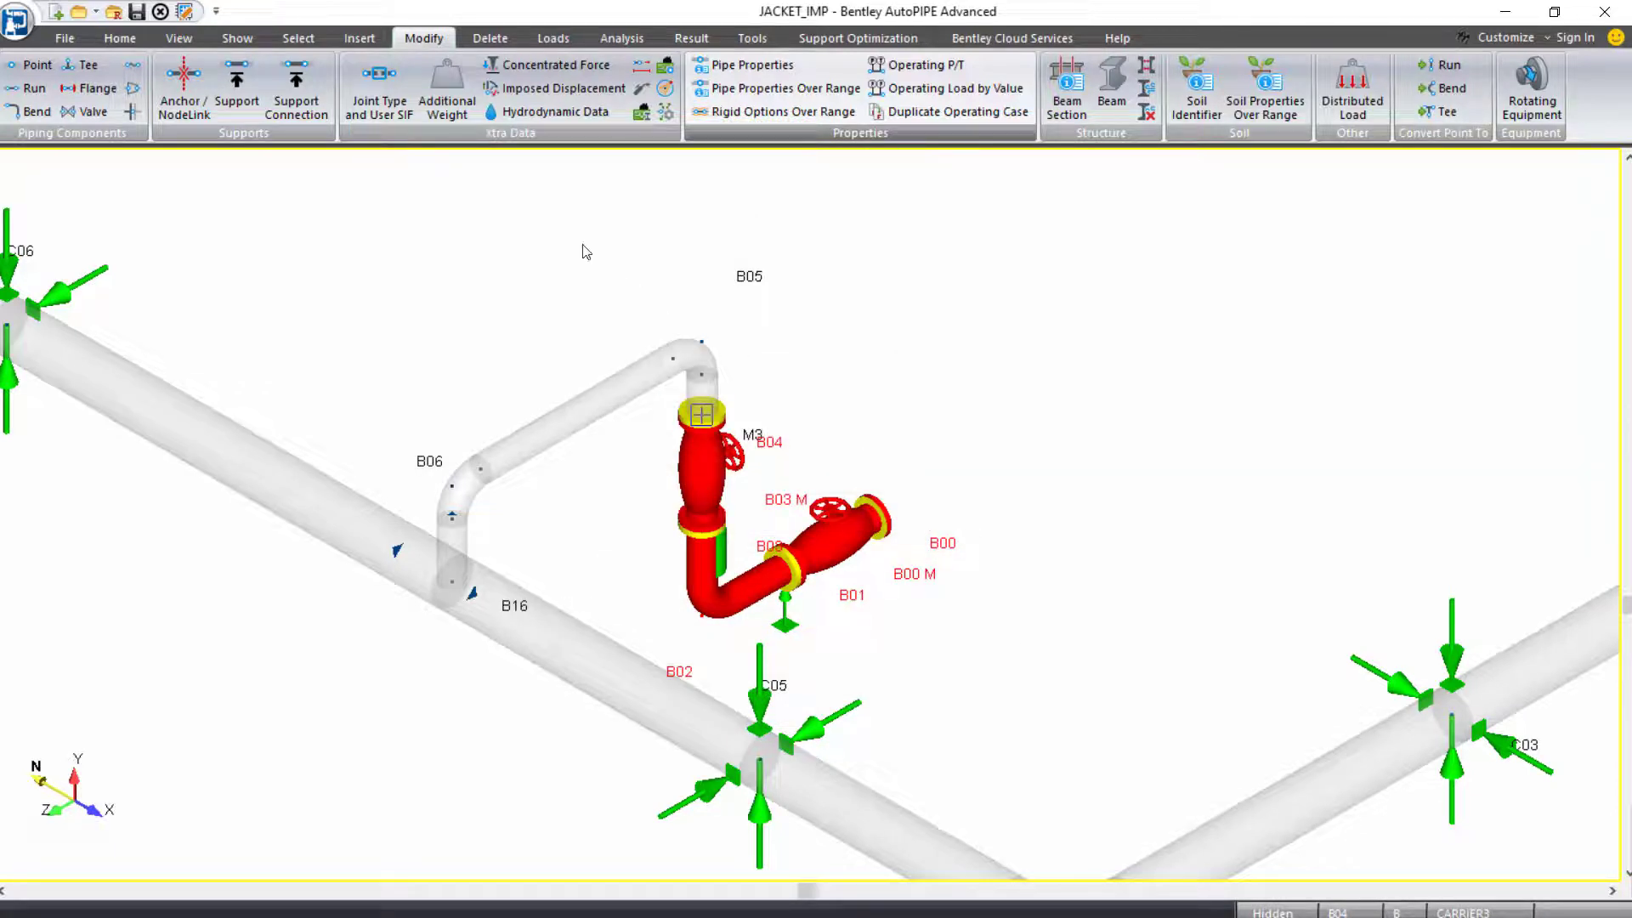
Clear the selection, zoom to extents, and show the Pipe Insulation colour plot.
left_click(297, 39)
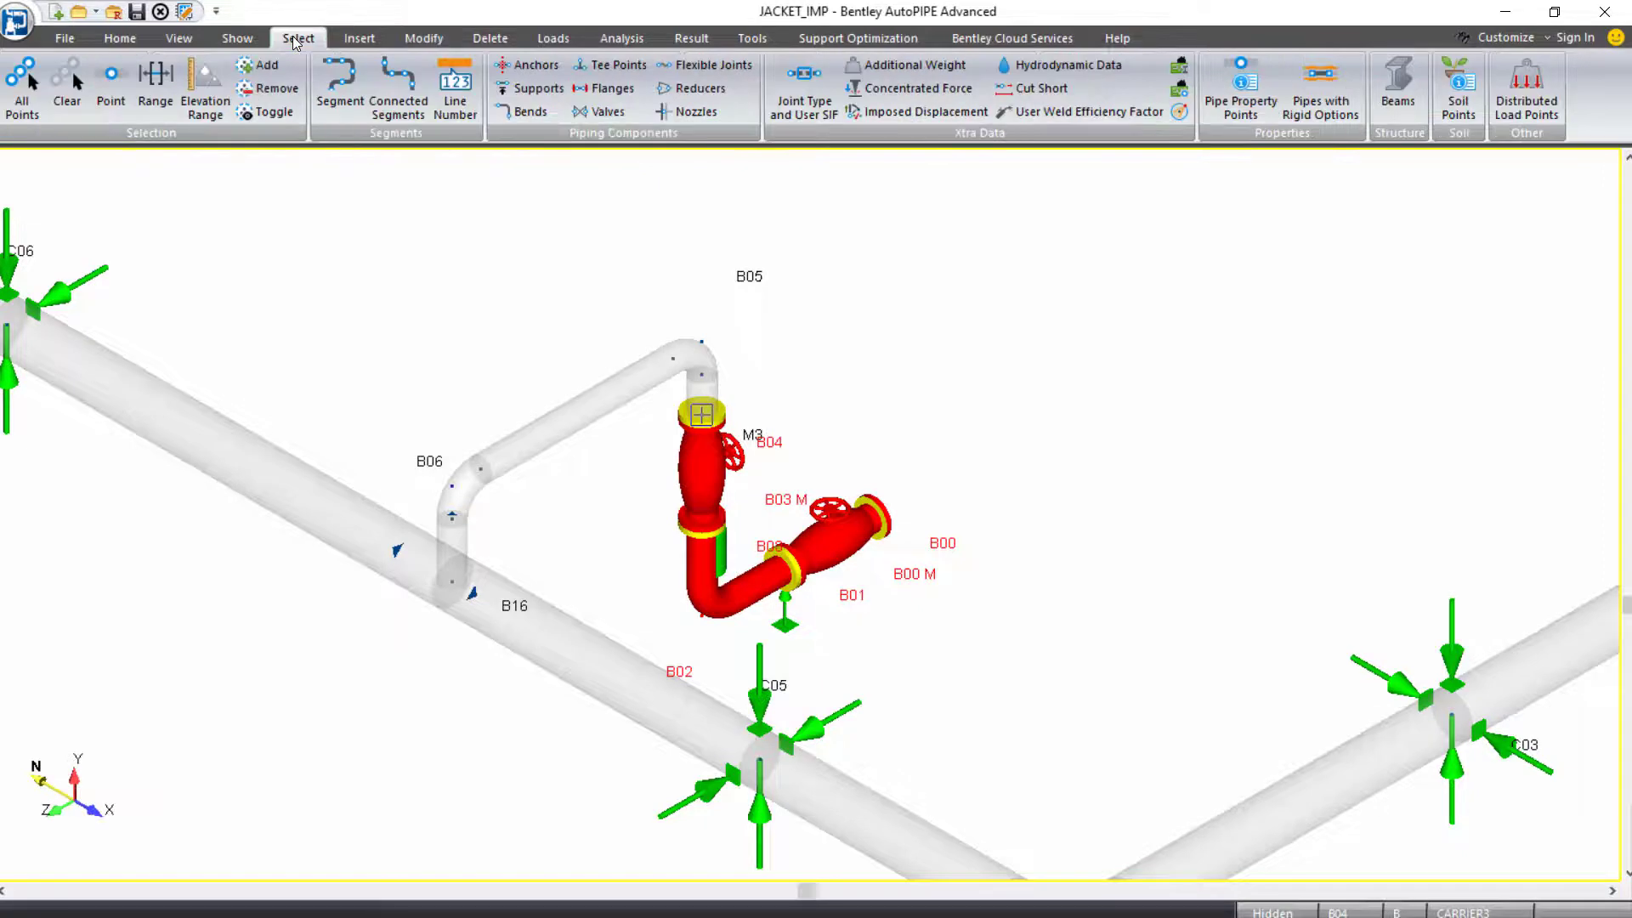
left_click(67, 86)
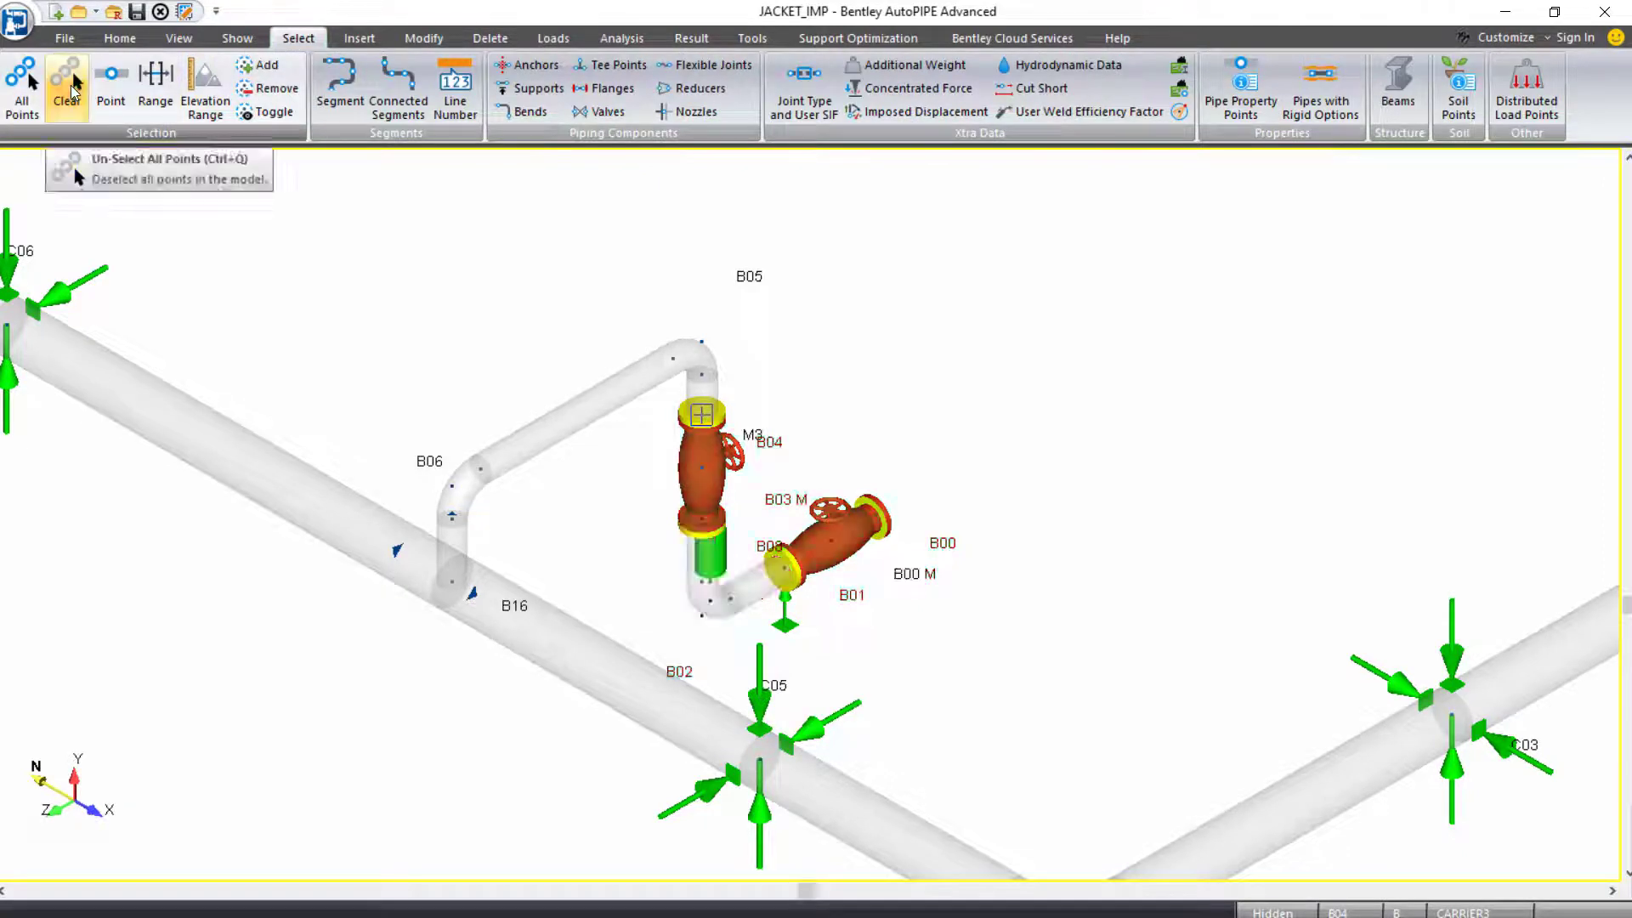
left_click(178, 39)
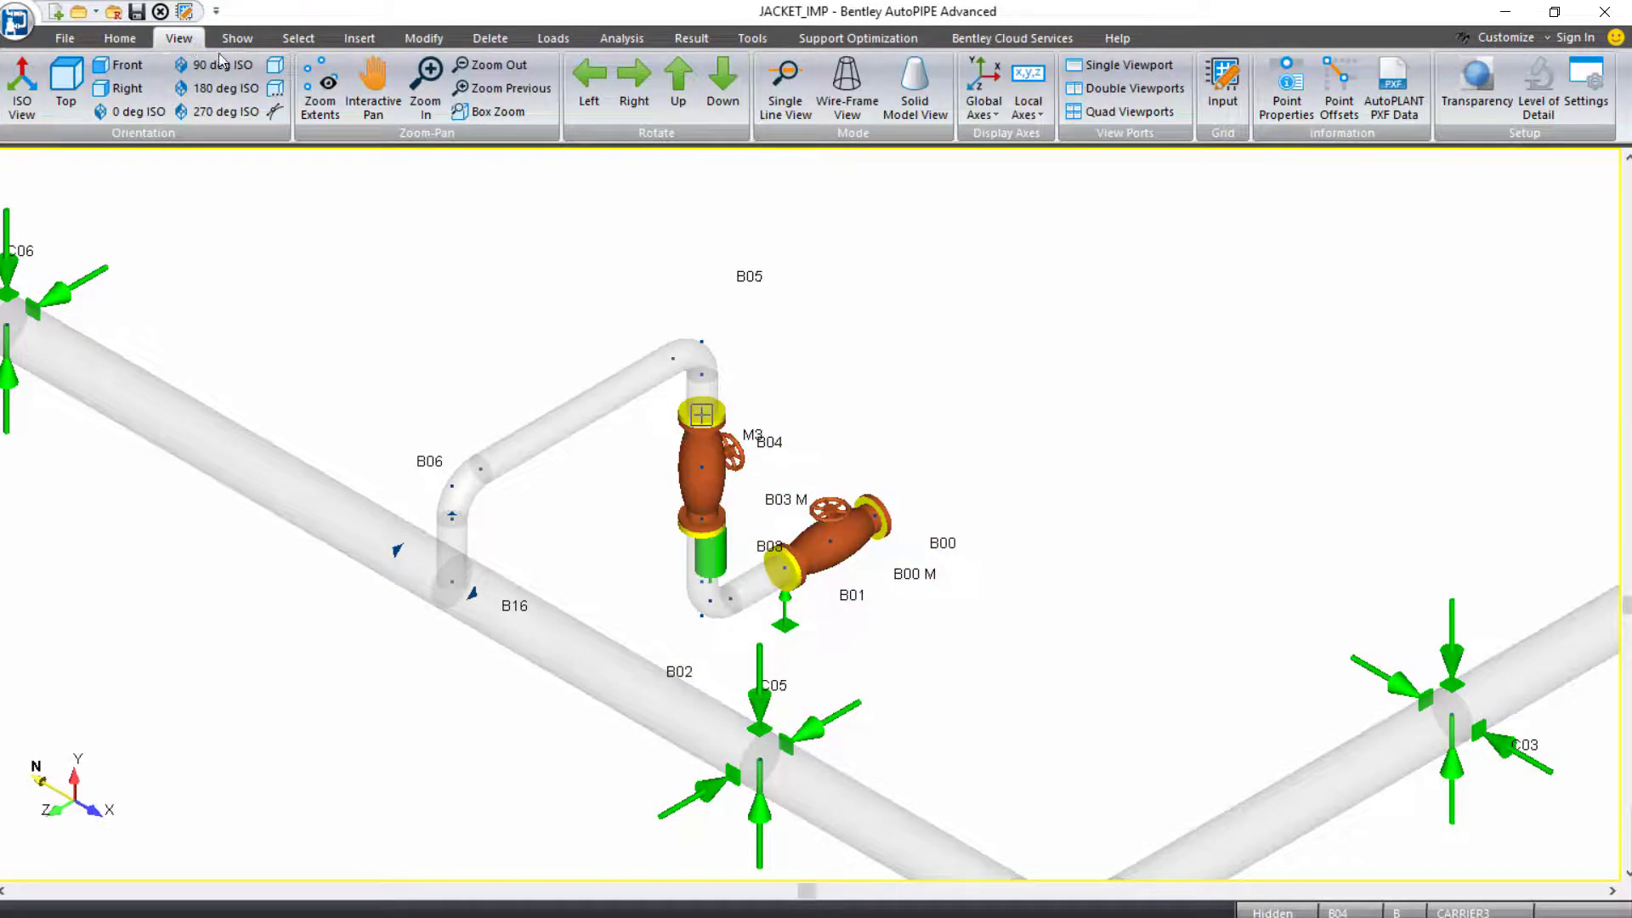
left_click(274, 65)
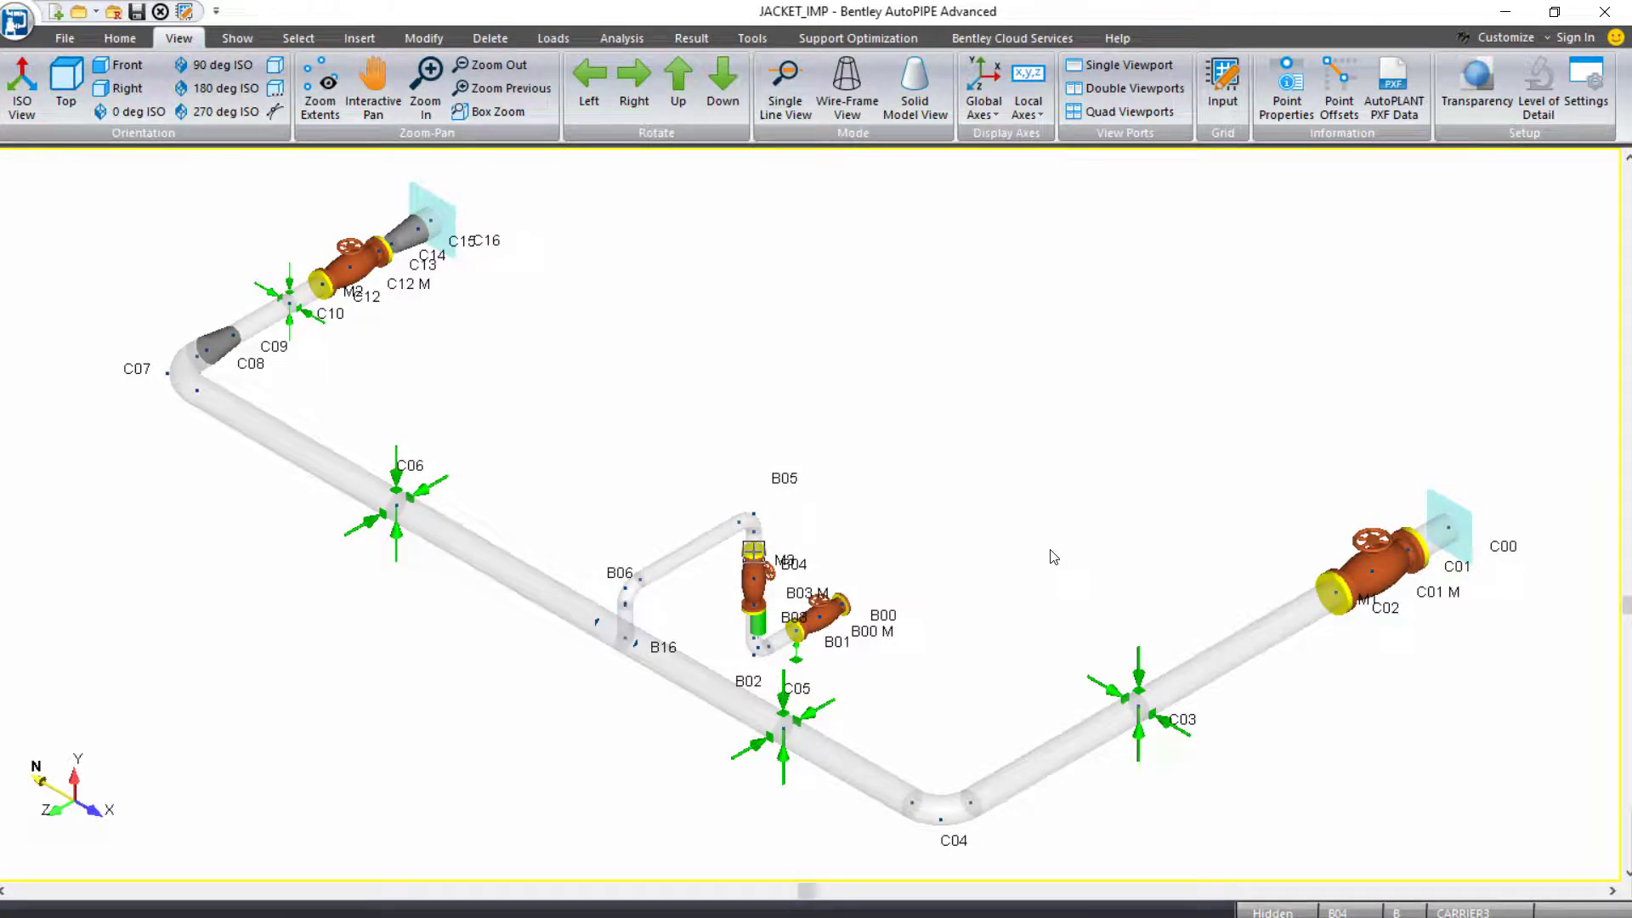
left_click(247, 43)
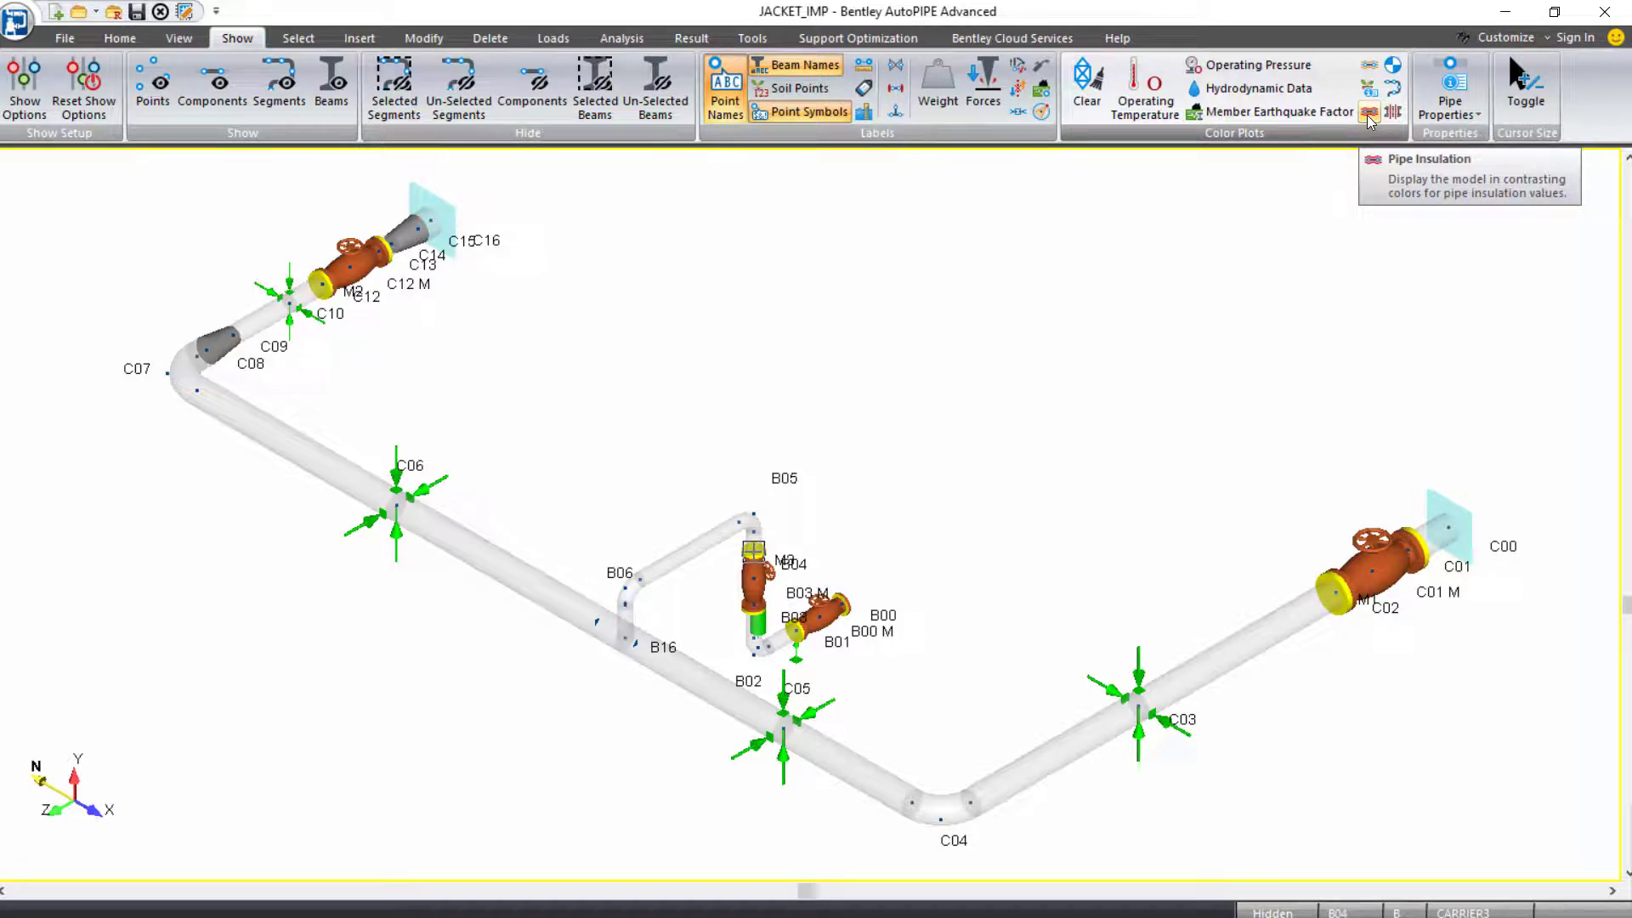
left_click(1370, 113)
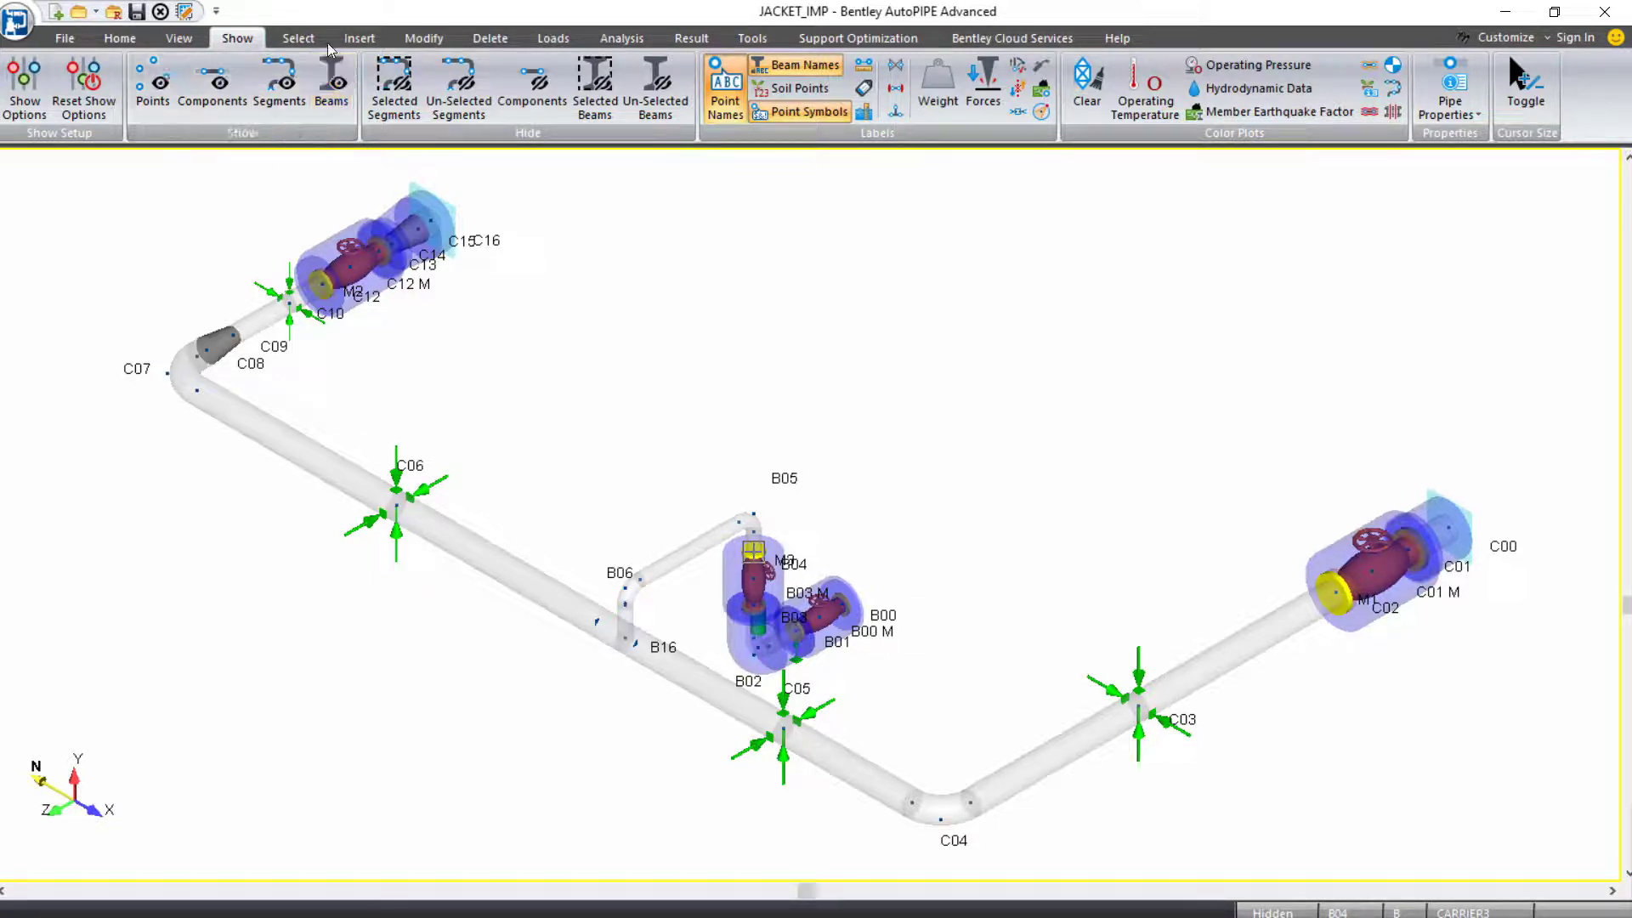
Open the Input Grid's Pipe Properties table and highlight the C4INS, C6INS, C3INS, JACKET8 and JACKET4 pipes.
left_click(184, 11)
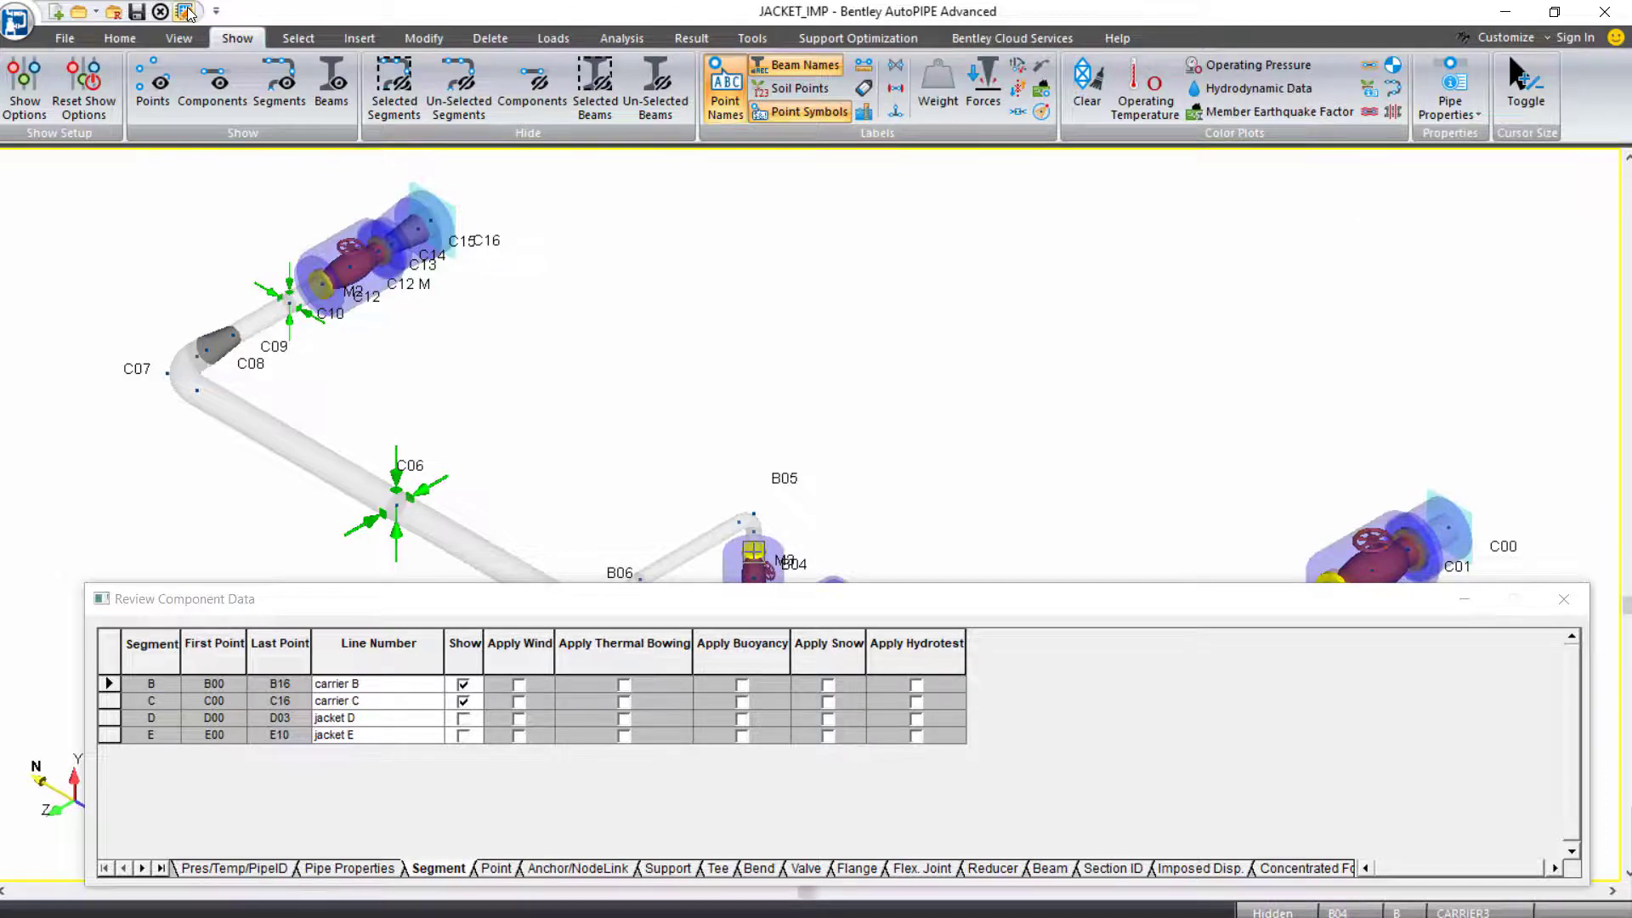
left_click(340, 868)
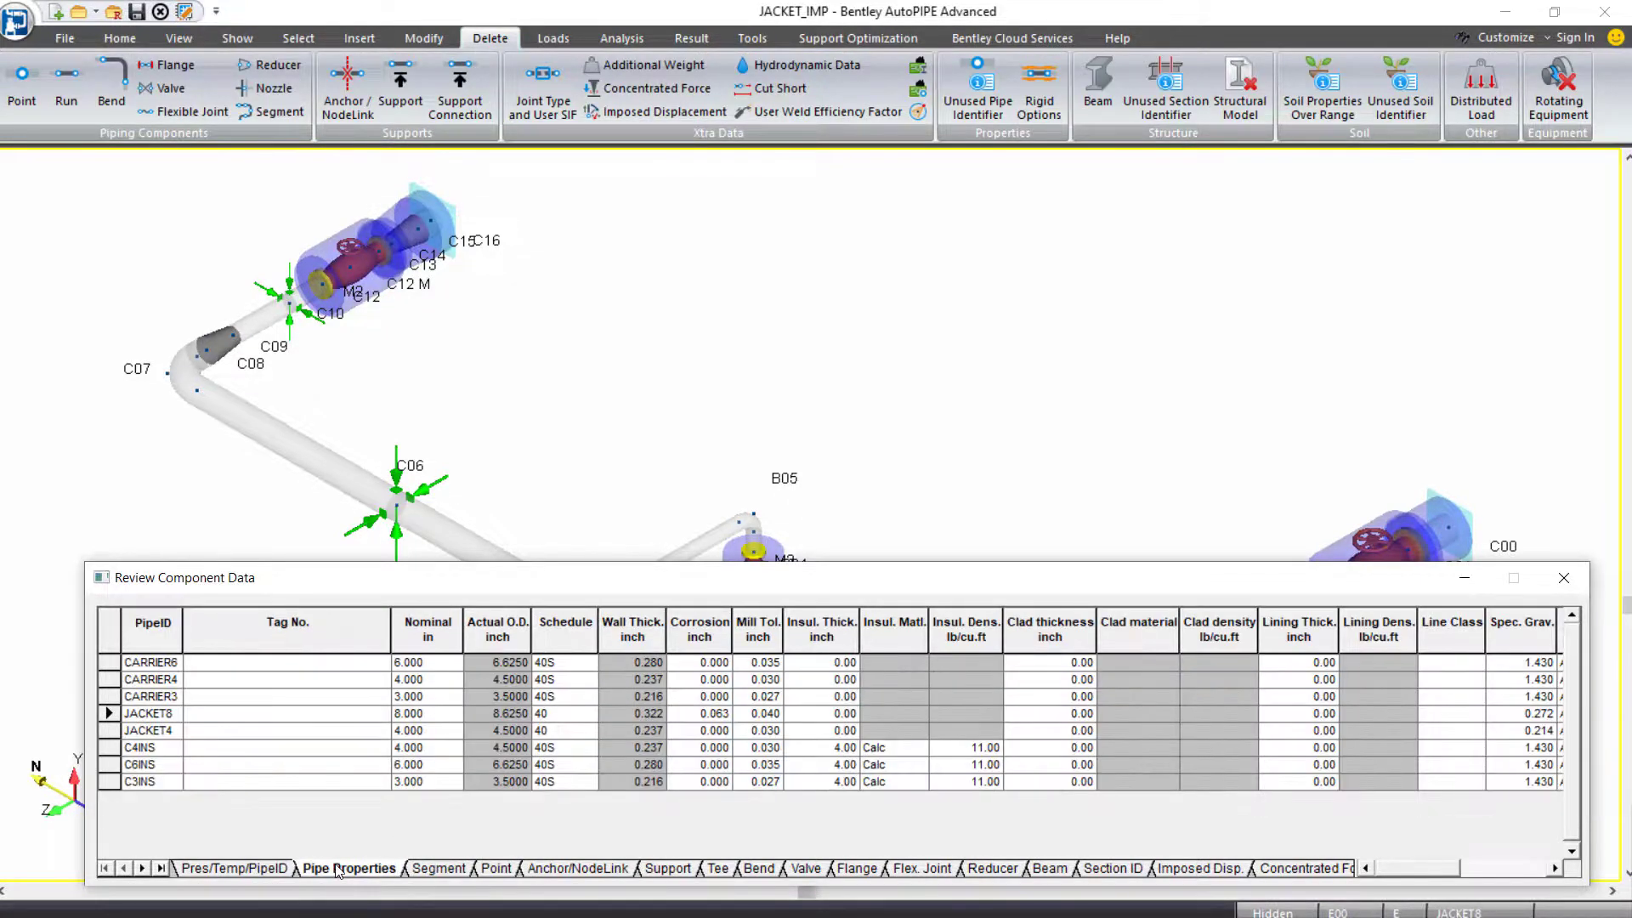
left_click(126, 754)
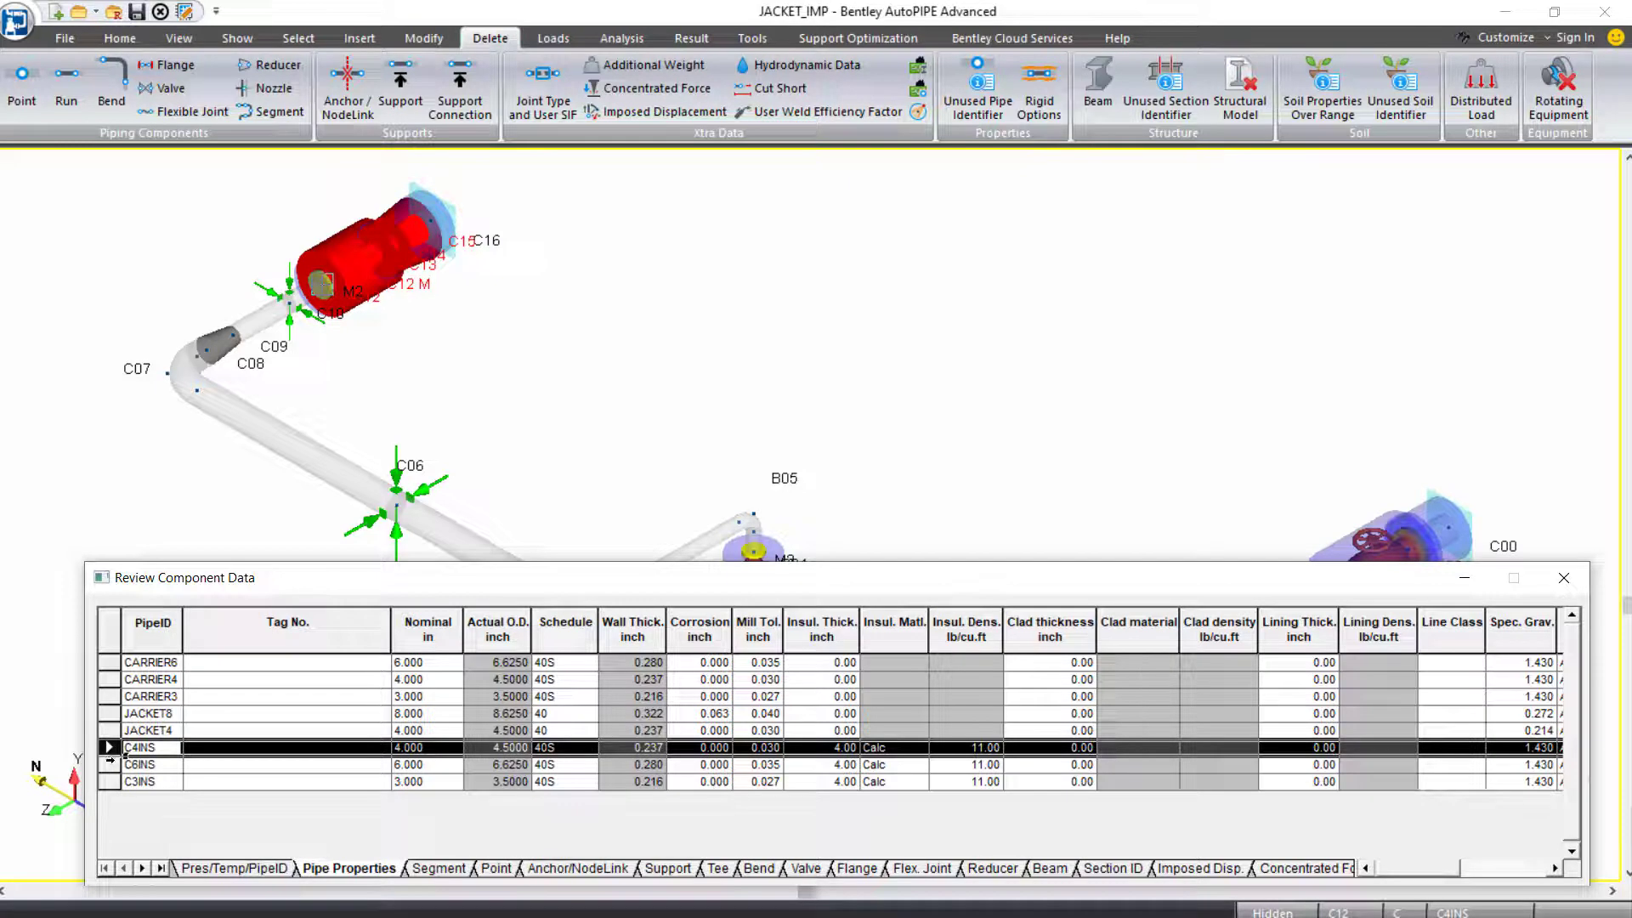
left_click(109, 764)
left_click(111, 781)
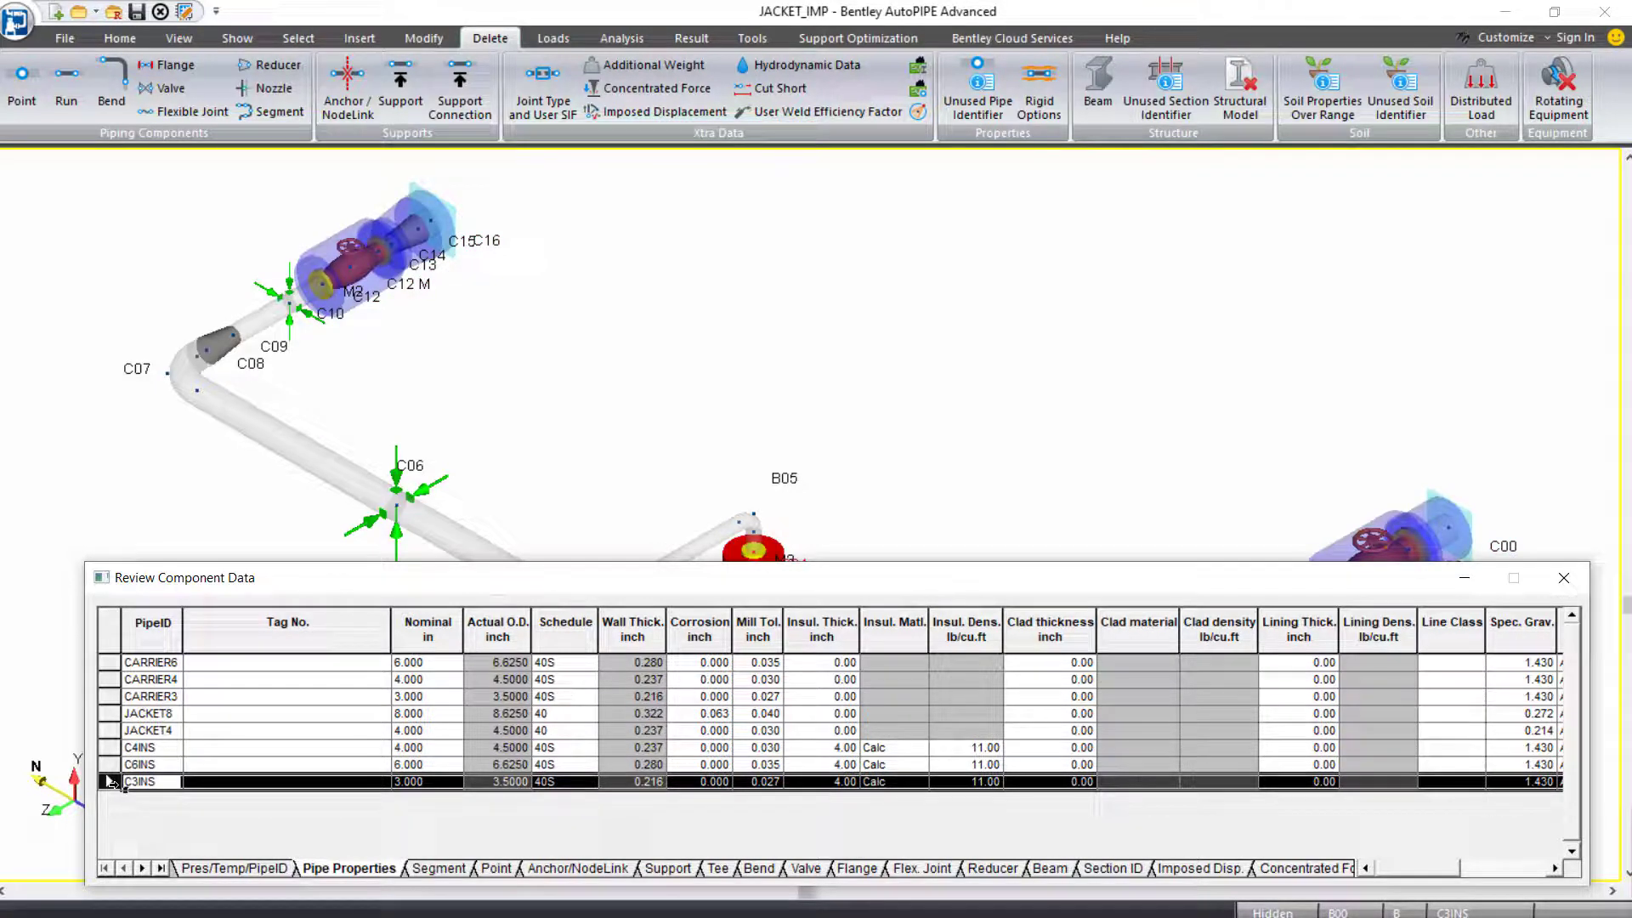
left_click(110, 716)
left_click(109, 730)
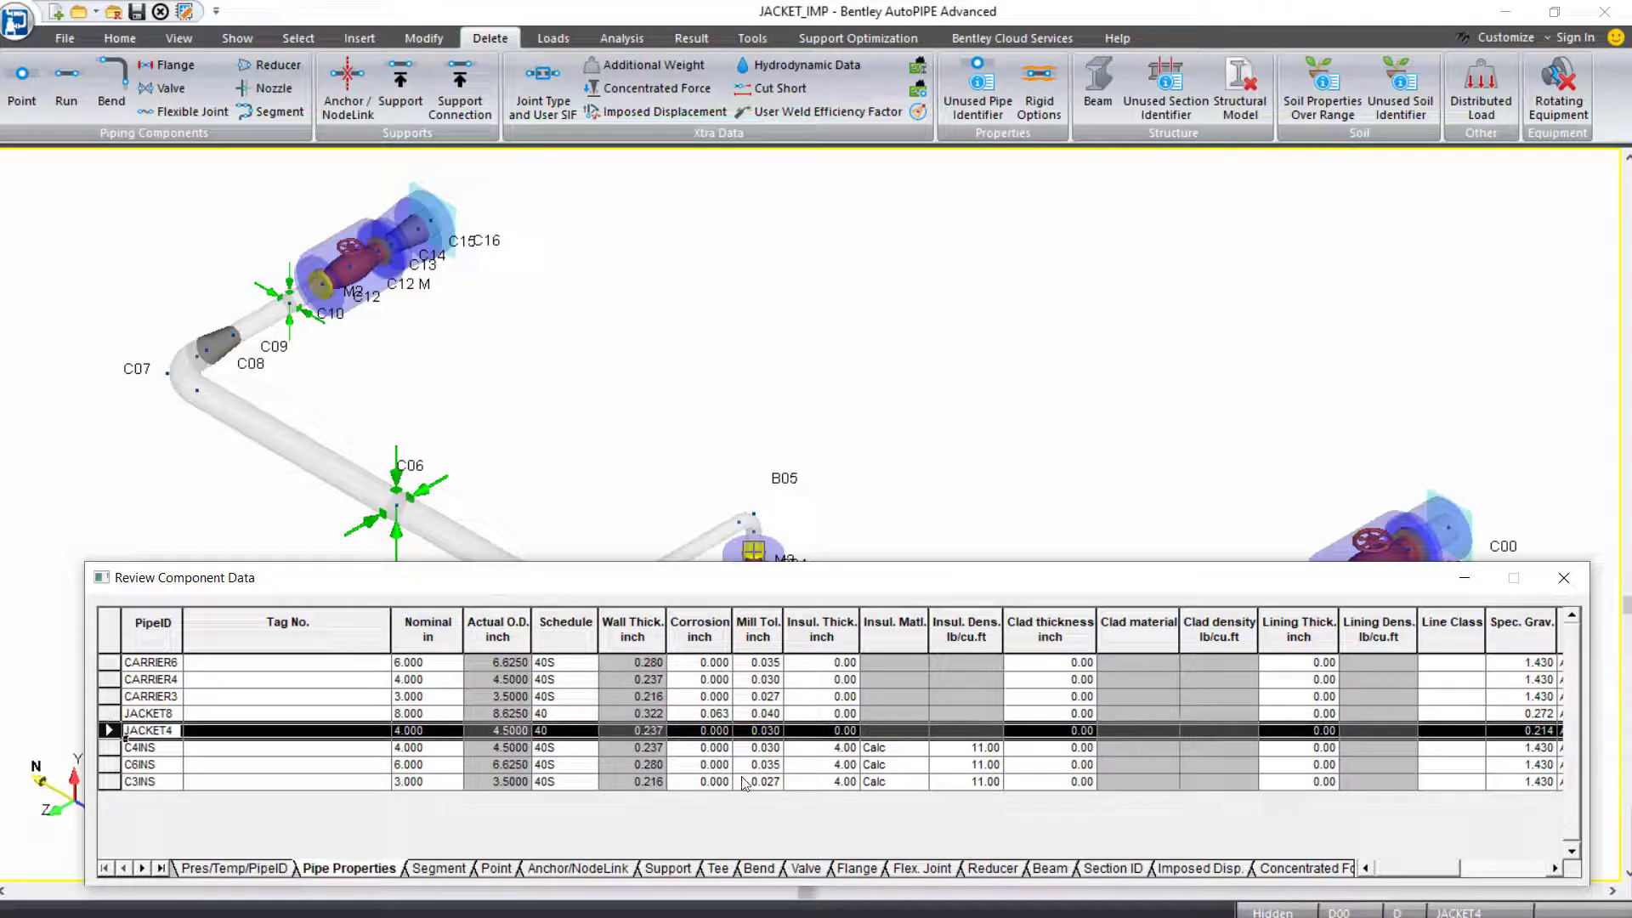
Fill 4.00-inch insulation thickness and Calc material into the JACKET4 and JACKET8 rows.
left_click(848, 730)
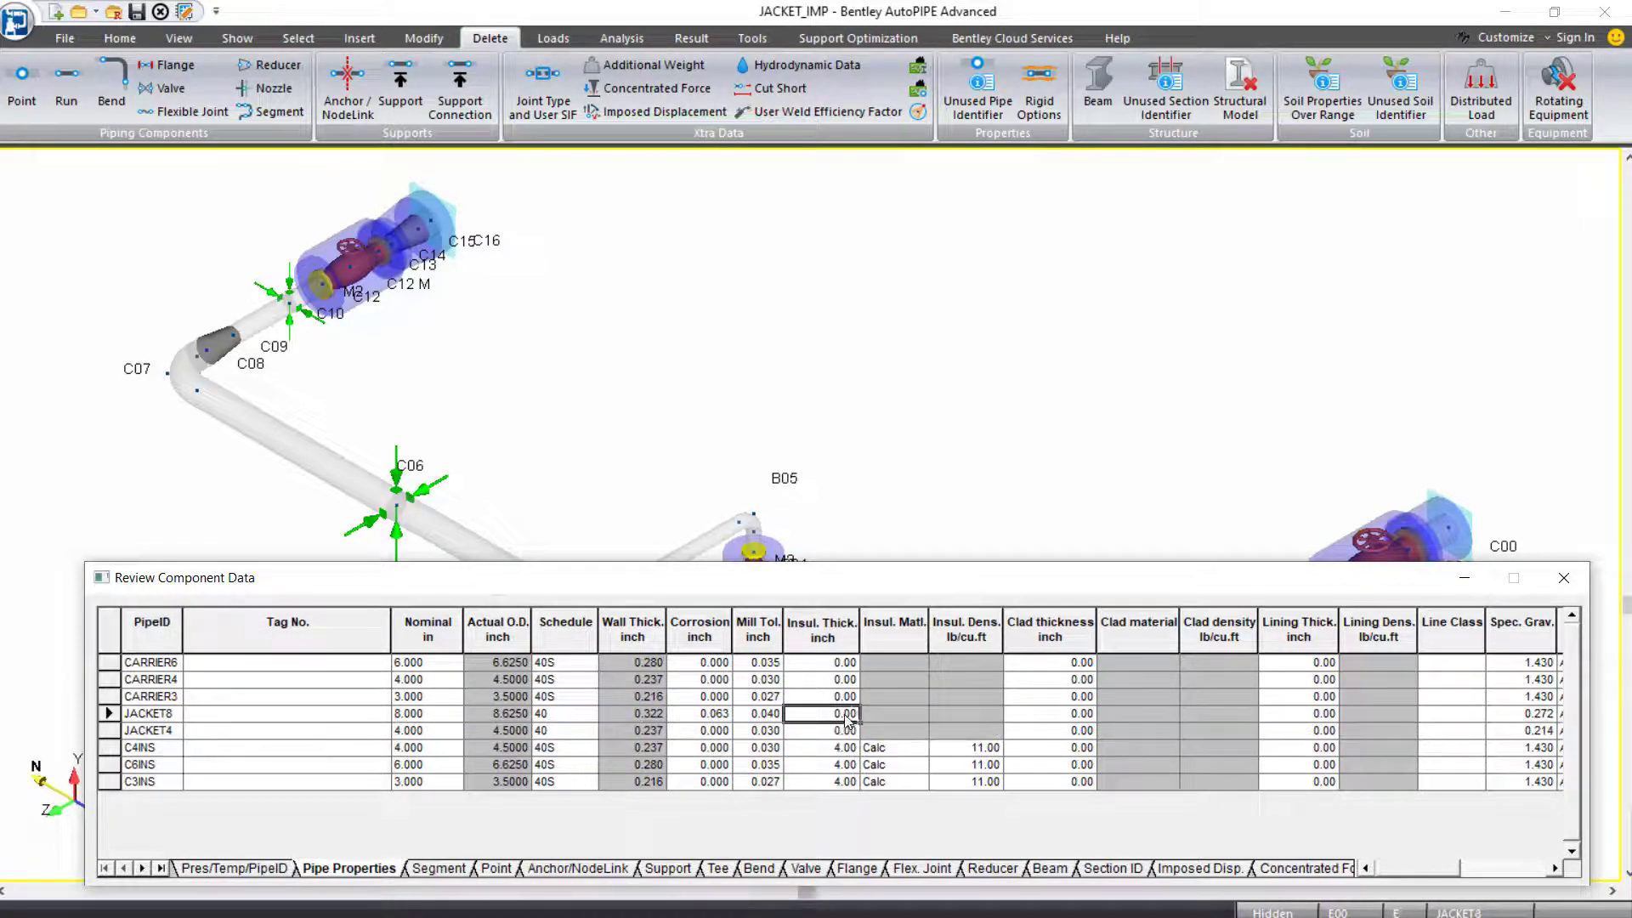
left_click(849, 730)
left_click(848, 753)
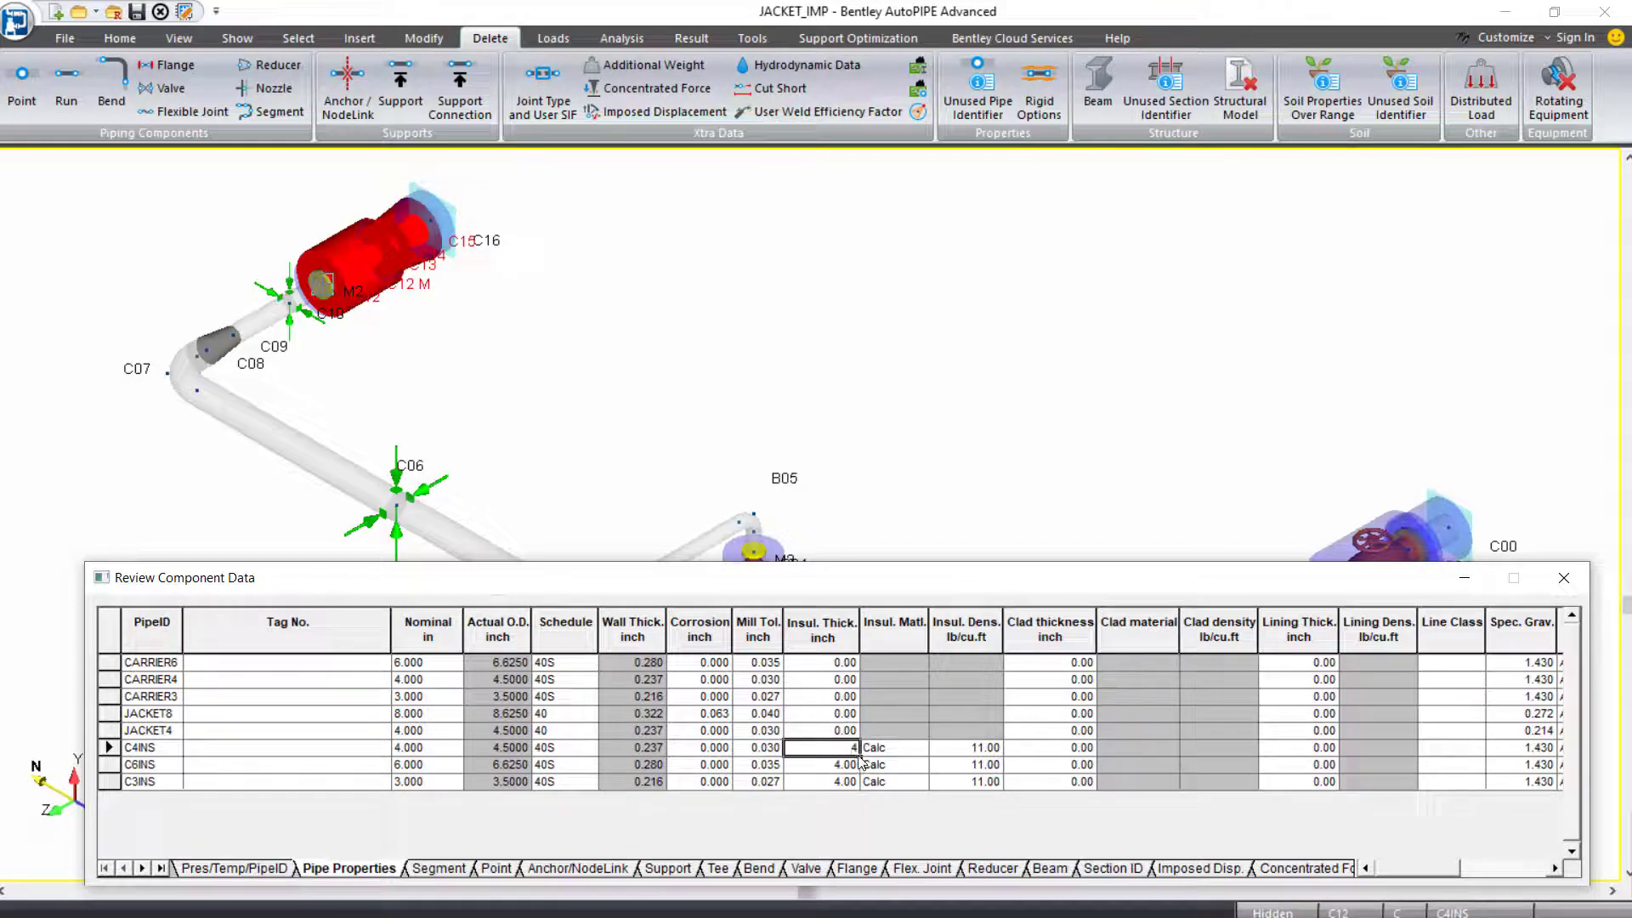
type("4")
left_click(860, 723)
left_click_drag(860, 723, 858, 710)
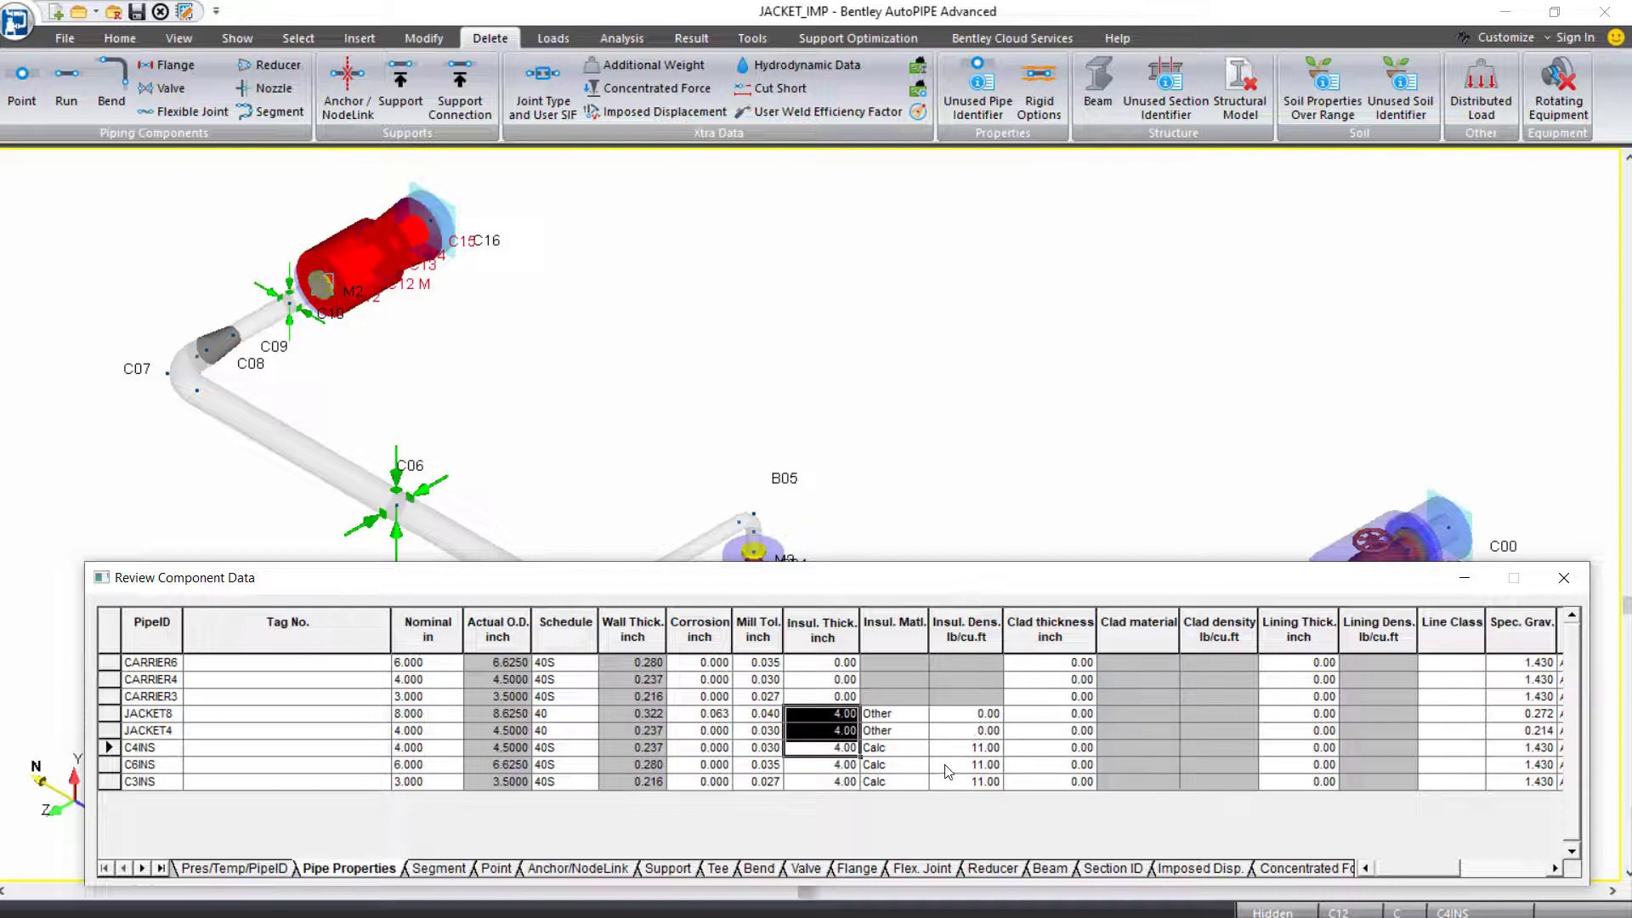
left_click(918, 754)
left_click_drag(925, 757, 926, 710)
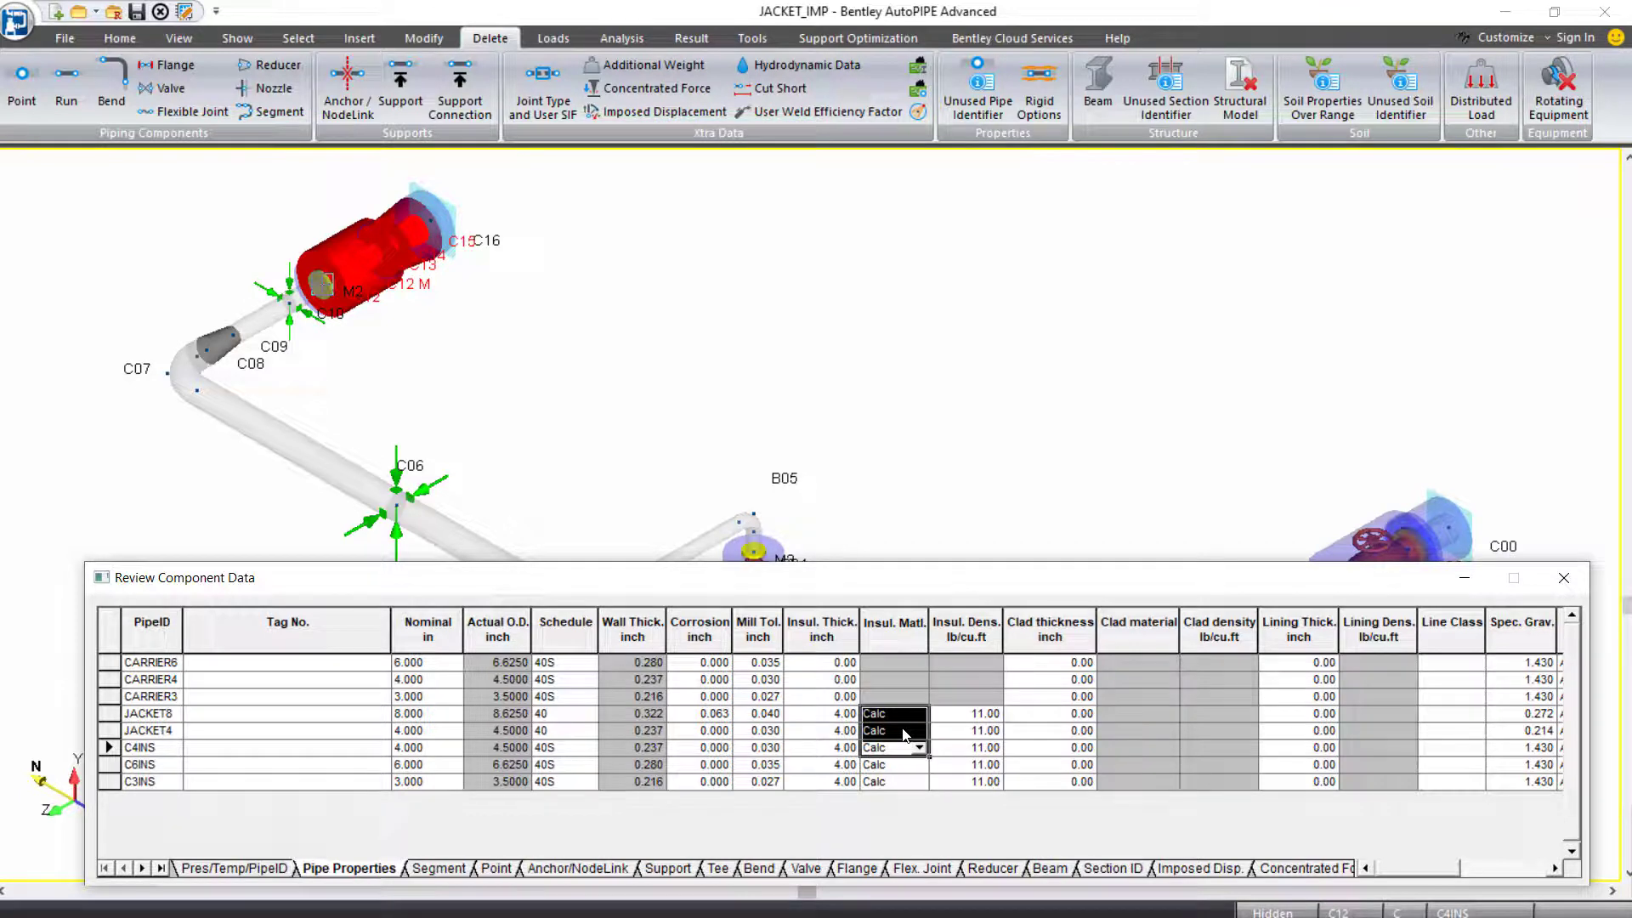
Turn on display of jacket segments D and E, then shrink the grid to reveal more model.
left_click(458, 871)
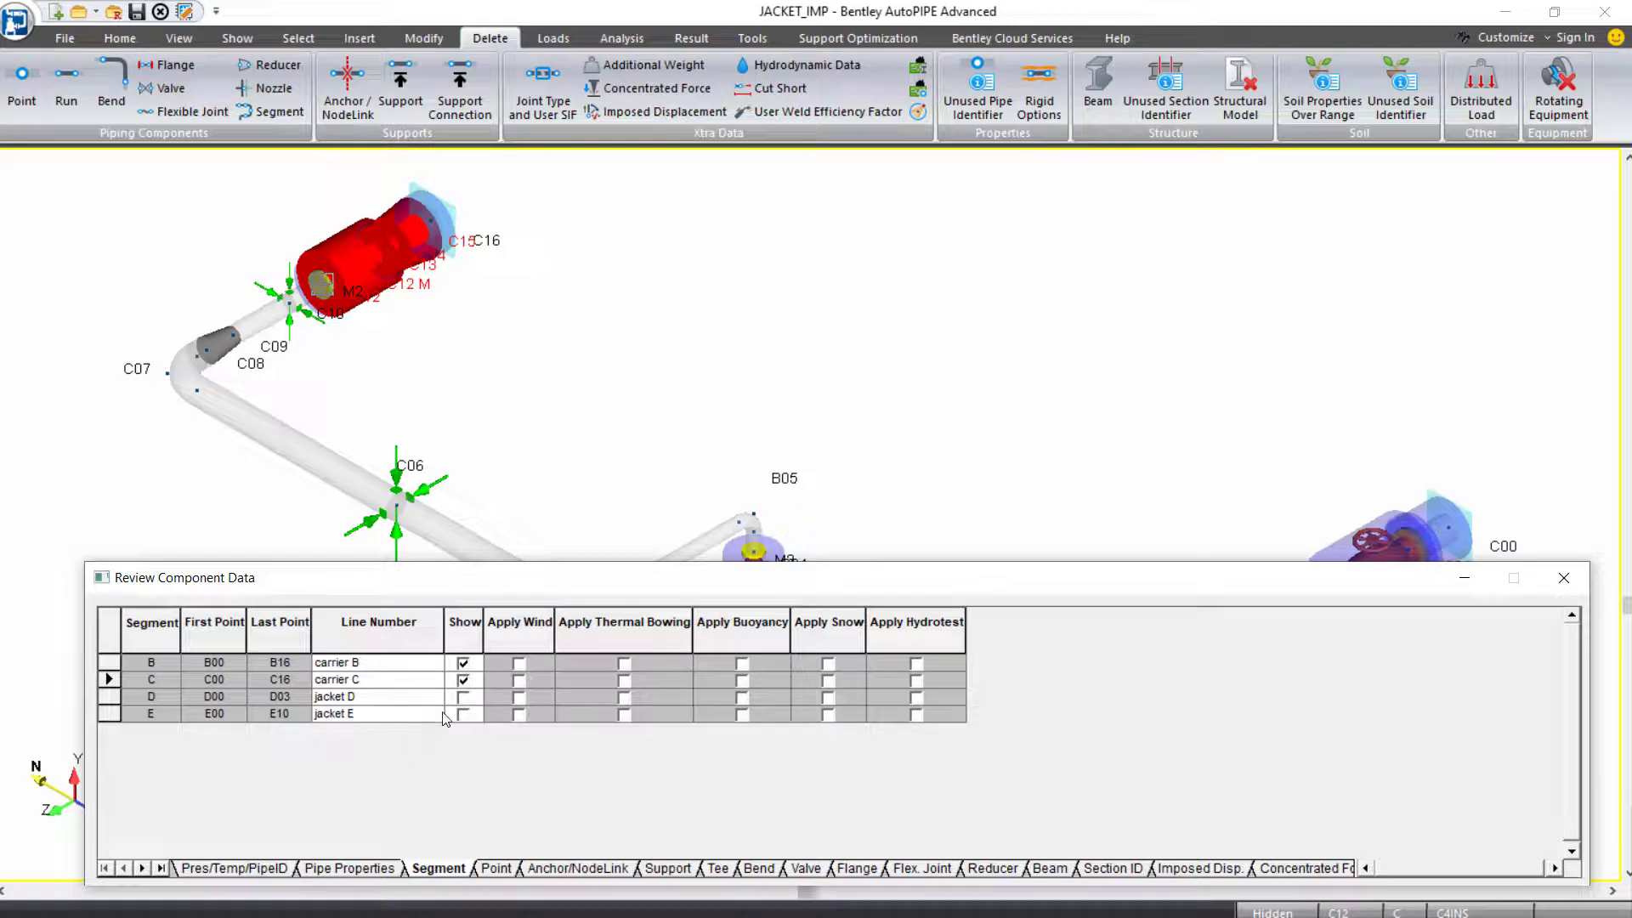
left_click(463, 698)
left_click(463, 714)
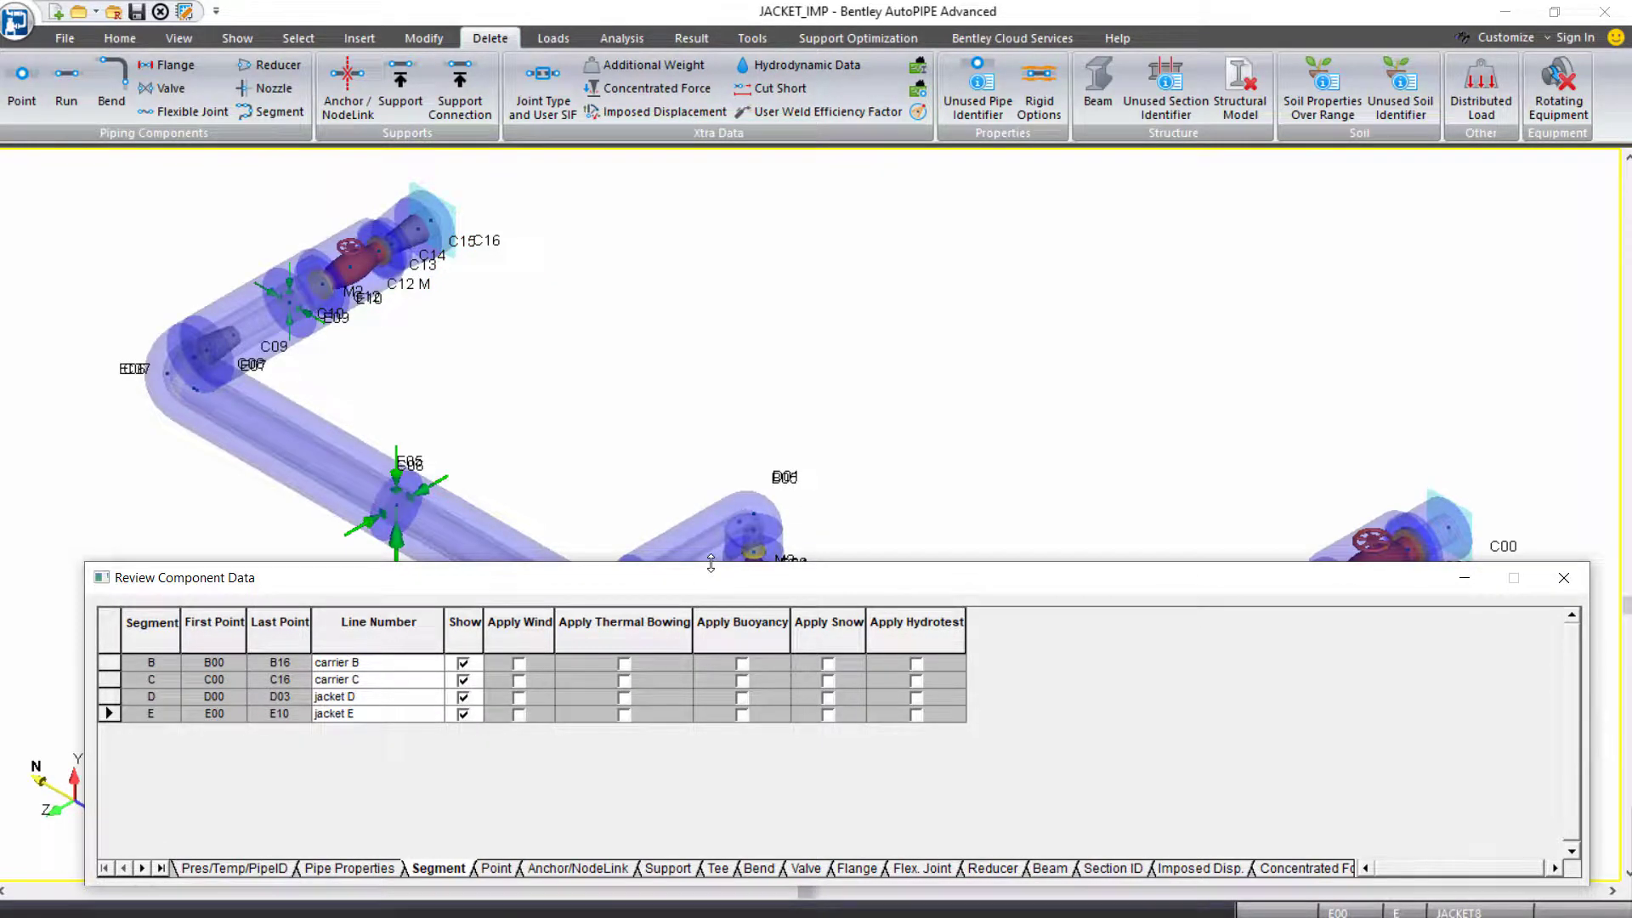
left_click_drag(713, 563, 746, 727)
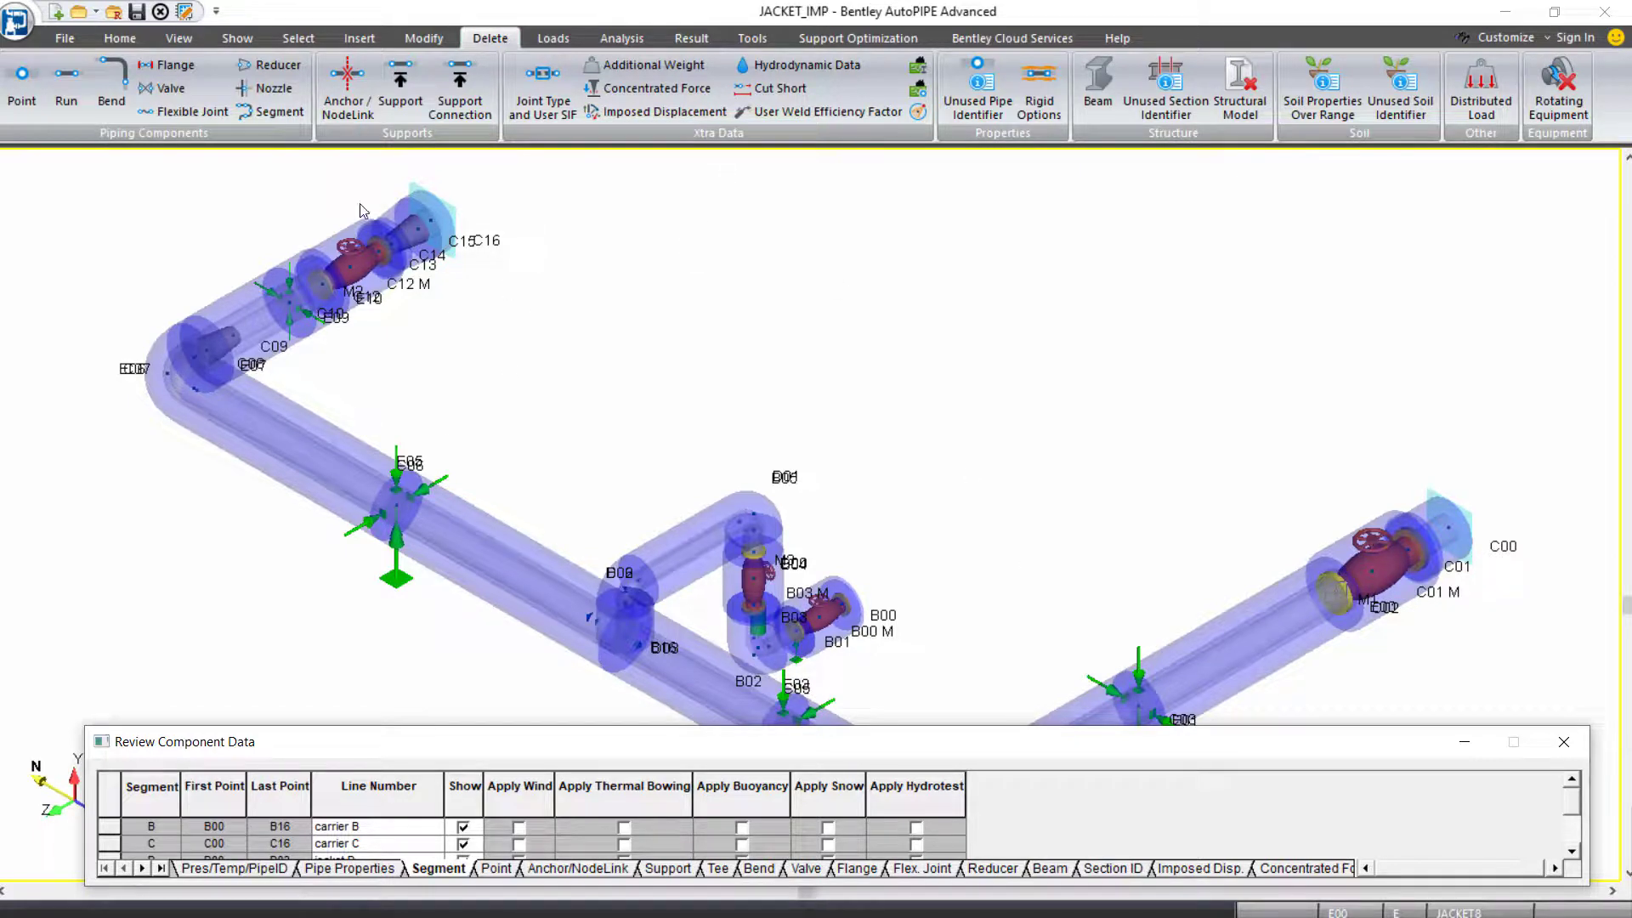
Reset the Show options to clear the insulation colour plot.
left_click(255, 40)
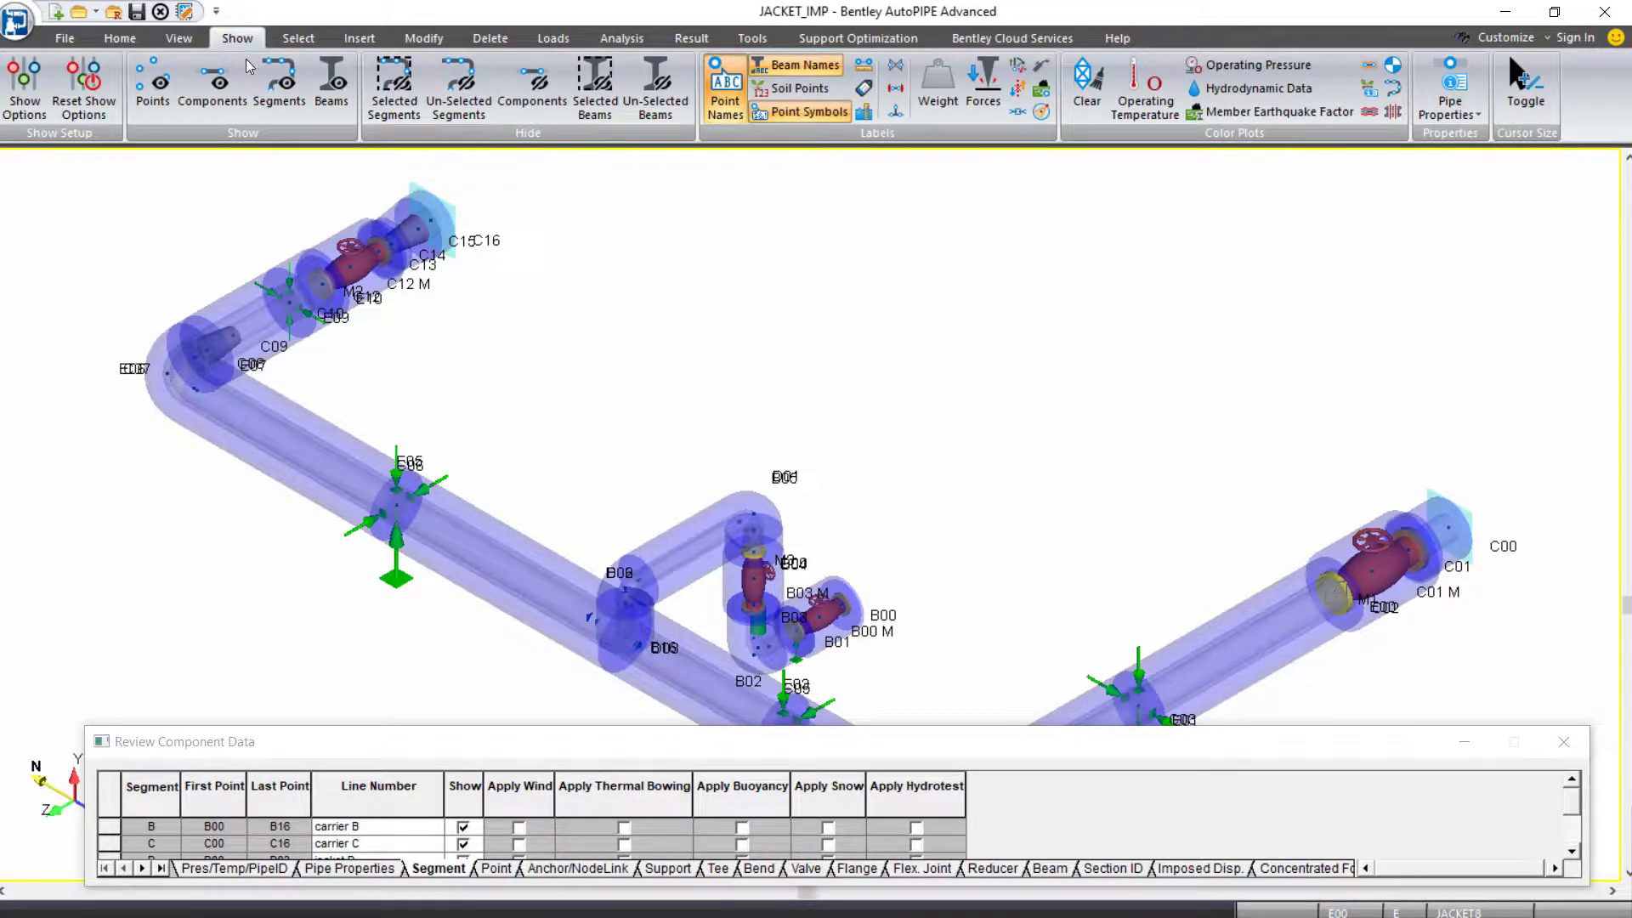
left_click(99, 118)
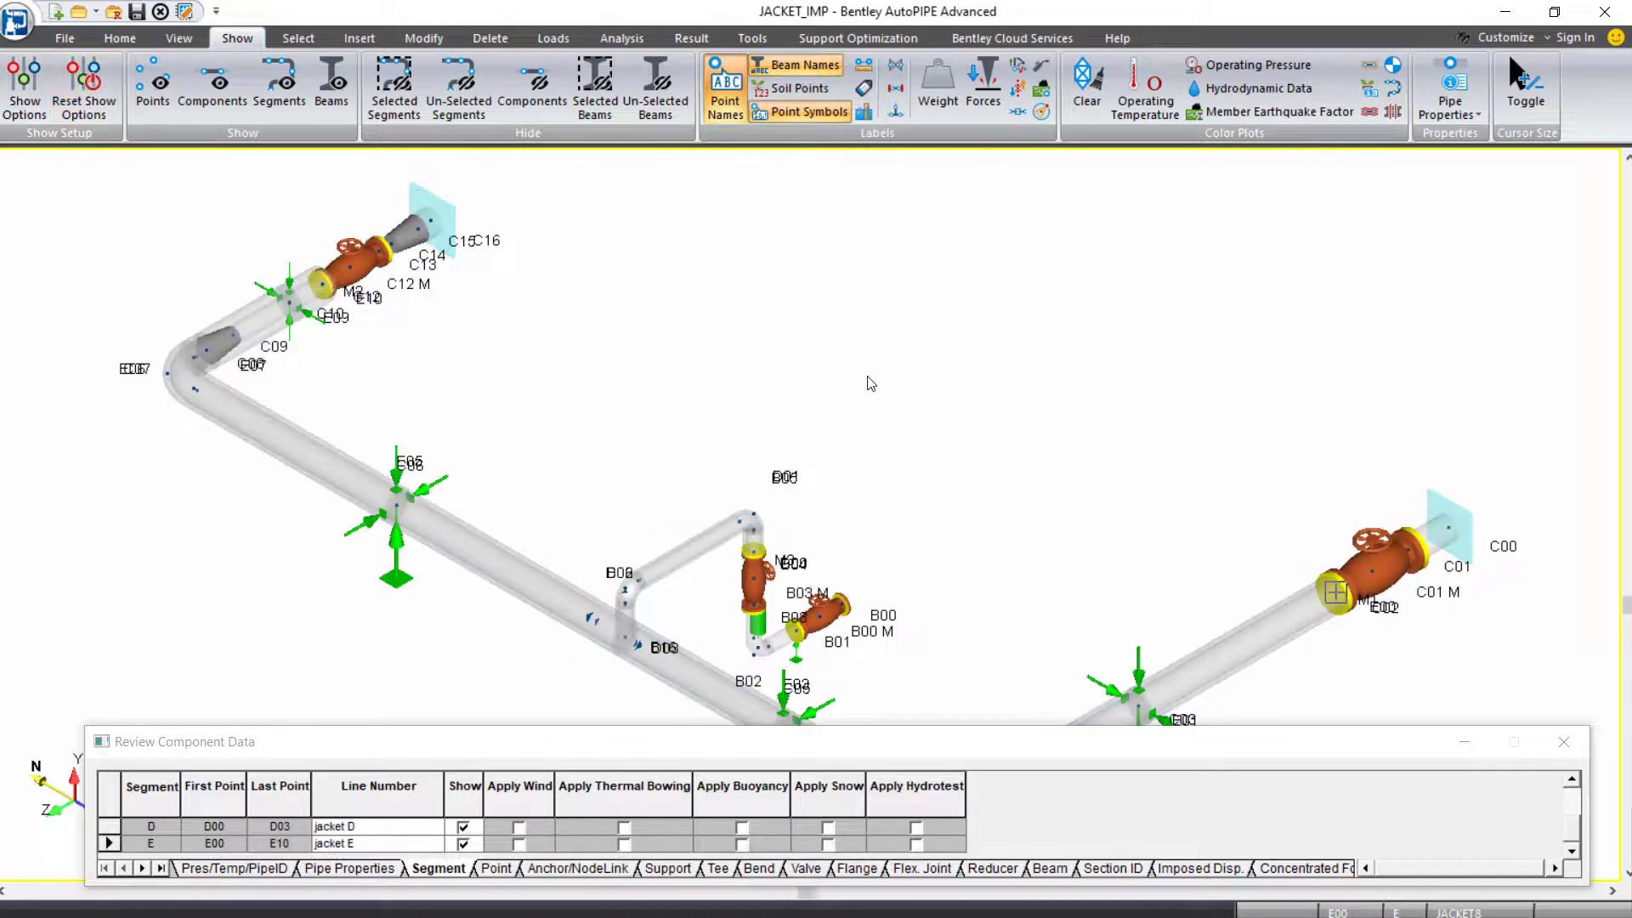